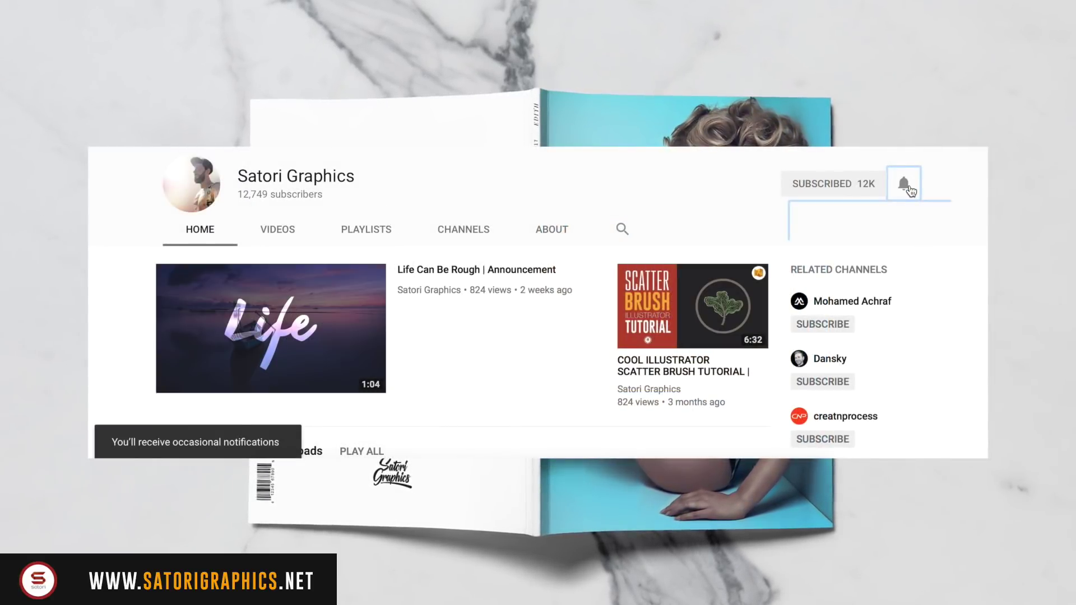
Step: Set the Satori Graphics channel bell to All notifications
{"action": "left_click", "coordinate": [905, 185]}
{"action": "left_click", "coordinate": [904, 185]}
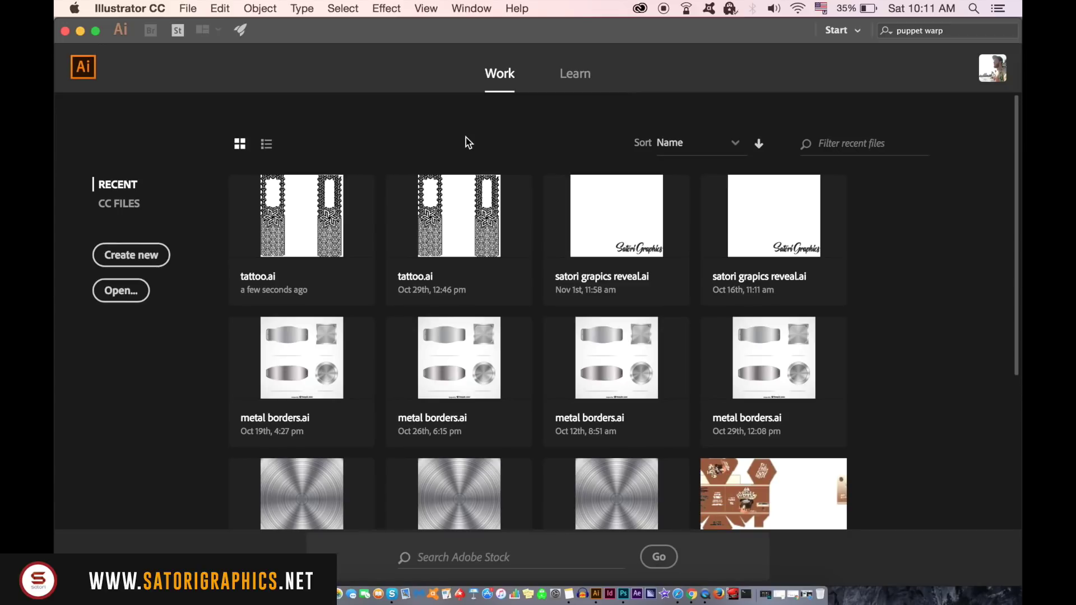
Step: Start a new landscape print document in millimetres, 85 × 55 mm, with 2 artboards
{"action": "left_click", "coordinate": [188, 8]}
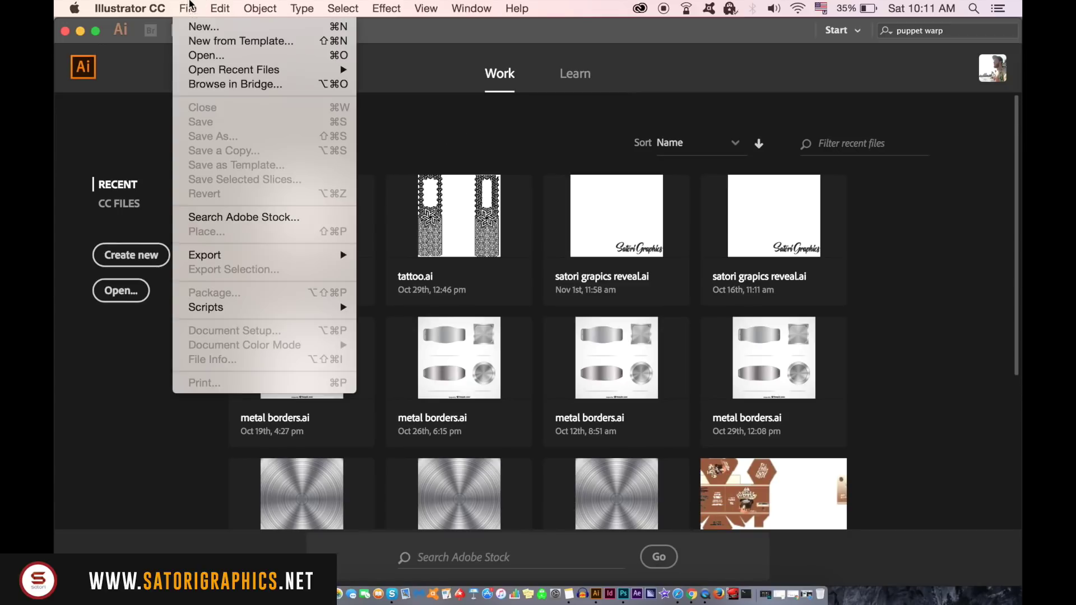
{"action": "left_click", "coordinate": [215, 28]}
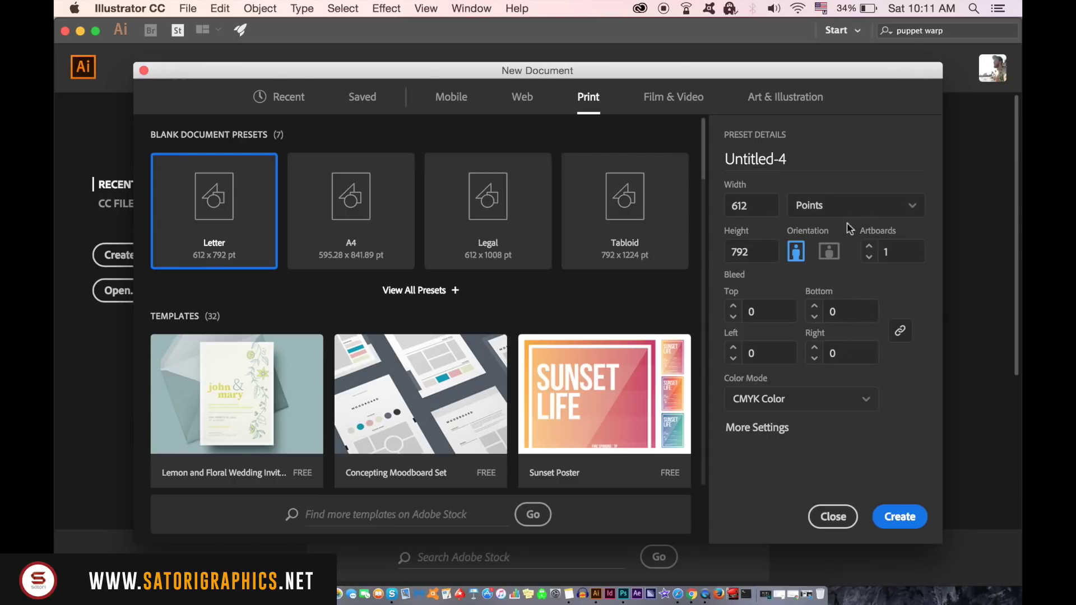
{"action": "left_click", "coordinate": [830, 253]}
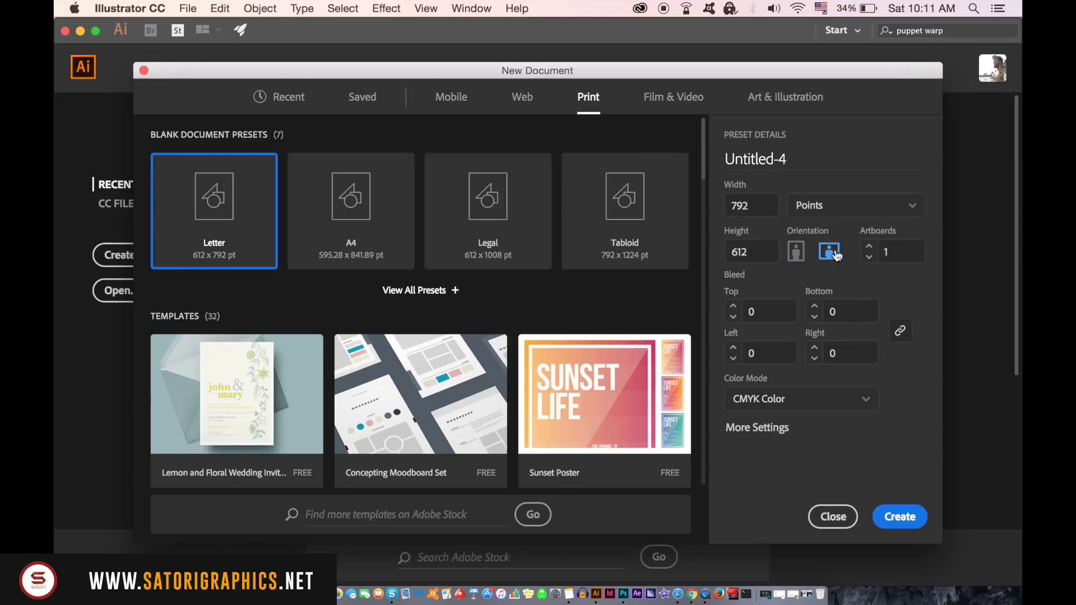
{"action": "left_click", "coordinate": [842, 219]}
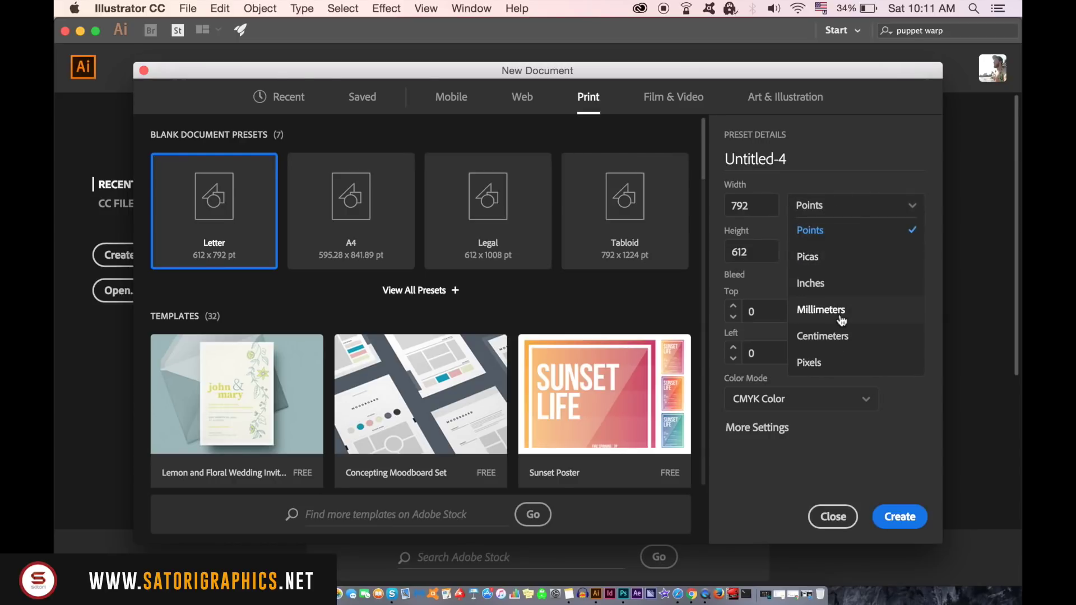
{"action": "left_click", "coordinate": [841, 311]}
{"action": "left_click_drag", "start_coordinate": [768, 206], "coordinate": [714, 206]}
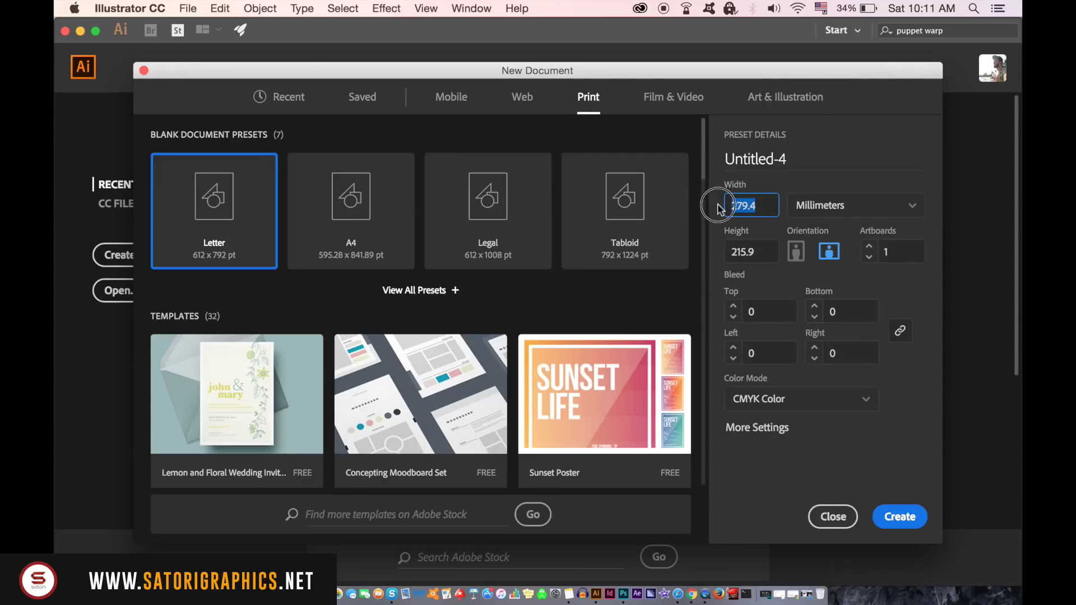
{"action": "type", "text": "85"}
{"action": "key", "text": "Tab"}
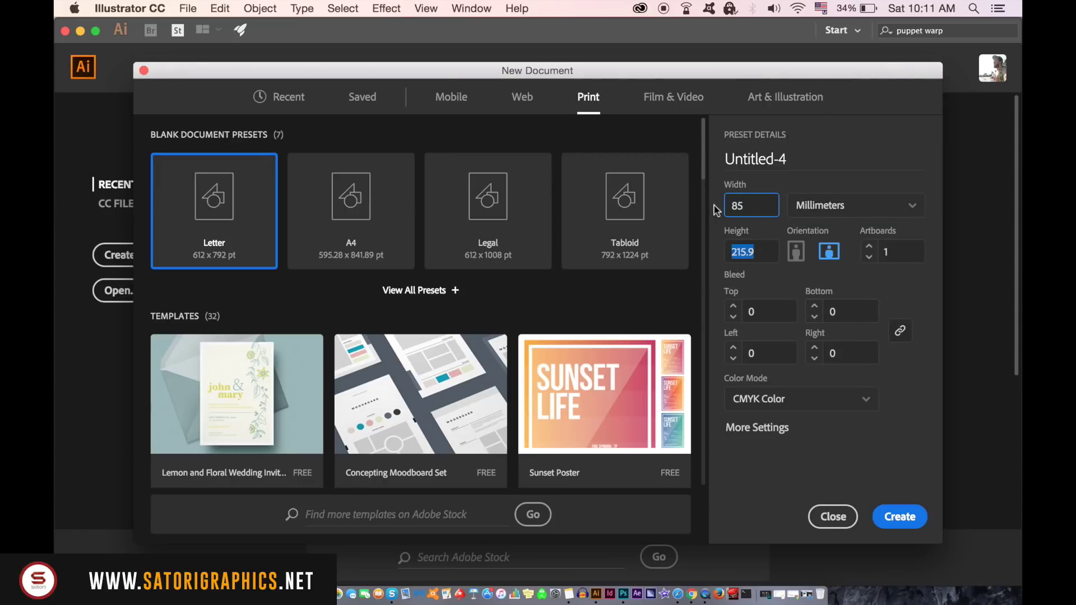
{"action": "type", "text": "55"}
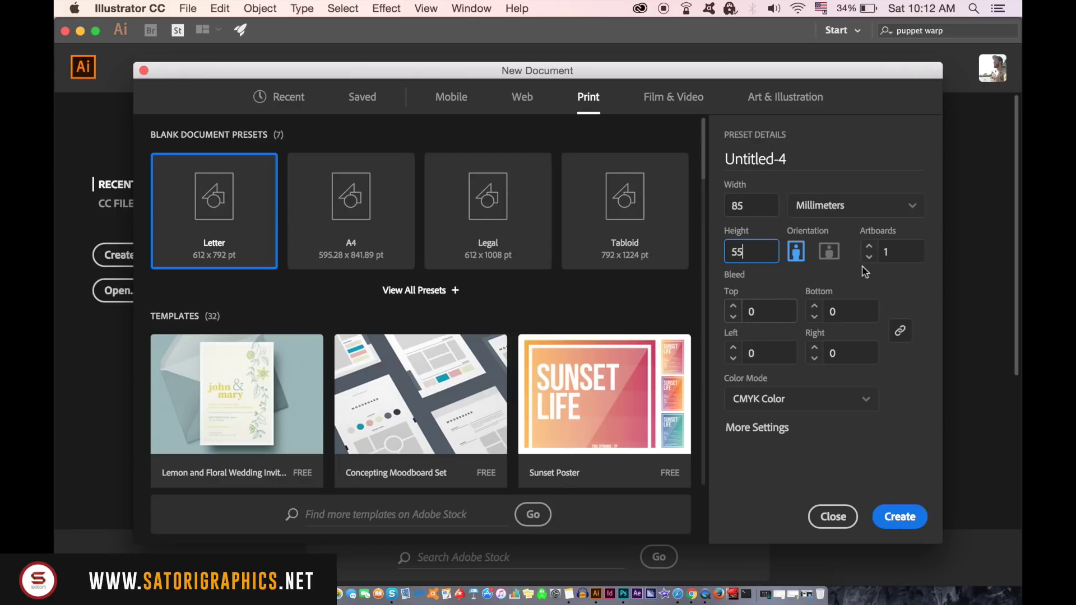
{"action": "key", "text": "Tab"}
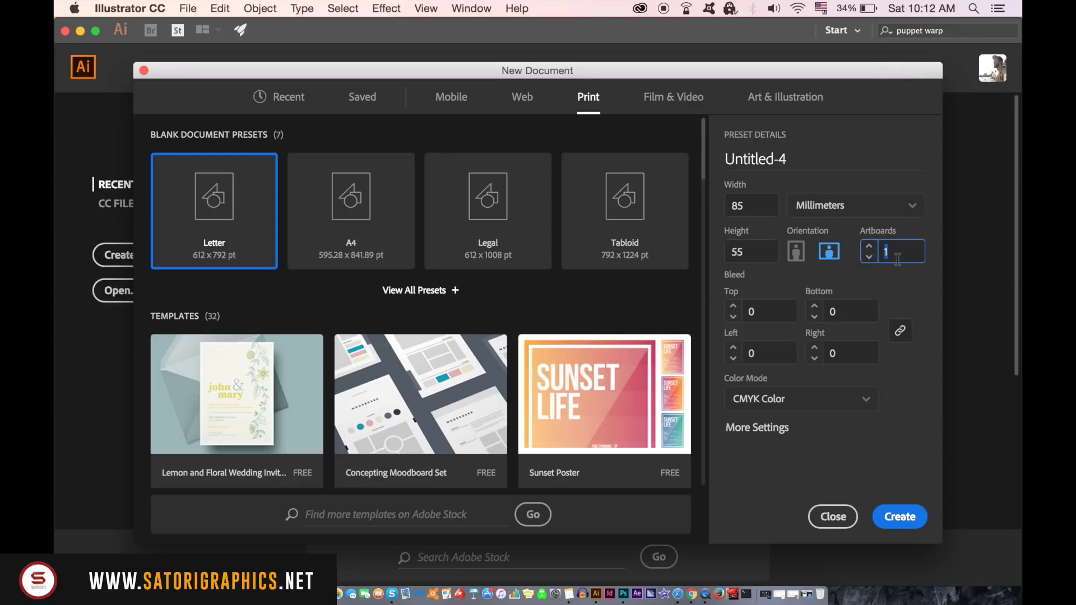
{"action": "type", "text": "2"}
Step: Set a linked 3 mm bleed and 20 mm artboard spacing, then create the document
{"action": "left_click", "coordinate": [743, 314]}
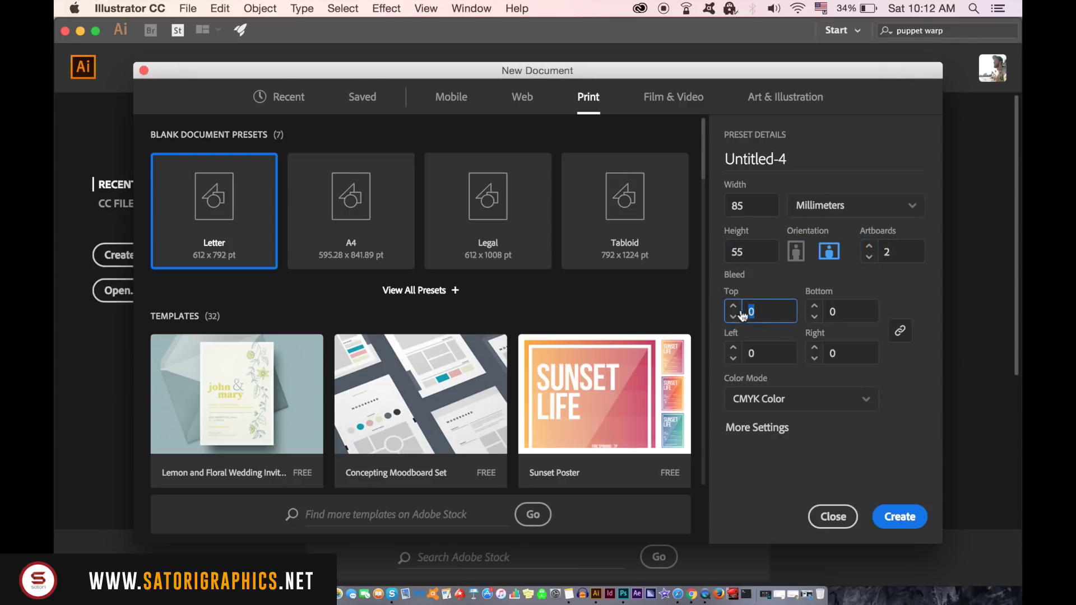
{"action": "key", "text": "BackSpace"}
{"action": "type", "text": "3"}
{"action": "left_click", "coordinate": [900, 332]}
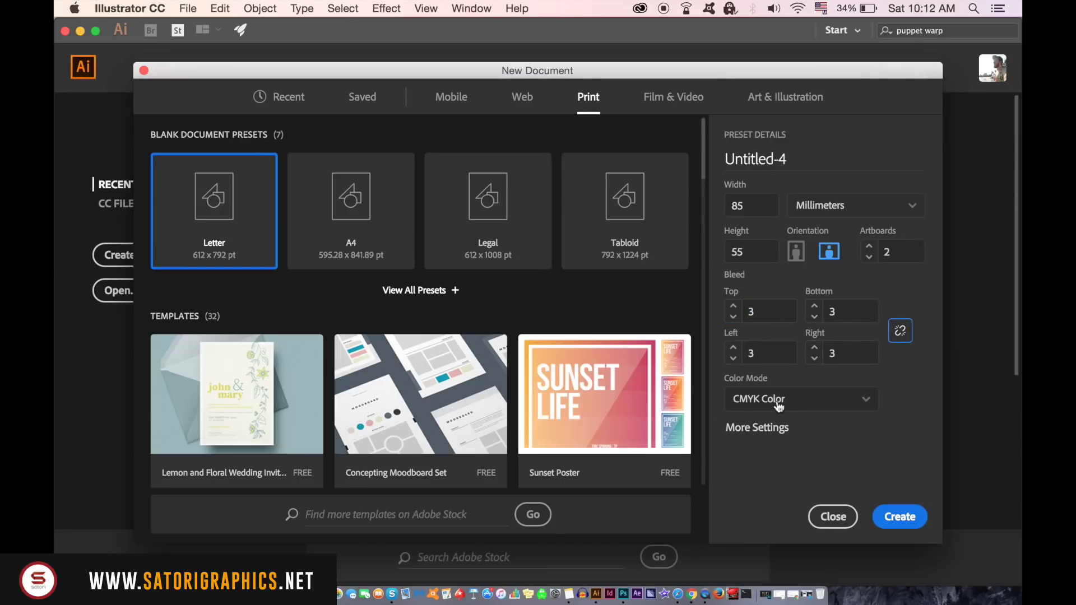
{"action": "left_click", "coordinate": [777, 429]}
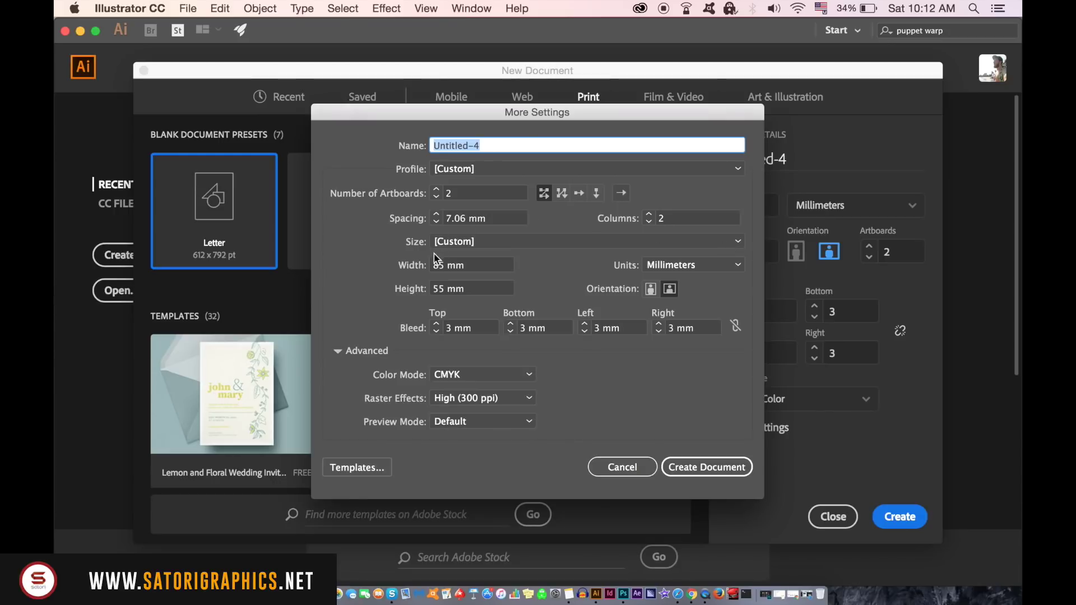
{"action": "left_click_drag", "start_coordinate": [489, 224], "coordinate": [435, 222]}
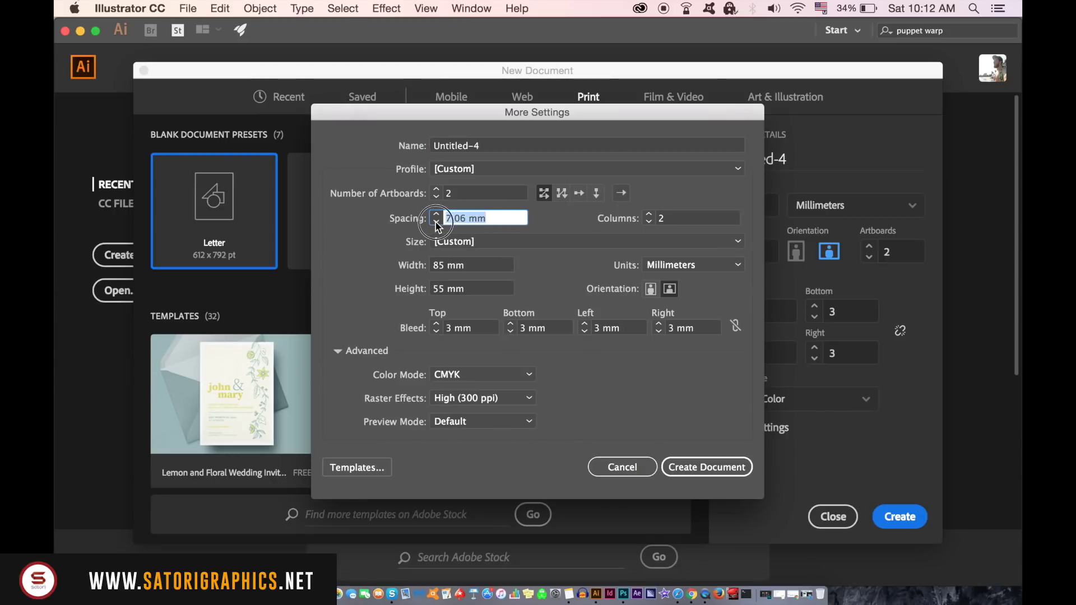
{"action": "type", "text": "20"}
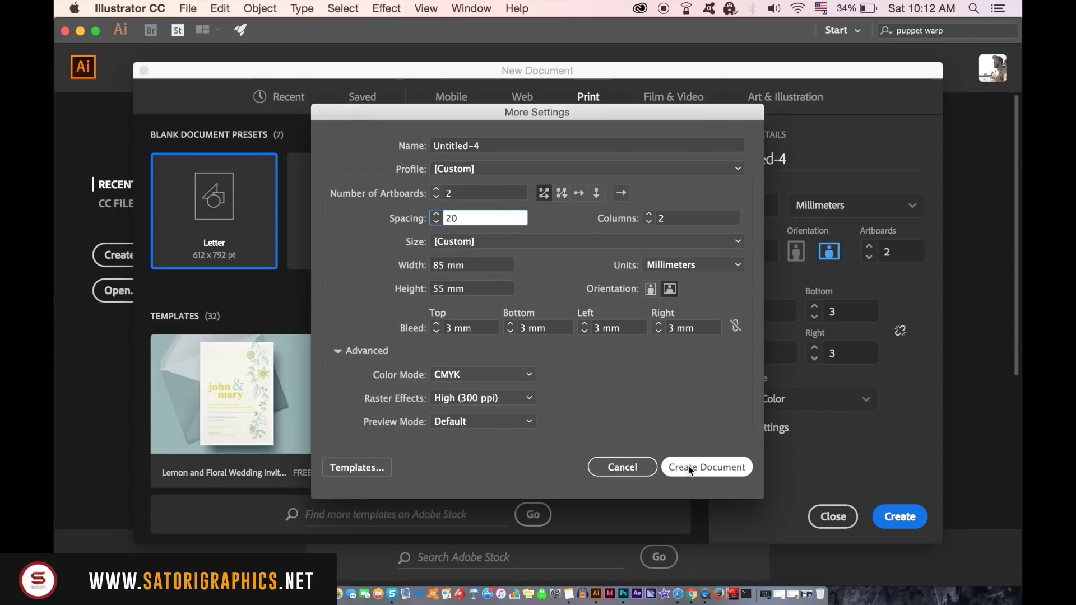
{"action": "left_click", "coordinate": [689, 464]}
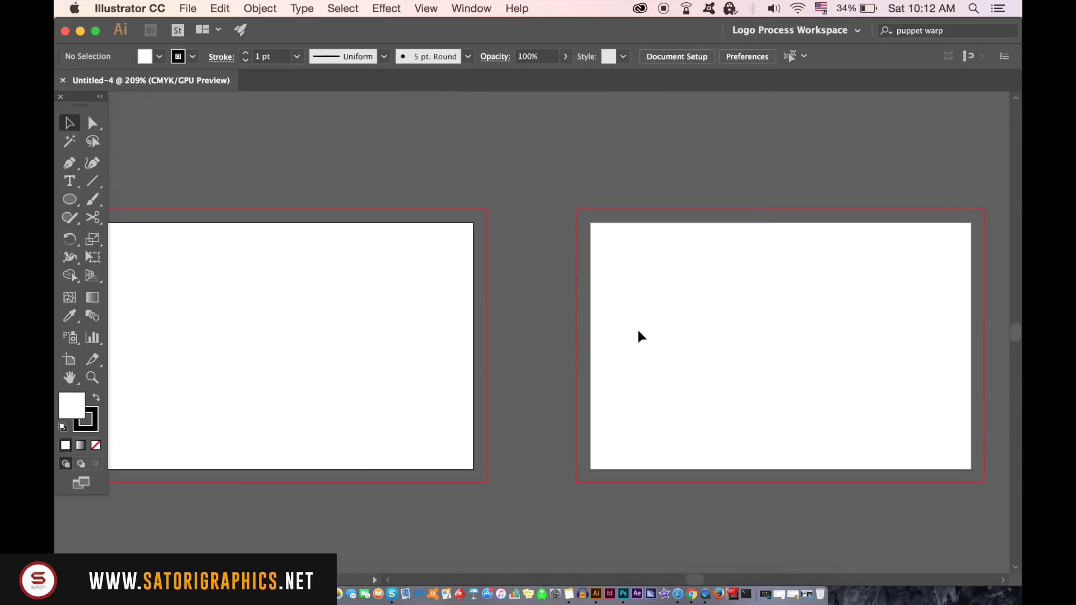
{"action": "scroll", "coordinate": [581, 307], "scroll_direction": "down", "scroll_amount": 2}
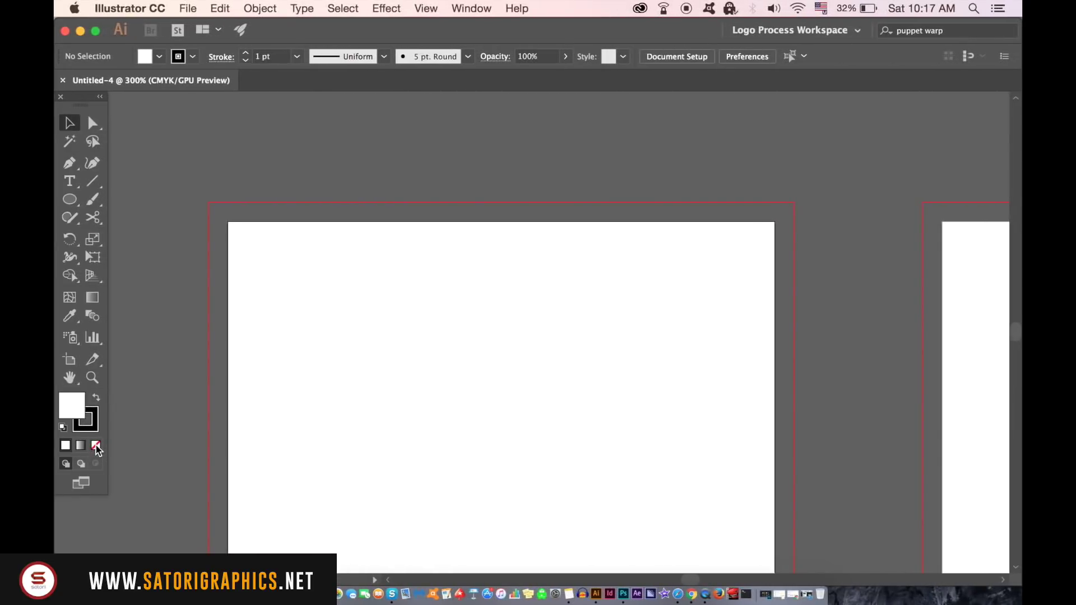
Step: Draw an unfilled three-sided polygon and shrink it near the artboard's top-left
{"action": "left_click", "coordinate": [96, 446]}
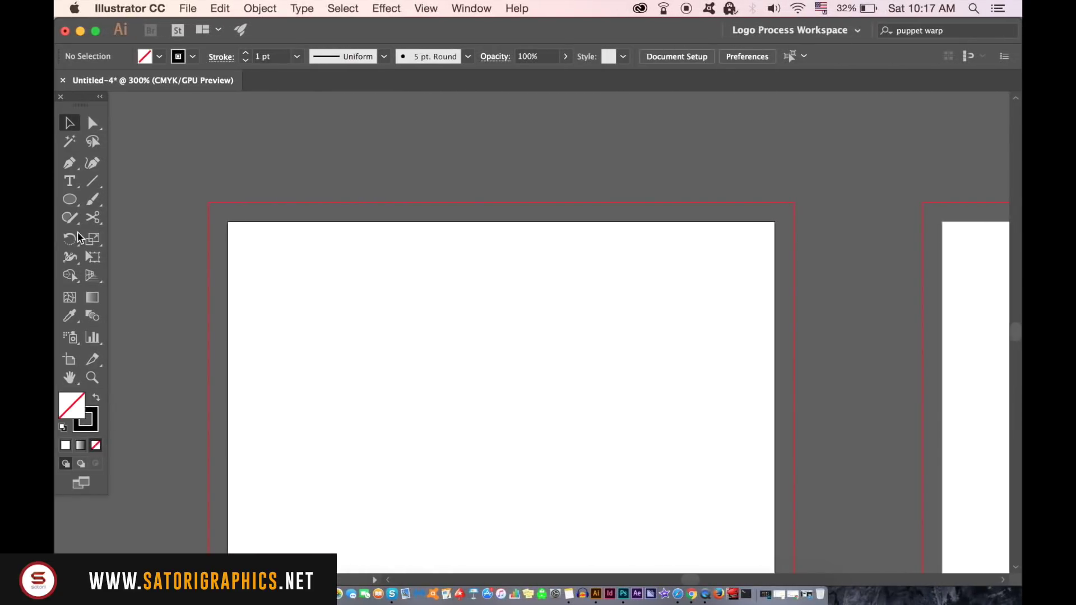
{"action": "left_click_drag", "start_coordinate": [69, 199], "coordinate": [156, 253]}
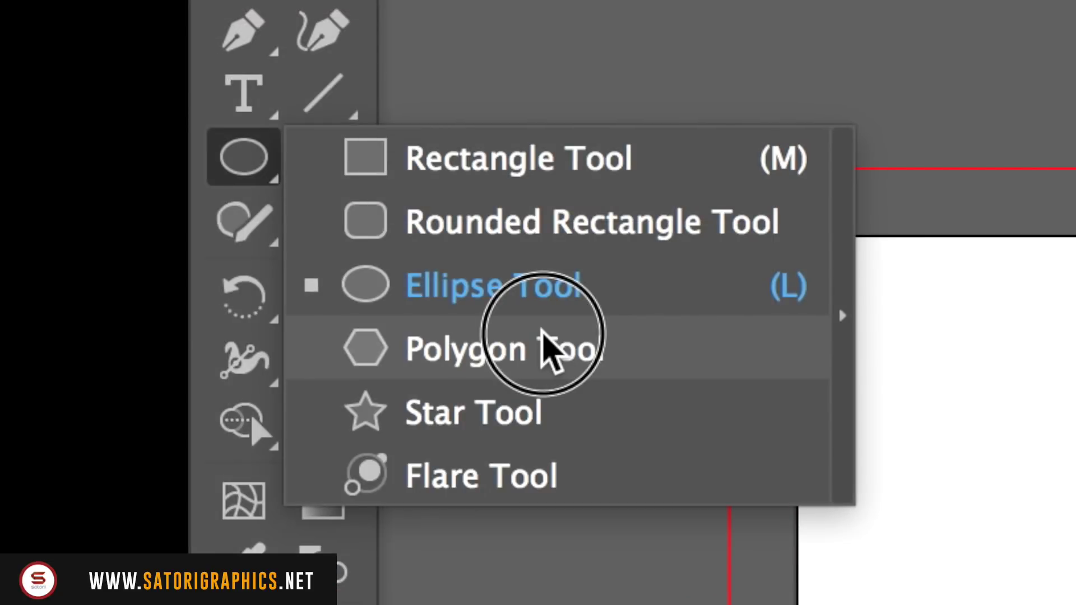
{"action": "left_click_drag", "start_coordinate": [543, 336], "coordinate": [543, 336]}
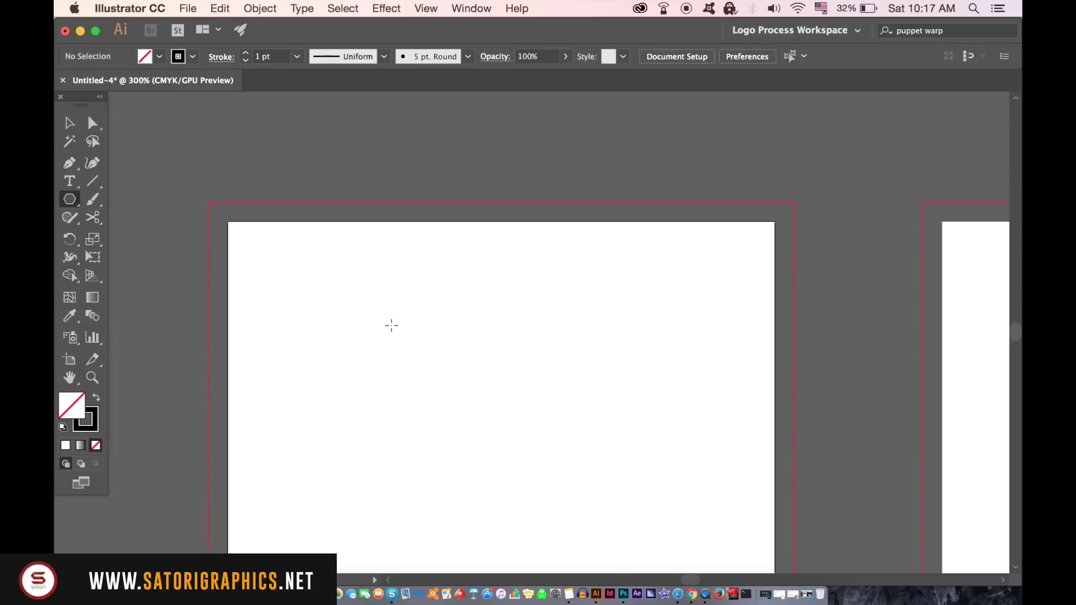
{"action": "left_click", "coordinate": [391, 325]}
{"action": "left_click", "coordinate": [572, 342]}
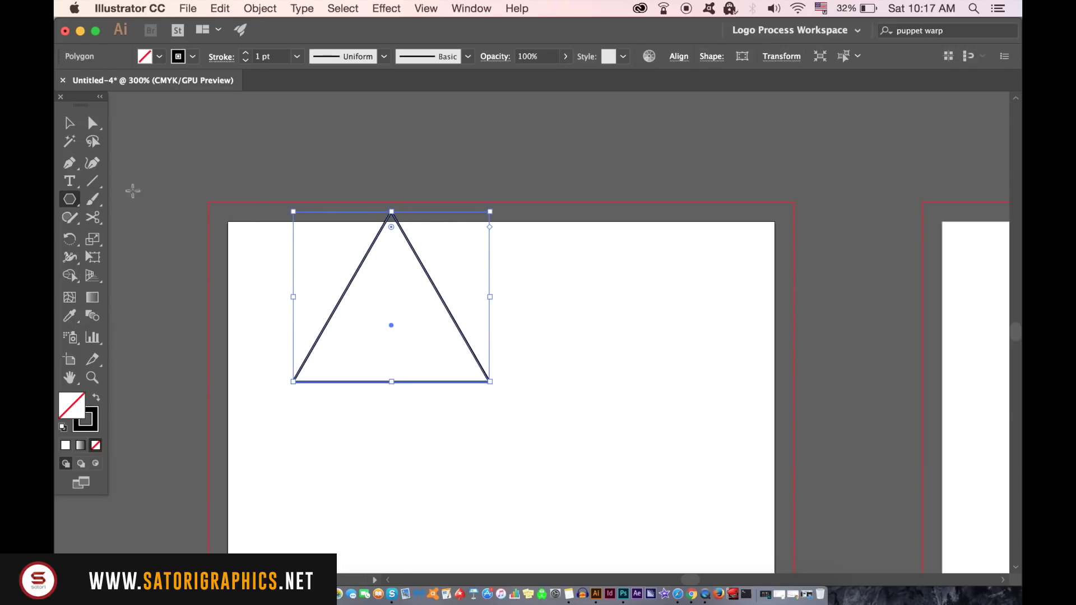
{"action": "key", "text": "v"}
{"action": "left_click_drag", "start_coordinate": [490, 212], "coordinate": [383, 305]}
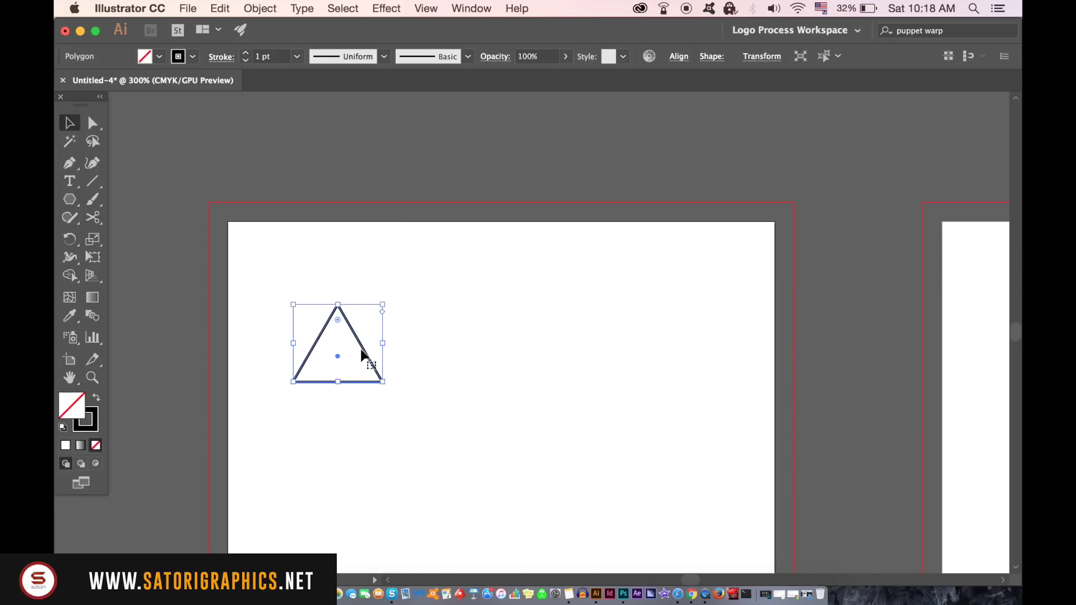
{"action": "left_click_drag", "start_coordinate": [364, 348], "coordinate": [352, 283]}
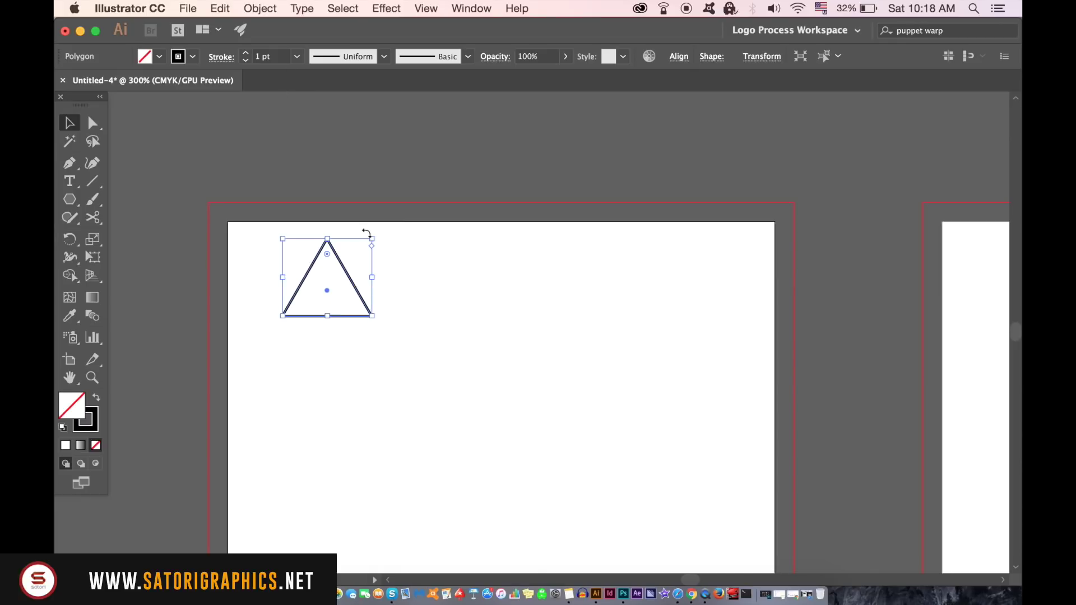
{"action": "left_click_drag", "start_coordinate": [373, 240], "coordinate": [360, 249]}
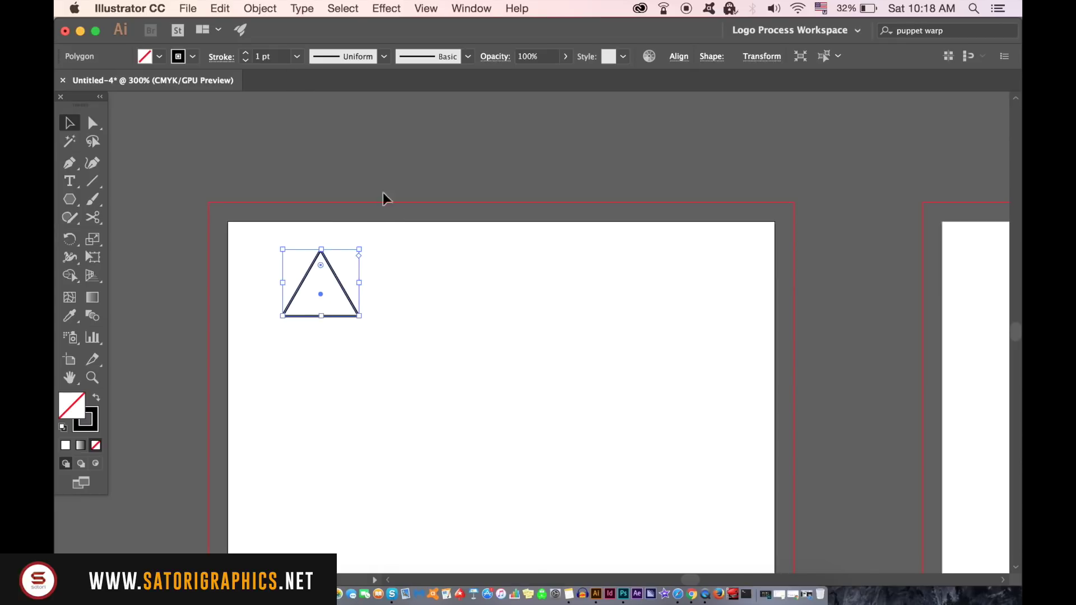
Step: Give the triangle a 9 pt black stroke
{"action": "left_click", "coordinate": [297, 56]}
{"action": "left_click", "coordinate": [338, 384]}
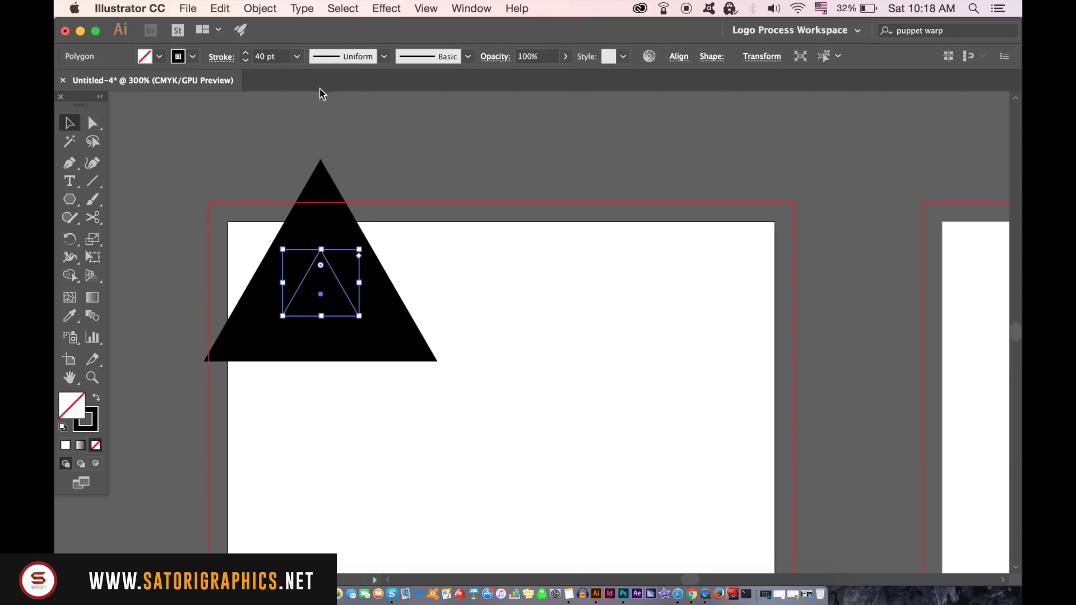
{"action": "left_click", "coordinate": [298, 56]}
{"action": "left_click", "coordinate": [337, 326]}
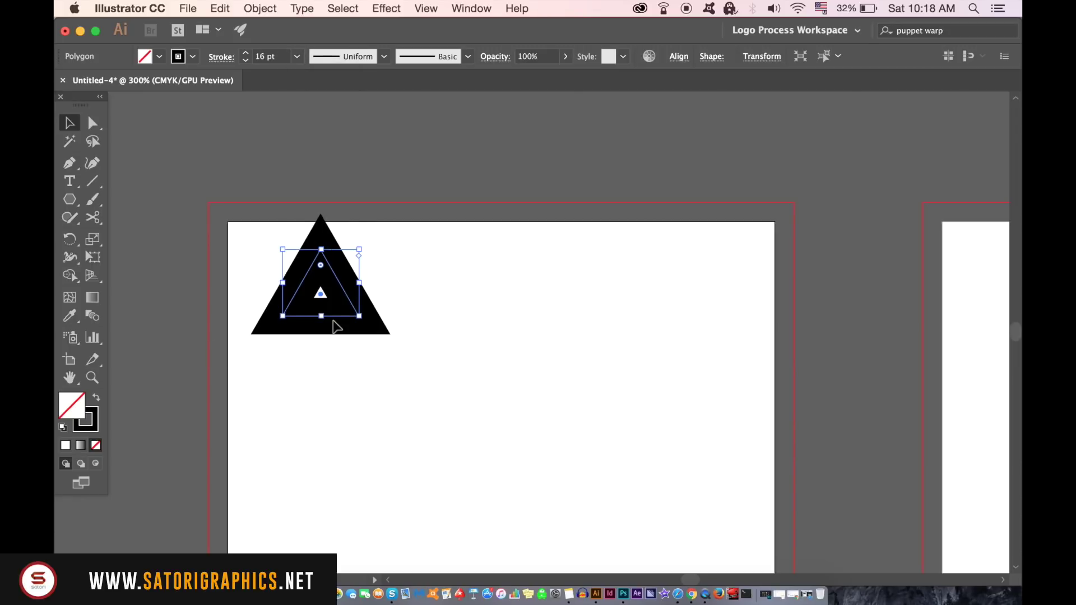
{"action": "left_click", "coordinate": [244, 62]}
{"action": "left_click", "coordinate": [244, 62]}
{"action": "left_click", "coordinate": [245, 62]}
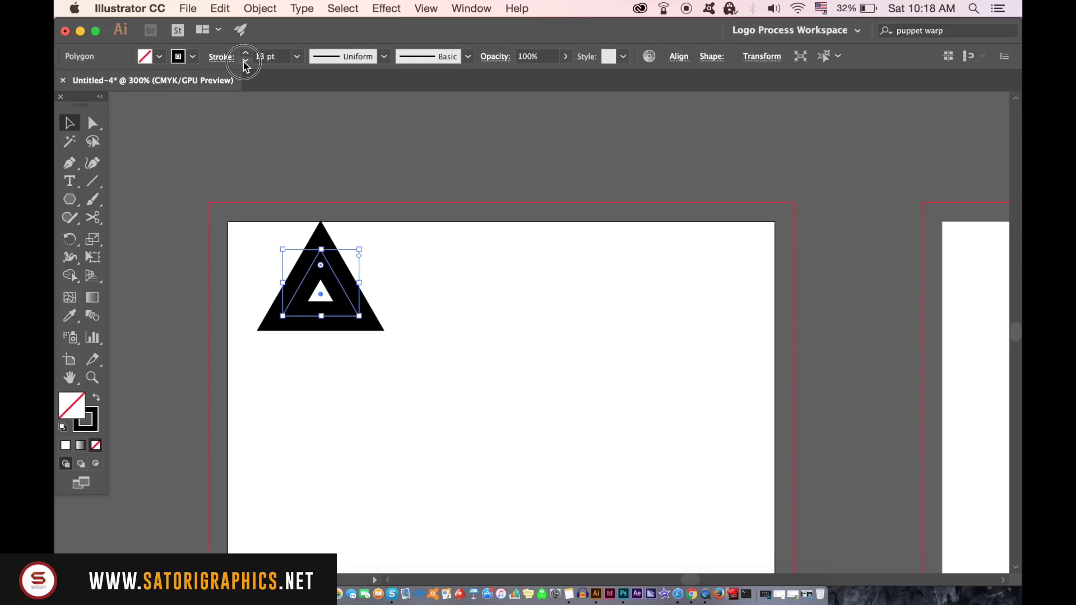
{"action": "left_click", "coordinate": [245, 62]}
{"action": "left_click", "coordinate": [244, 62]}
{"action": "left_click", "coordinate": [244, 61]}
{"action": "left_click", "coordinate": [245, 62]}
{"action": "left_click", "coordinate": [479, 332]}
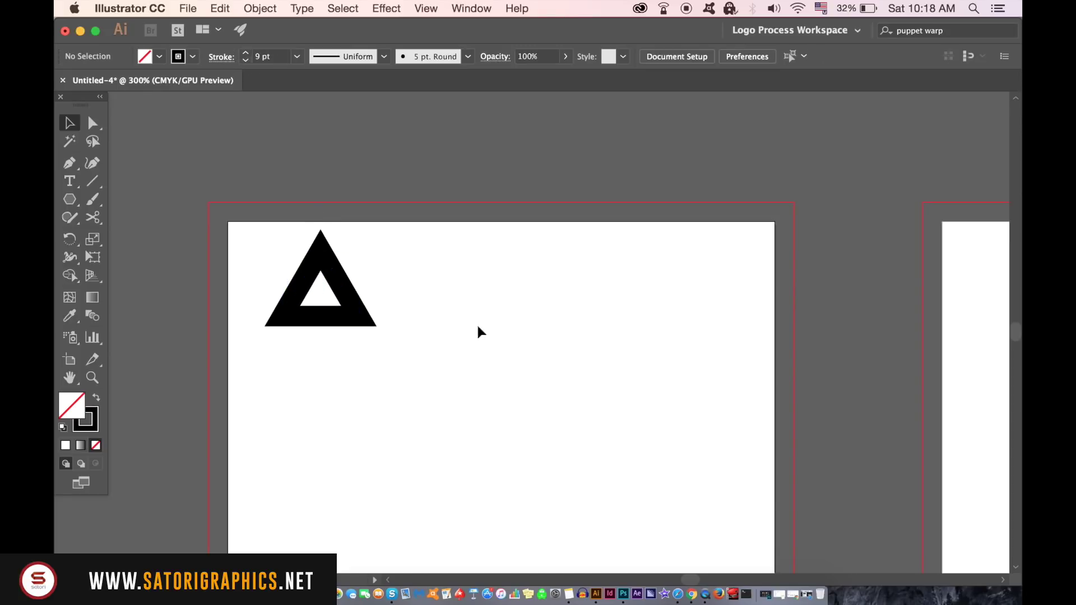
{"action": "scroll", "coordinate": [382, 313], "scroll_direction": "up", "scroll_amount": 1}
Step: Cut the triangle at its bottom-right corner and delete the cut-off piece
{"action": "left_click_drag", "start_coordinate": [326, 287], "coordinate": [340, 313]}
{"action": "left_click", "coordinate": [92, 218]}
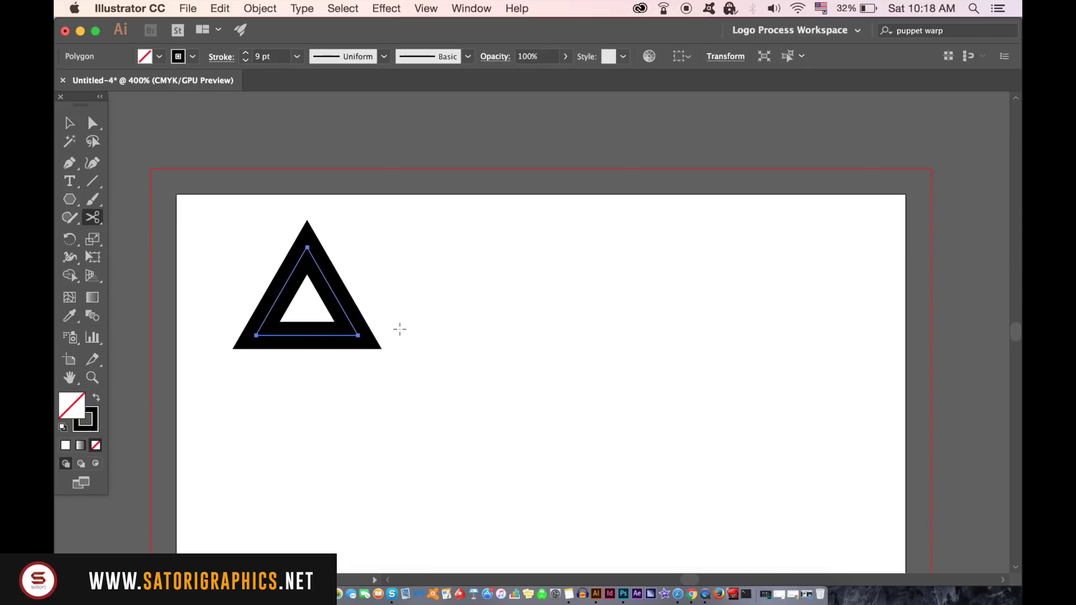
{"action": "left_click", "coordinate": [358, 335]}
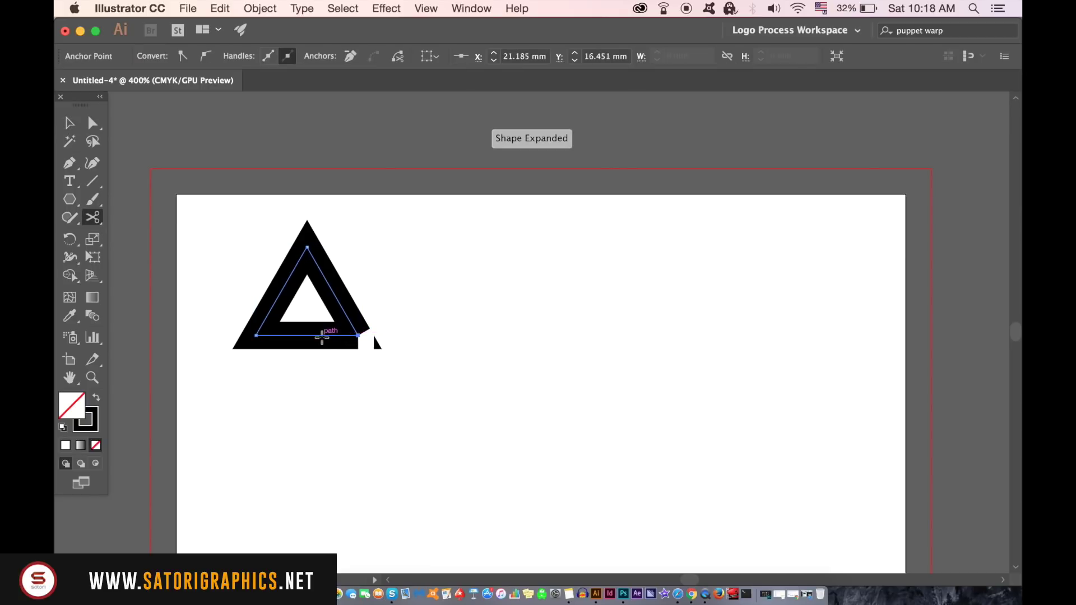
{"action": "key", "text": "v"}
{"action": "left_click", "coordinate": [192, 185]}
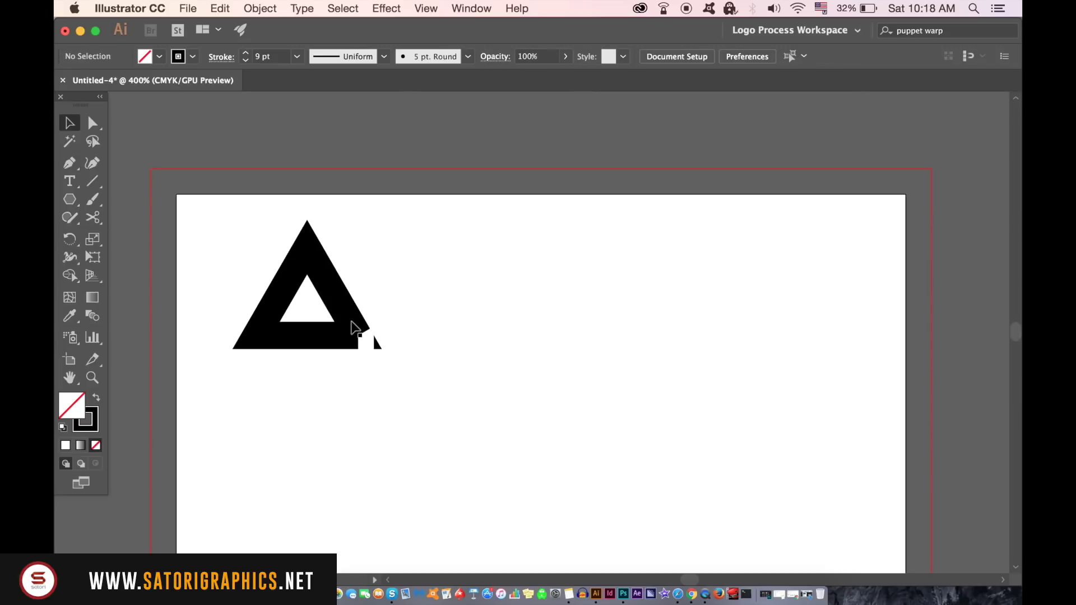
{"action": "left_click", "coordinate": [347, 338]}
{"action": "key", "text": "Delete"}
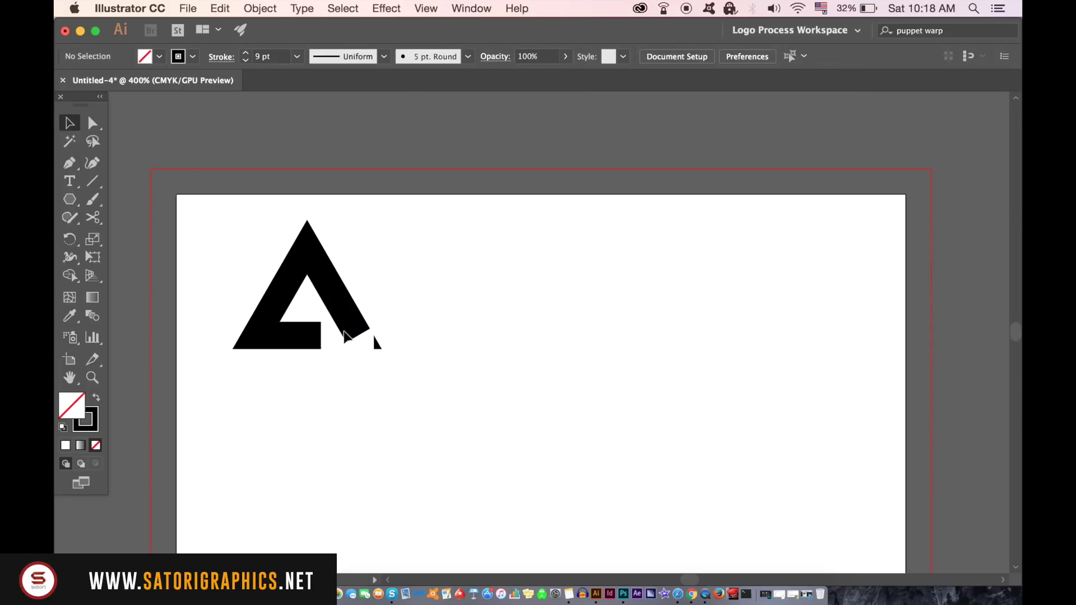
Step: Convert the triangle's stroke to a filled shape with Object > Path > Outline Stroke
{"action": "scroll", "coordinate": [345, 336], "scroll_direction": "down", "scroll_amount": 1}
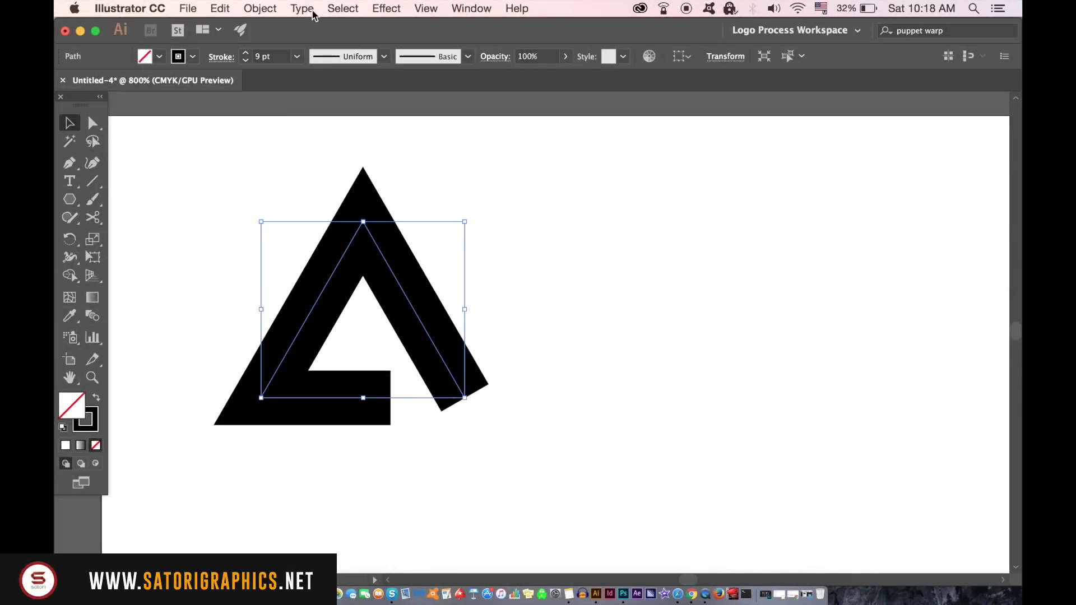
{"action": "left_click", "coordinate": [260, 8]}
{"action": "mouse_move", "coordinate": [339, 331]}
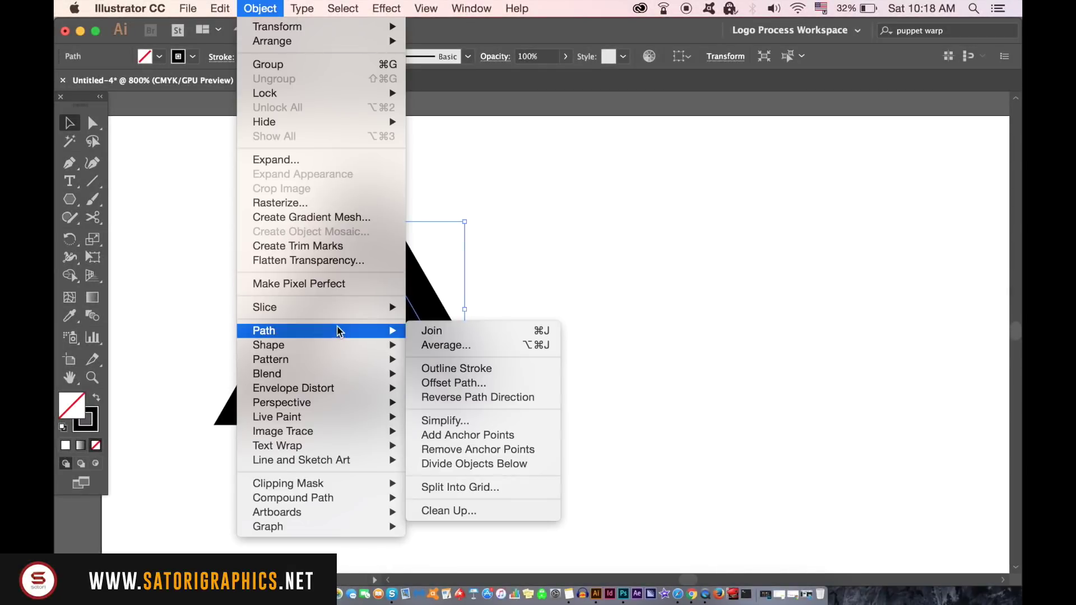
{"action": "left_click", "coordinate": [451, 368]}
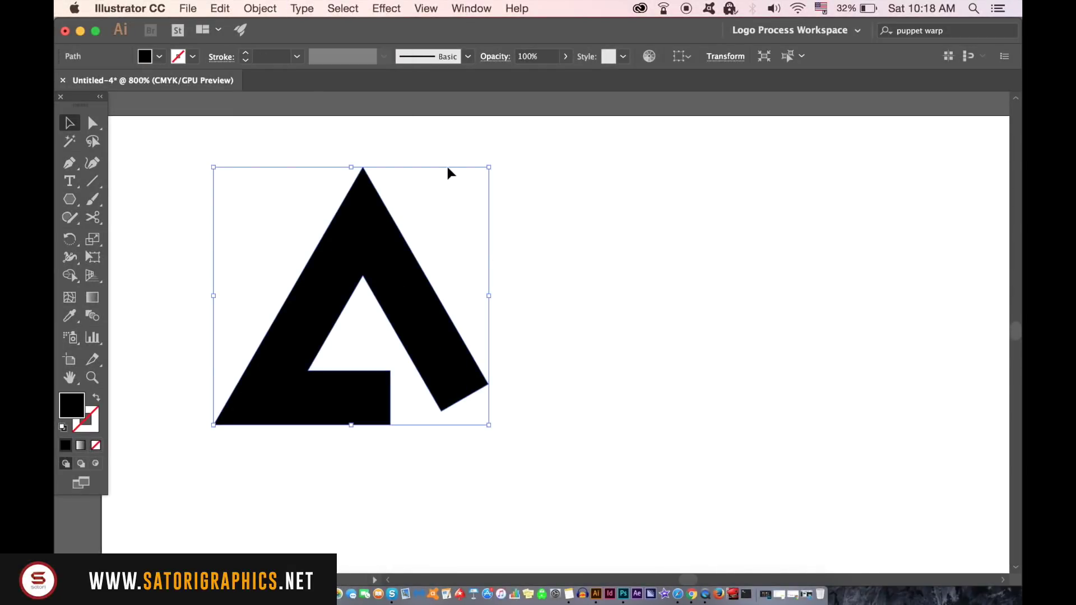
Step: Show the rulers and place a horizontal guide along the shape's base
{"action": "key", "text": "super+r"}
{"action": "left_click_drag", "start_coordinate": [420, 101], "coordinate": [449, 387]}
{"action": "key", "text": "super+equal"}
{"action": "key", "text": "super+equal"}
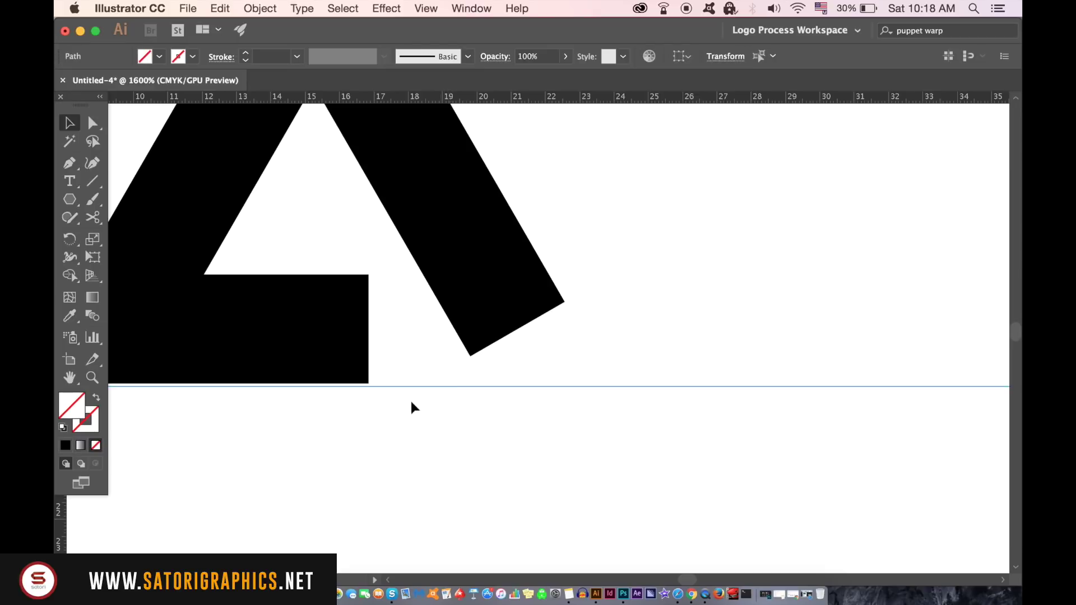
{"action": "left_click_drag", "start_coordinate": [464, 323], "coordinate": [491, 329]}
{"action": "left_click", "coordinate": [430, 425]}
Step: Snap the right leg's bottom anchors onto the guide and shift the notch anchors into an A shape
{"action": "scroll", "coordinate": [137, 189], "scroll_direction": "left", "scroll_amount": 3}
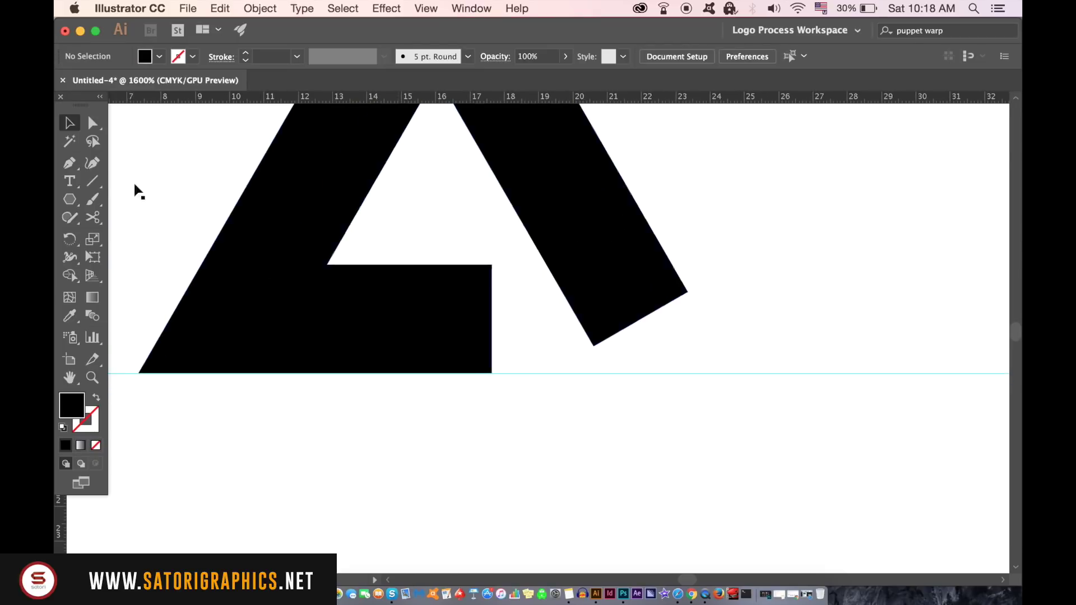
{"action": "left_click", "coordinate": [95, 123]}
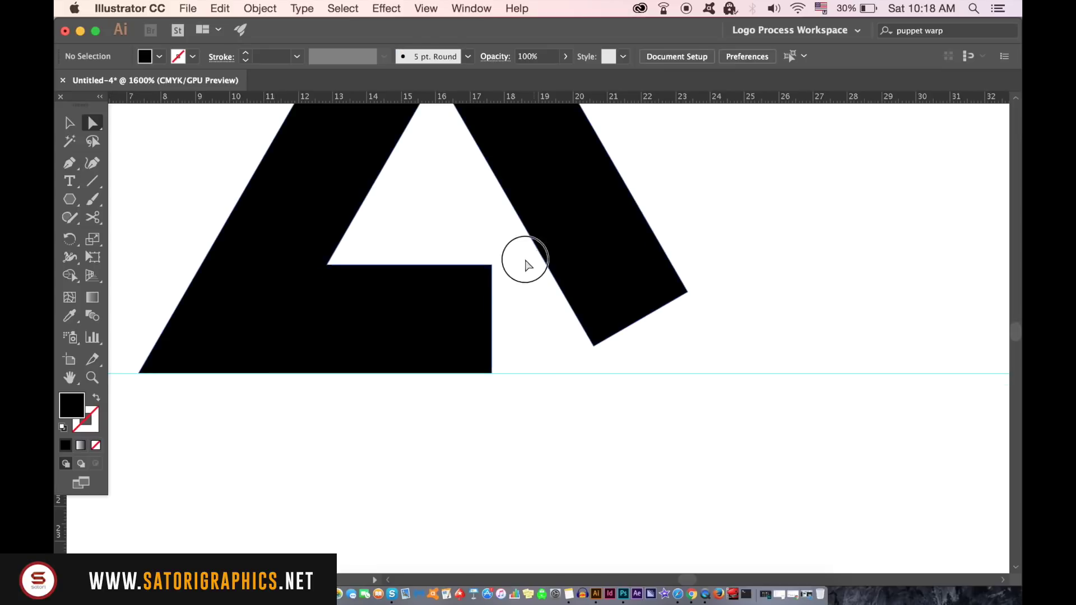
{"action": "scroll", "coordinate": [523, 254], "scroll_direction": "right", "scroll_amount": 3}
{"action": "scroll", "coordinate": [523, 255], "scroll_direction": "up", "scroll_amount": 3}
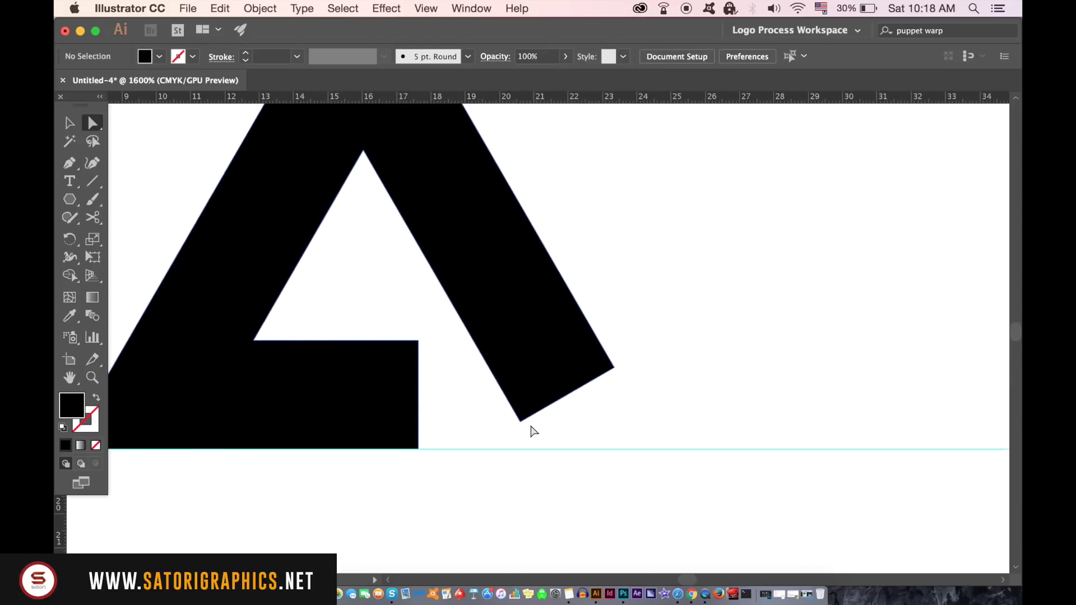
{"action": "left_click_drag", "start_coordinate": [522, 426], "coordinate": [526, 431]}
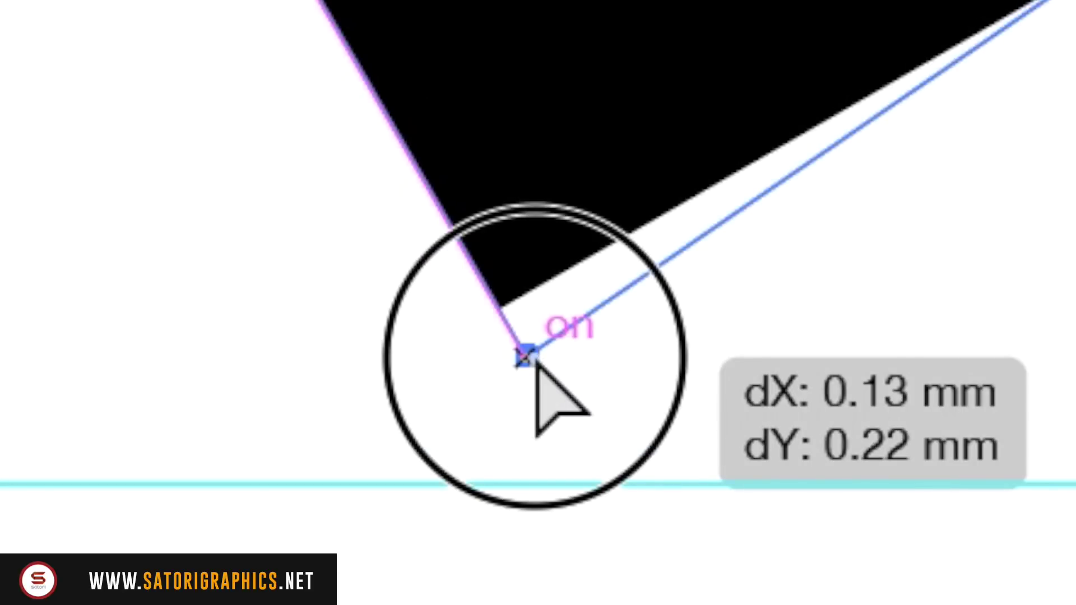
{"action": "left_click_drag", "start_coordinate": [536, 359], "coordinate": [618, 496]}
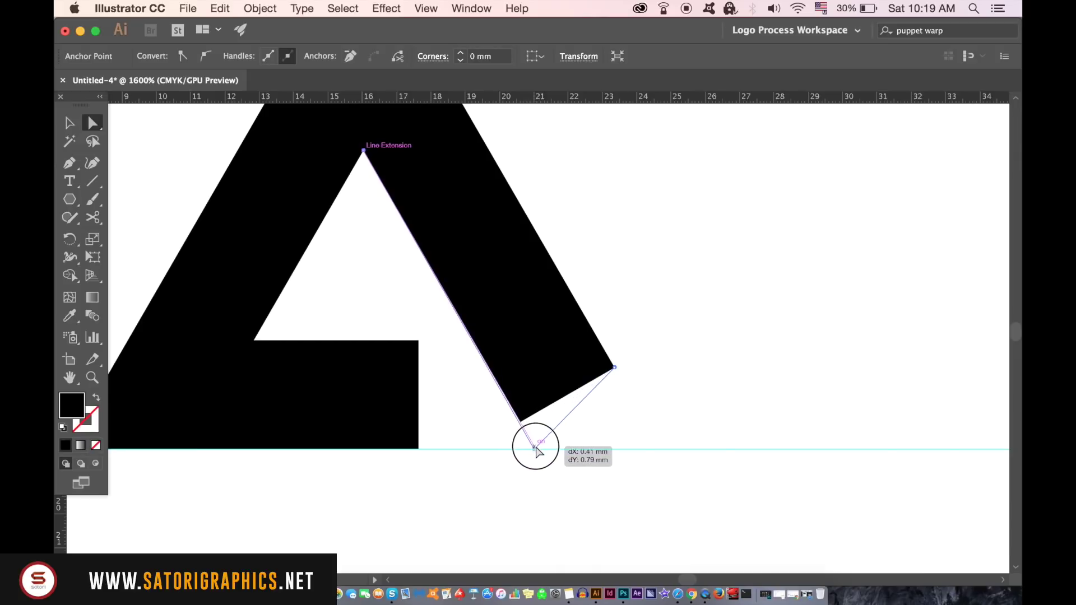
{"action": "left_click_drag", "start_coordinate": [539, 450], "coordinate": [537, 449]}
{"action": "left_click_drag", "start_coordinate": [614, 369], "coordinate": [662, 452]}
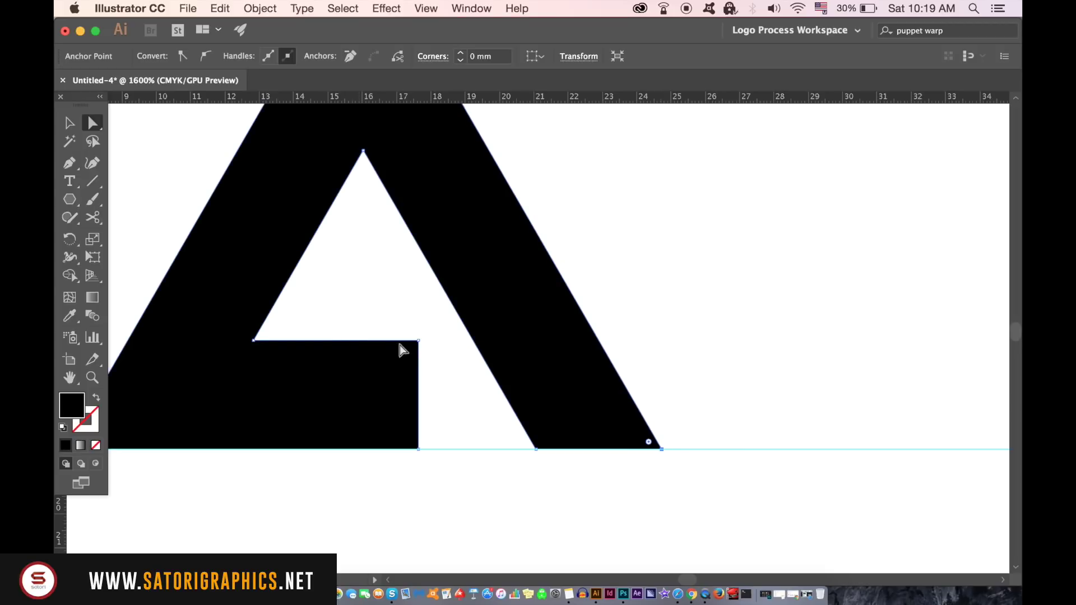
{"action": "left_click_drag", "start_coordinate": [421, 345], "coordinate": [433, 343]}
{"action": "left_click_drag", "start_coordinate": [419, 451], "coordinate": [494, 454]}
Step: Duplicate the A shape to its right and set a 180° rotation for the copy
{"action": "left_click", "coordinate": [499, 466]}
{"action": "key", "text": "super+0"}
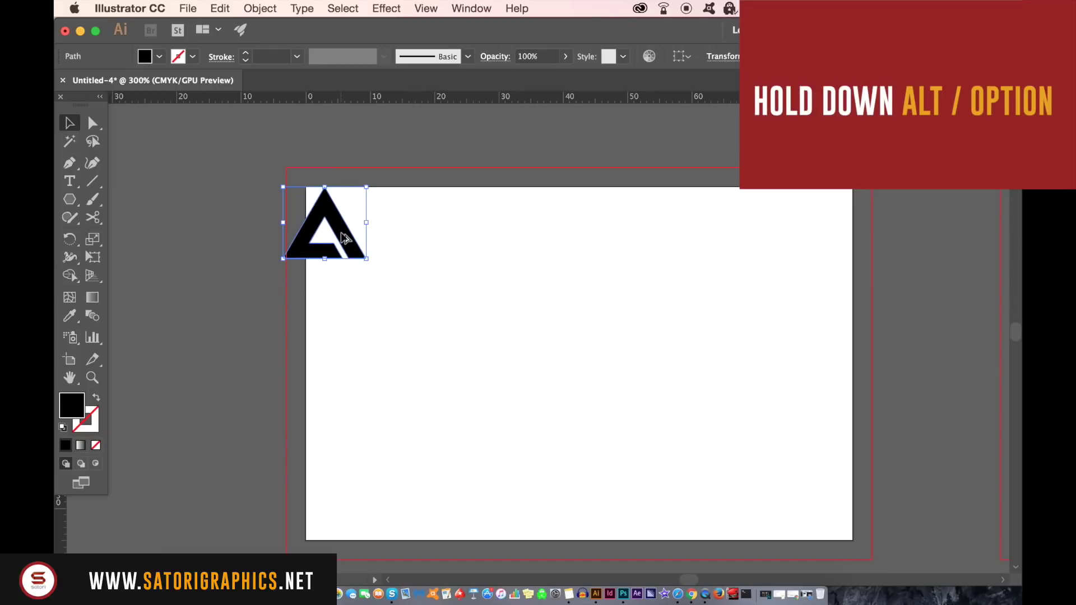
{"action": "left_click_drag", "start_coordinate": [341, 233], "coordinate": [470, 253]}
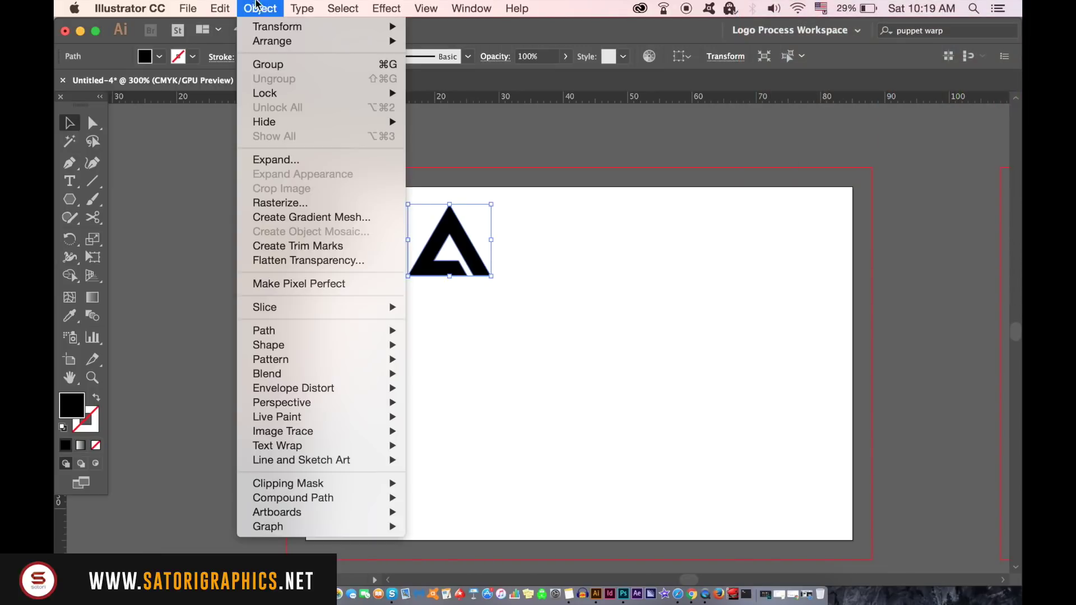
{"action": "mouse_move", "coordinate": [292, 26]}
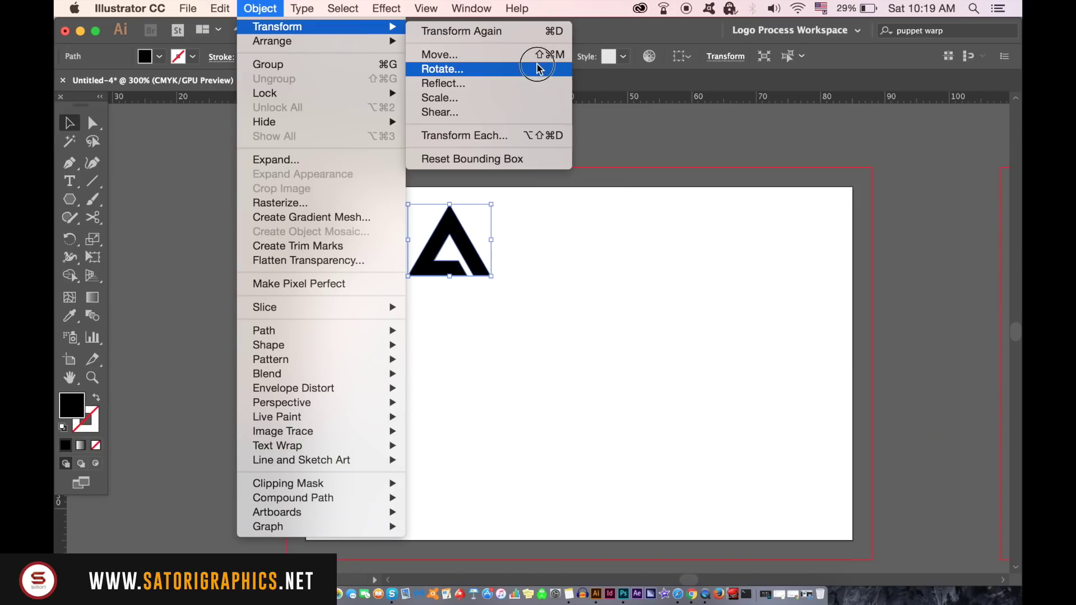
{"action": "left_click", "coordinate": [927, 185]}
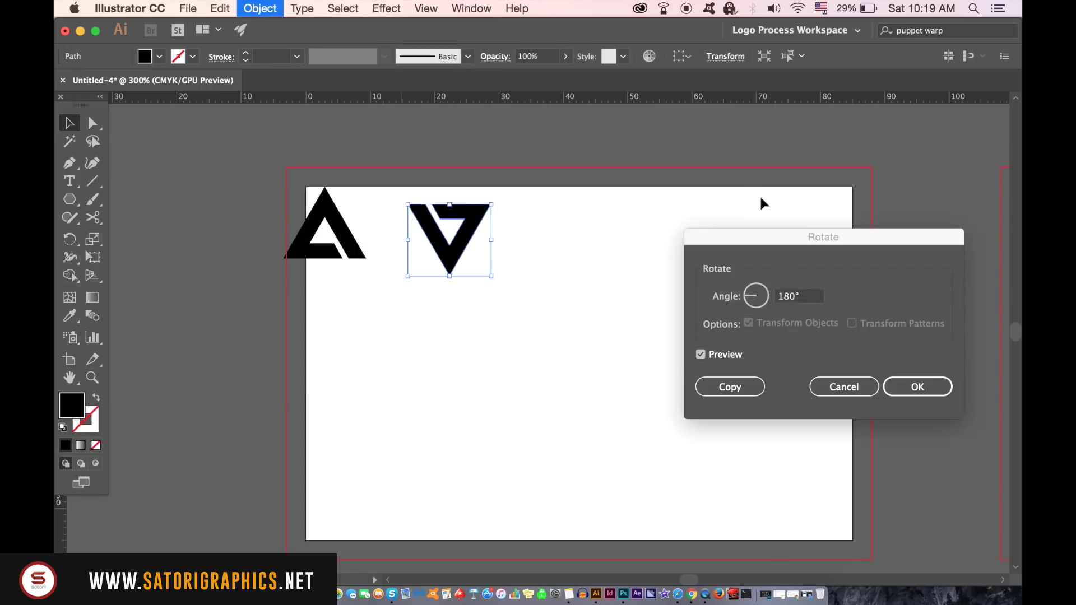
{"action": "left_click", "coordinate": [713, 354]}
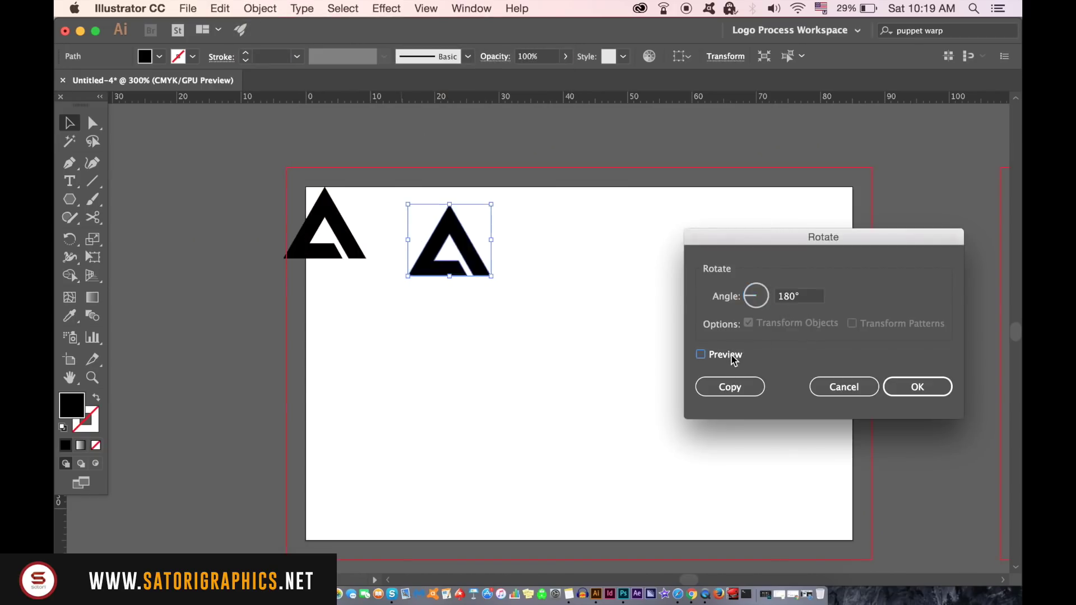
{"action": "left_click", "coordinate": [713, 354]}
Step: Apply the 180° rotation, fit the copy against the original, and group the pair
{"action": "left_click", "coordinate": [918, 387]}
{"action": "scroll", "coordinate": [507, 287], "scroll_direction": "up", "scroll_amount": 2}
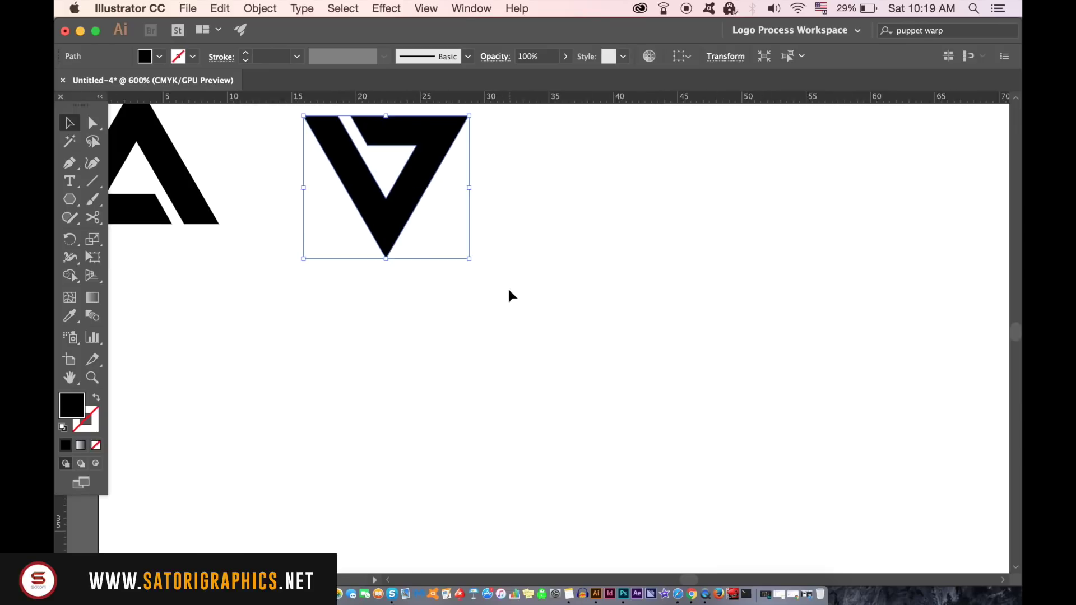
{"action": "left_click_drag", "start_coordinate": [524, 308], "coordinate": [395, 282]}
{"action": "left_click", "coordinate": [493, 314]}
{"action": "scroll", "coordinate": [493, 314], "scroll_direction": "down", "scroll_amount": 5}
{"action": "scroll", "coordinate": [509, 318], "scroll_direction": "up", "scroll_amount": 4}
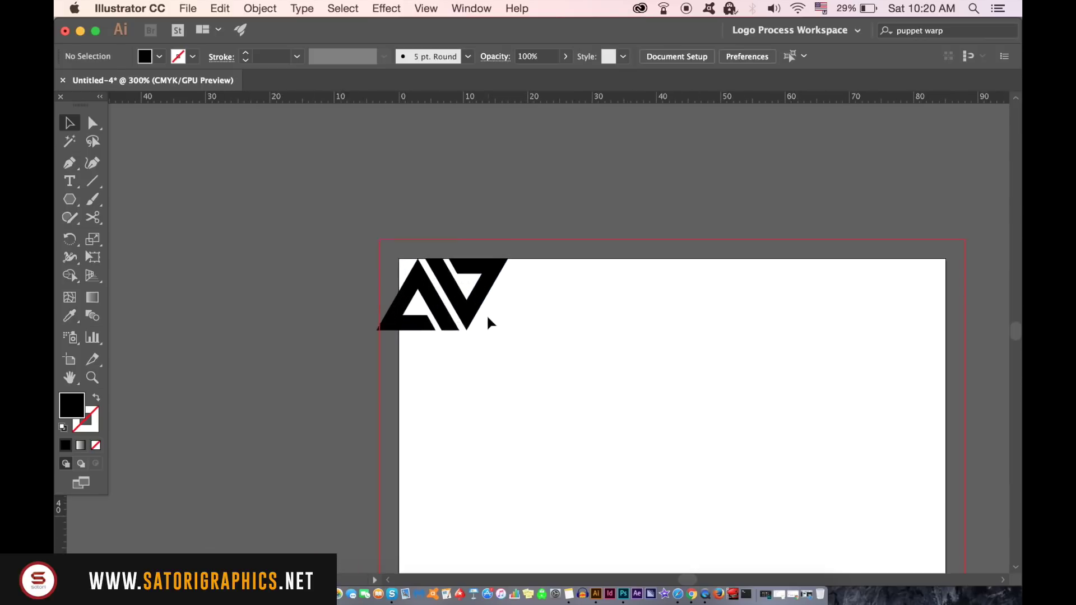
{"action": "left_click", "coordinate": [393, 245]}
{"action": "key", "text": "super+g"}
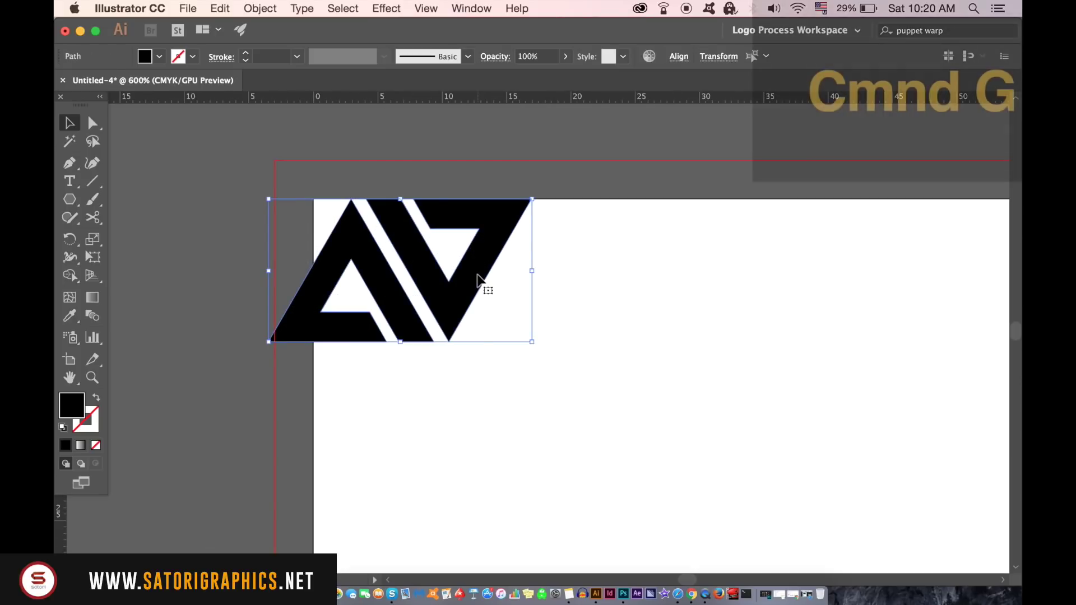
Step: Place a copy of the grouped A-V pair to the right
{"action": "left_click", "coordinate": [275, 6]}
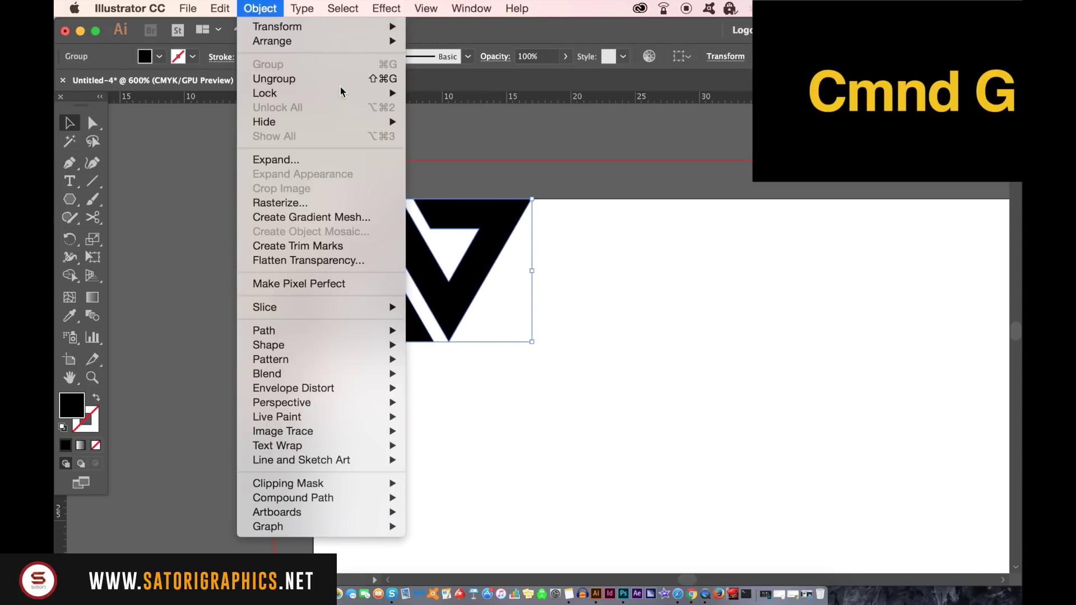
{"action": "left_click", "coordinate": [550, 272]}
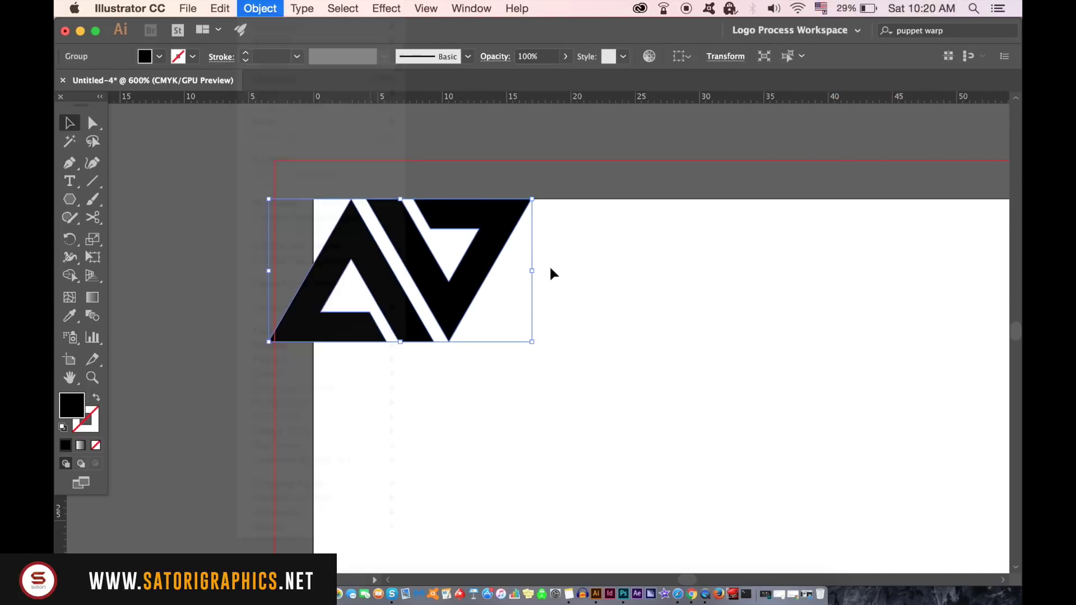
{"action": "left_click_drag", "start_coordinate": [377, 274], "coordinate": [533, 302]}
Step: Add another pair copy and vertically centre-align every piece in the row
{"action": "key", "text": "super+minus"}
{"action": "key", "text": "super+minus"}
{"action": "left_click_drag", "start_coordinate": [532, 301], "coordinate": [728, 298]}
{"action": "left_click_drag", "start_coordinate": [161, 198], "coordinate": [803, 325]}
{"action": "left_click", "coordinate": [679, 56]}
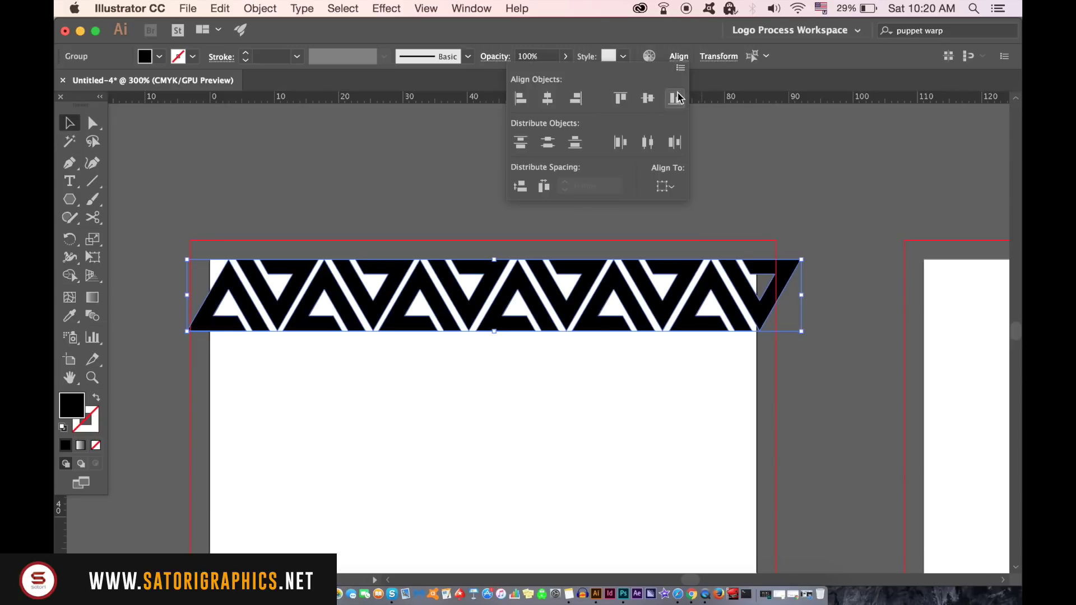
{"action": "left_click", "coordinate": [648, 100]}
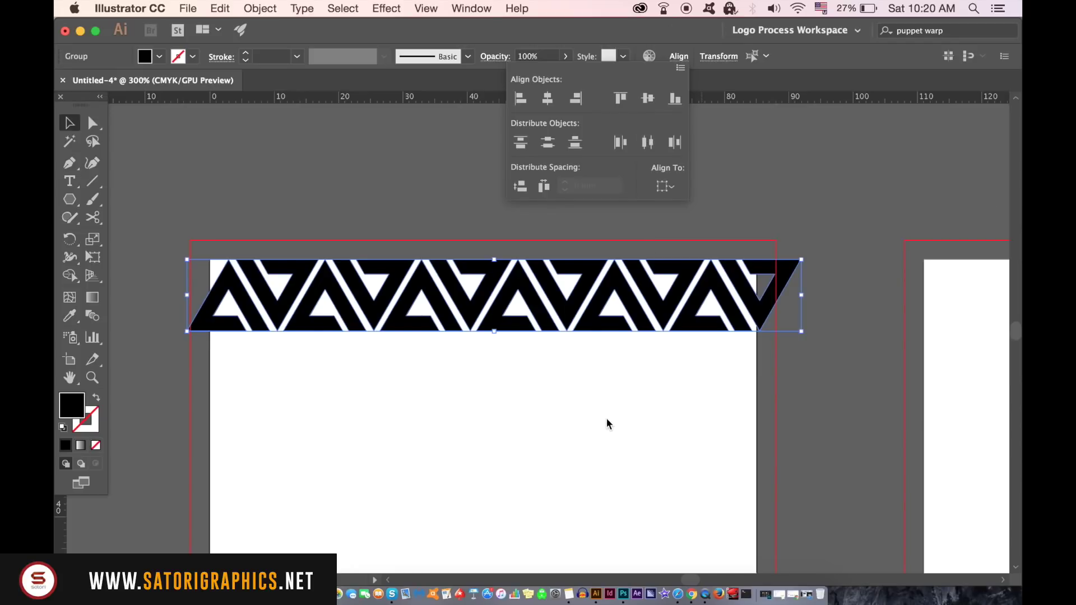
{"action": "left_click", "coordinate": [606, 418]}
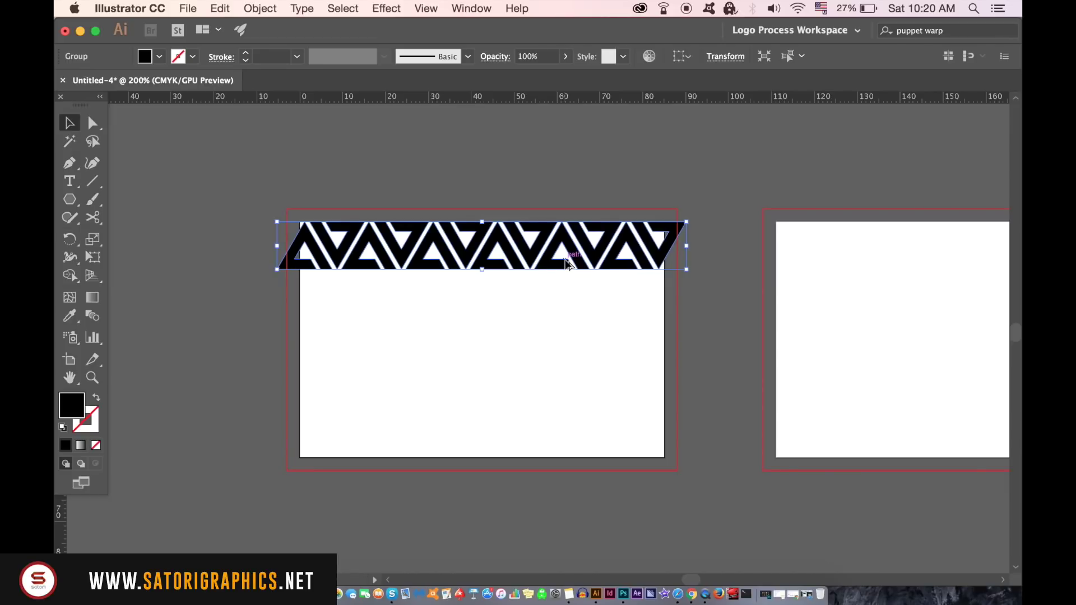
Step: Group the row, copy it down offset left, then scale and nudge both rows to cover the card
{"action": "key", "text": "super+g"}
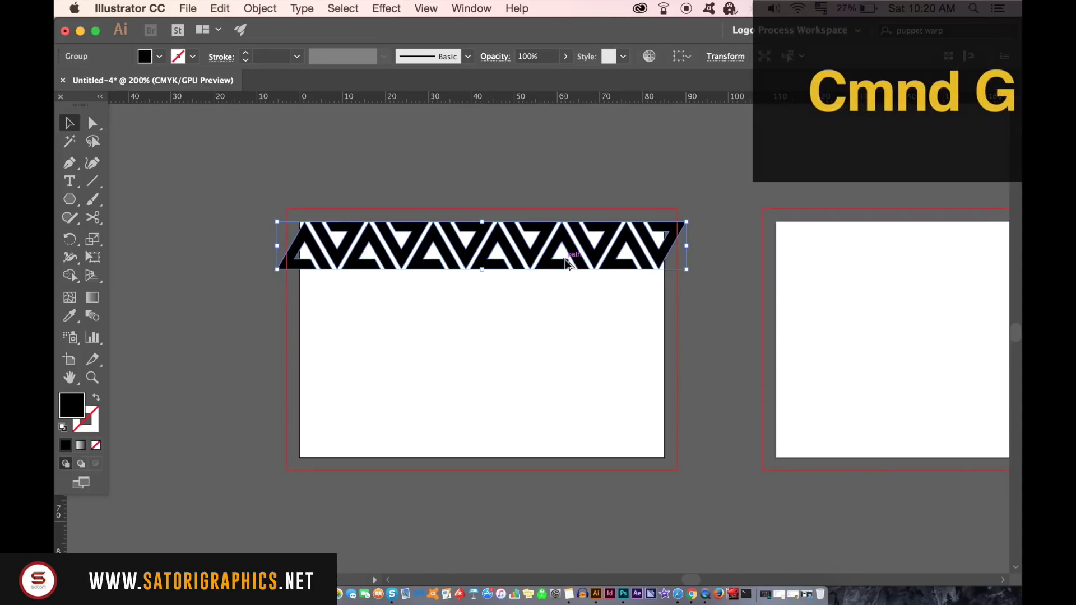
{"action": "left_click_drag", "start_coordinate": [565, 265], "coordinate": [533, 308]}
{"action": "left_click", "coordinate": [512, 367]}
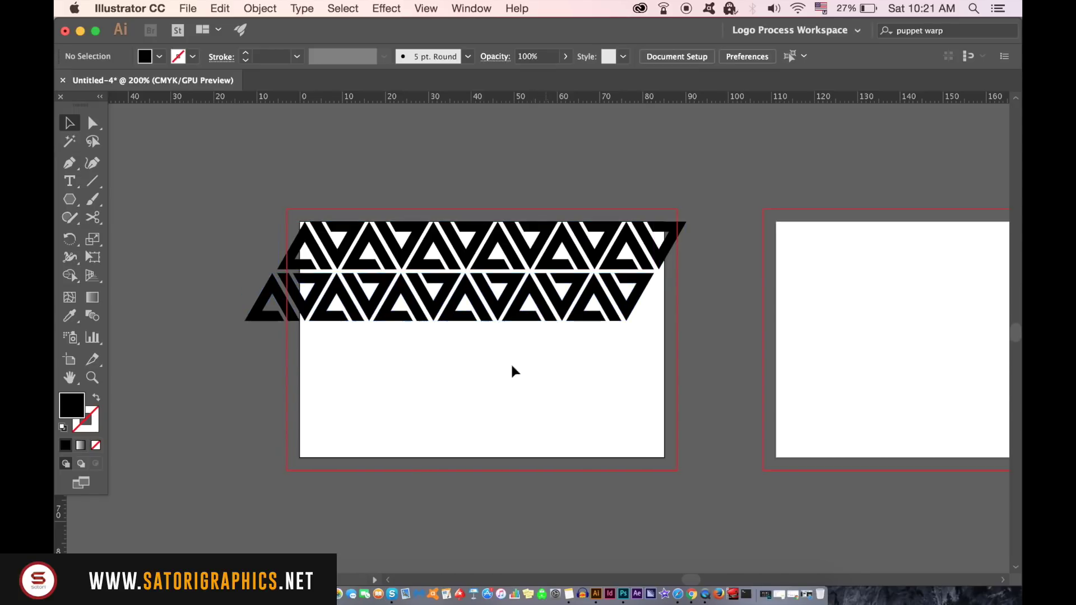
{"action": "left_click_drag", "start_coordinate": [304, 219], "coordinate": [392, 291]}
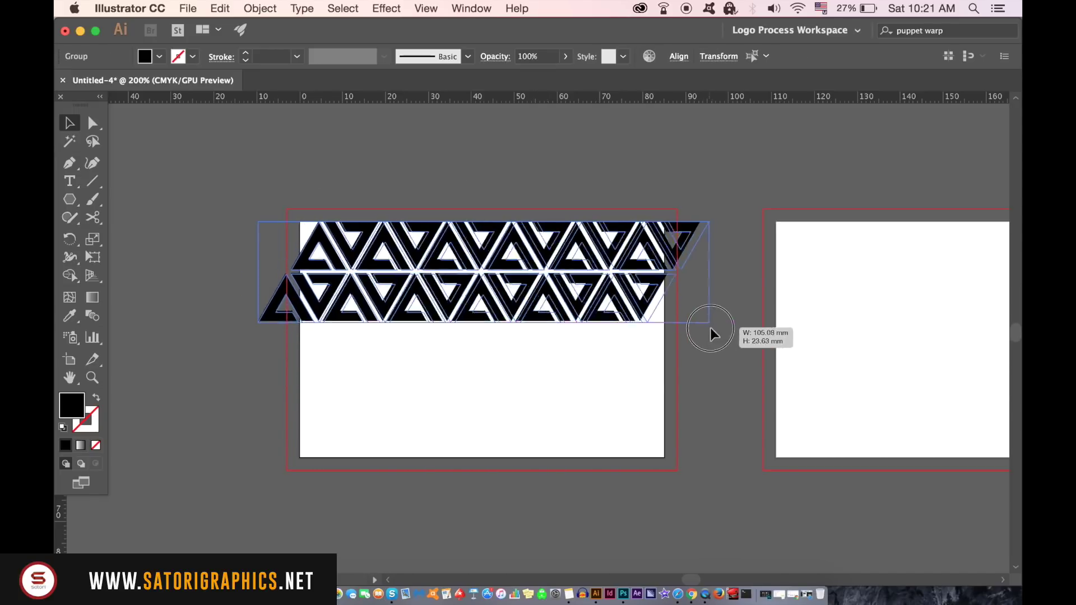
{"action": "left_click_drag", "start_coordinate": [697, 321], "coordinate": [728, 327]}
{"action": "key", "text": "Left"}
{"action": "key", "text": "Left"}
{"action": "key", "text": "Left"}
{"action": "key", "text": "Left"}
{"action": "key", "text": "Left"}
{"action": "key", "text": "Left"}
{"action": "key", "text": "Left"}
{"action": "key", "text": "Left"}
{"action": "key", "text": "Left"}
{"action": "key", "text": "Left"}
{"action": "key", "text": "Left"}
{"action": "key", "text": "Left"}
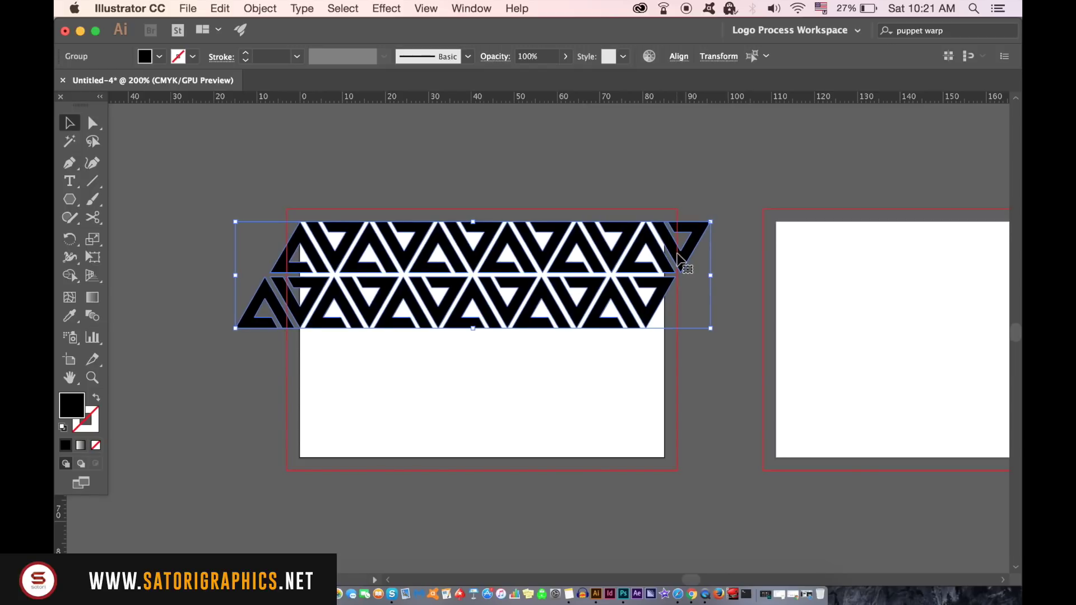
{"action": "left_click_drag", "start_coordinate": [711, 328], "coordinate": [730, 333]}
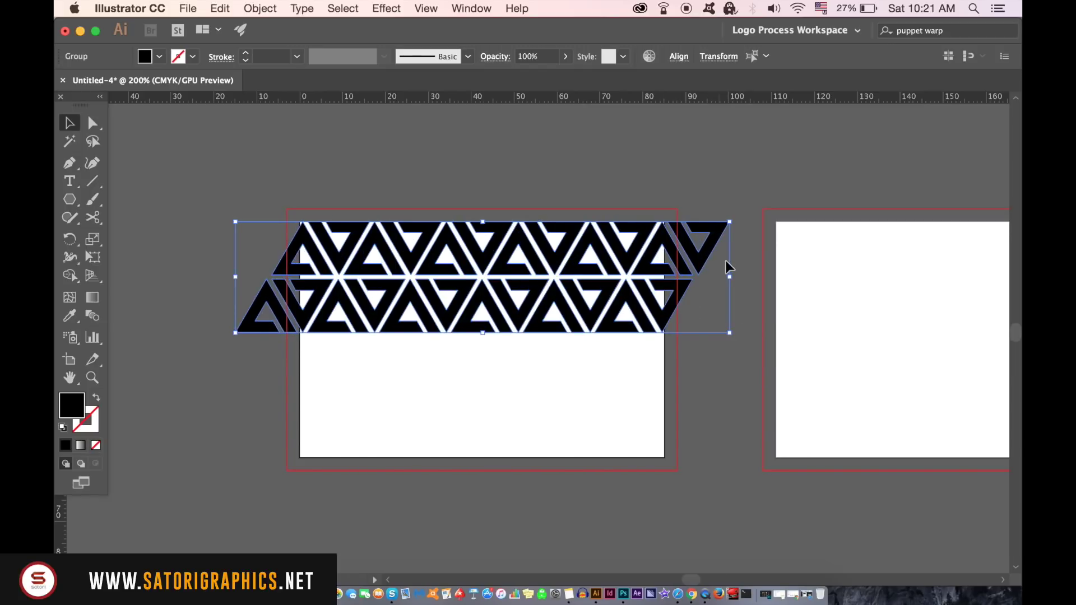
{"action": "key", "text": "Up"}
{"action": "key", "text": "Left"}
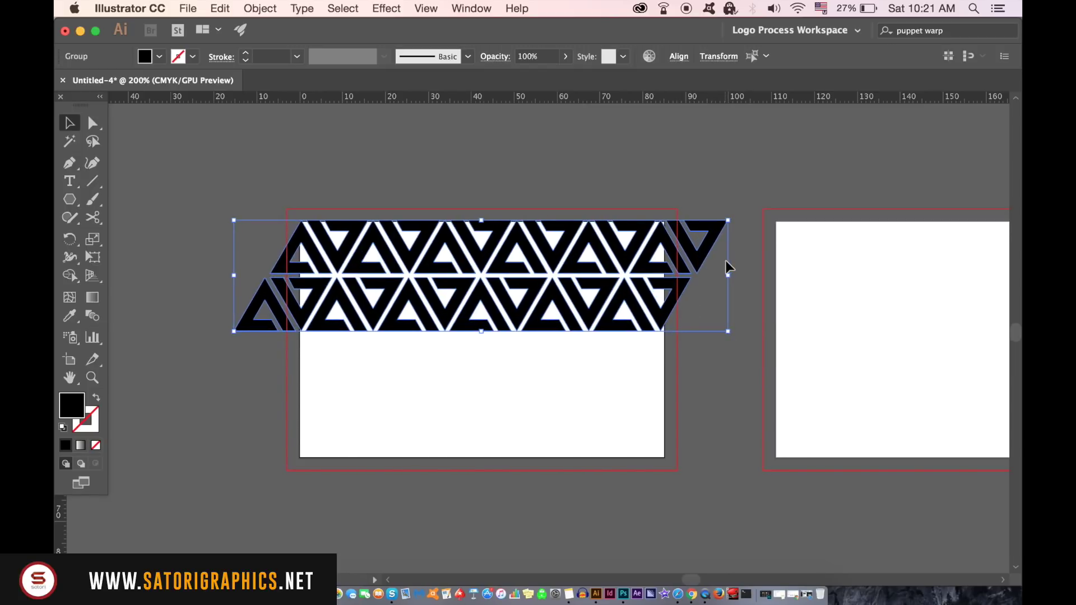
{"action": "left_click_drag", "start_coordinate": [729, 332], "coordinate": [731, 333]}
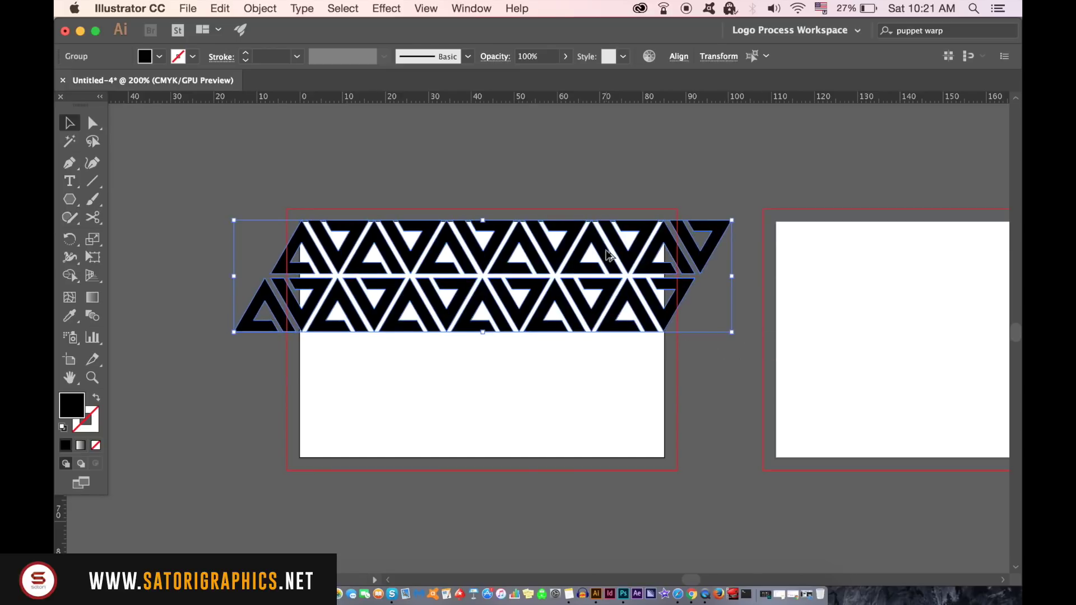
Step: Copy the two-row pattern below to make four rows and select them all
{"action": "left_click_drag", "start_coordinate": [606, 253], "coordinate": [606, 365]}
{"action": "left_click", "coordinate": [573, 180]}
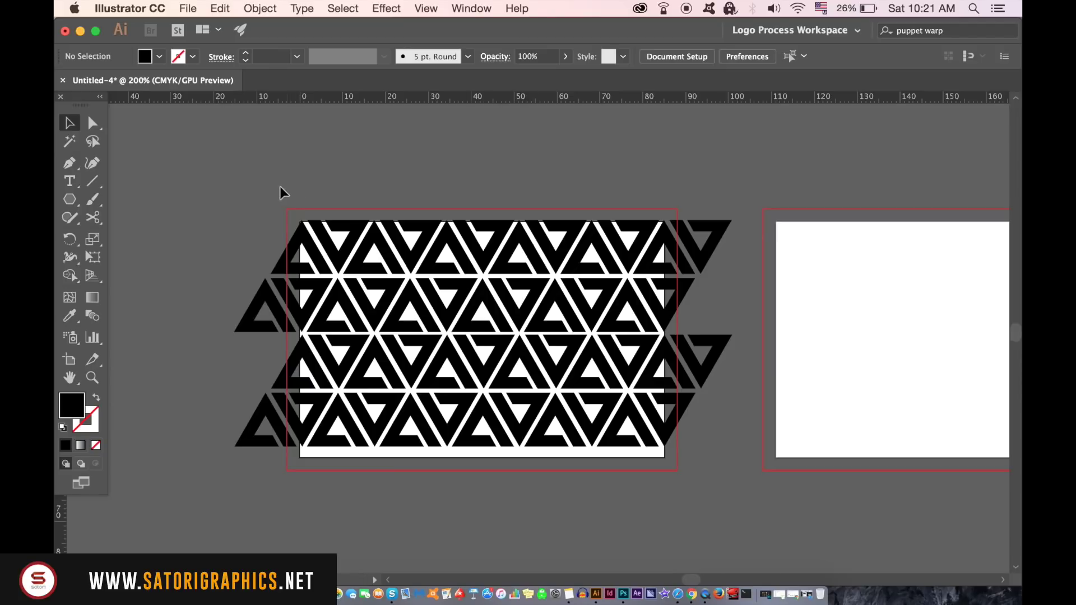
{"action": "left_click_drag", "start_coordinate": [280, 191], "coordinate": [715, 431]}
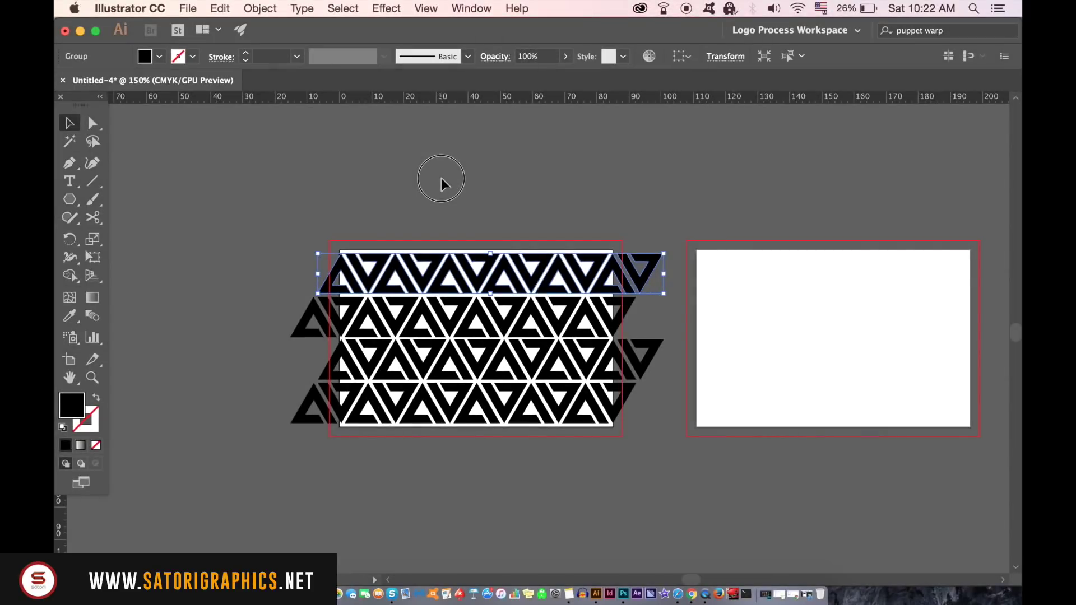
Step: Distribute the four triangle rows by their vertical centres with Align
{"action": "left_click_drag", "start_coordinate": [442, 178], "coordinate": [577, 436]}
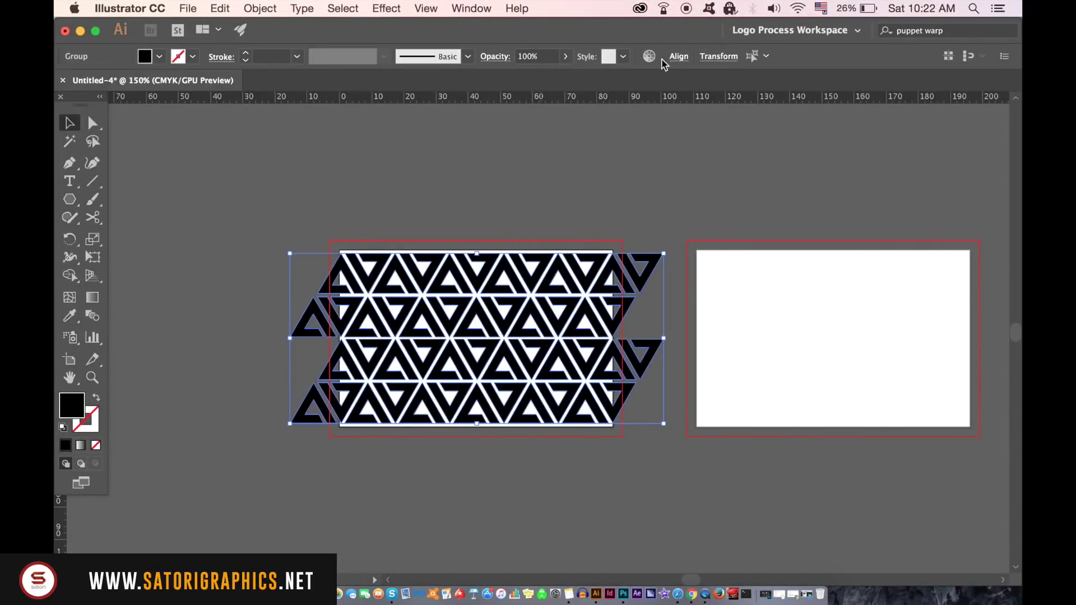
{"action": "left_click", "coordinate": [678, 56]}
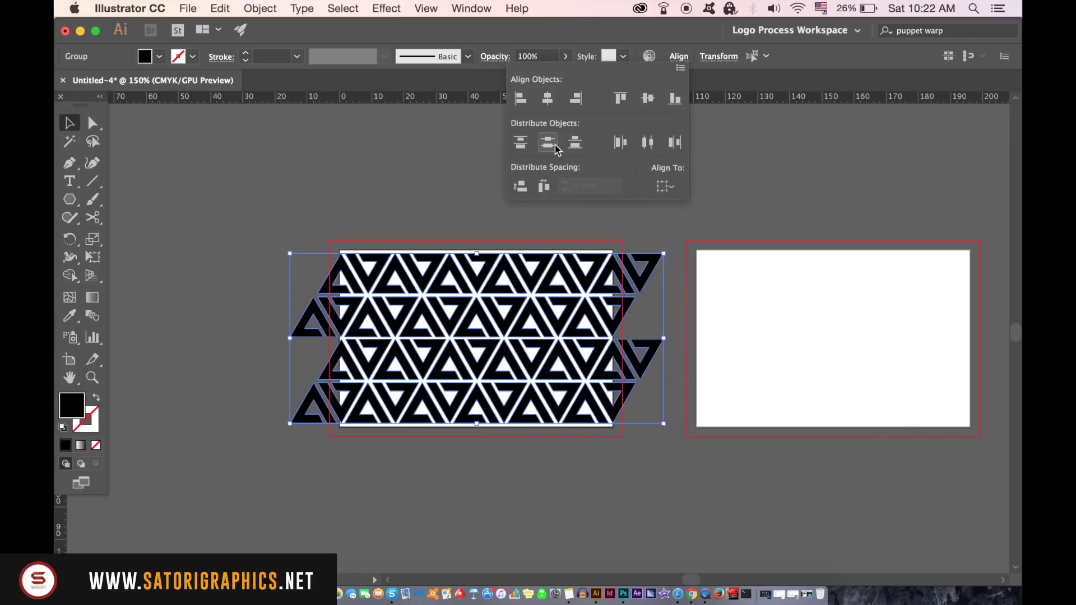
{"action": "left_click", "coordinate": [551, 144]}
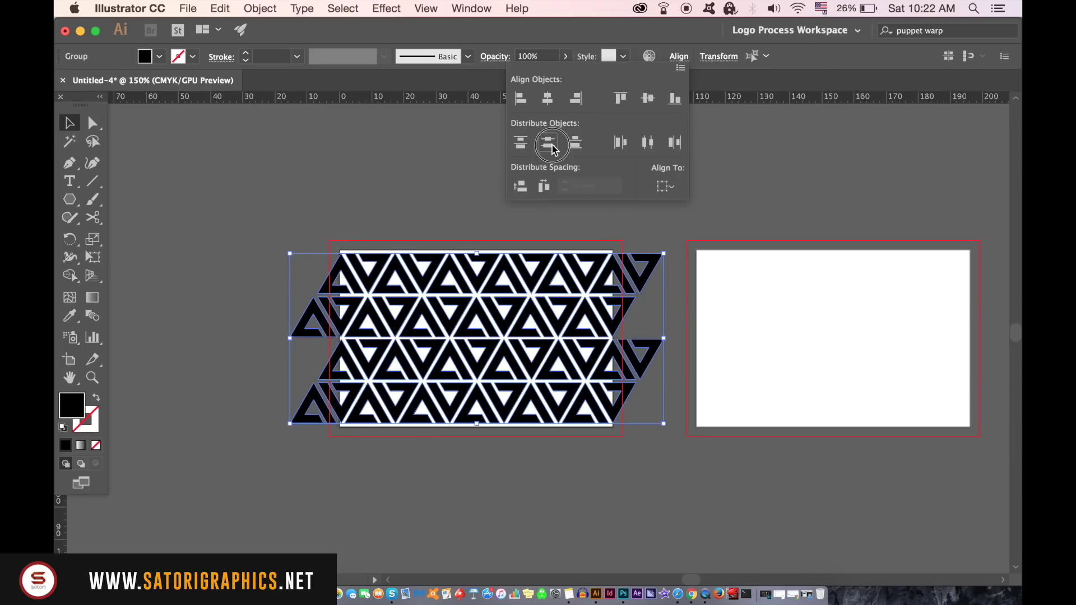
{"action": "left_click", "coordinate": [365, 143]}
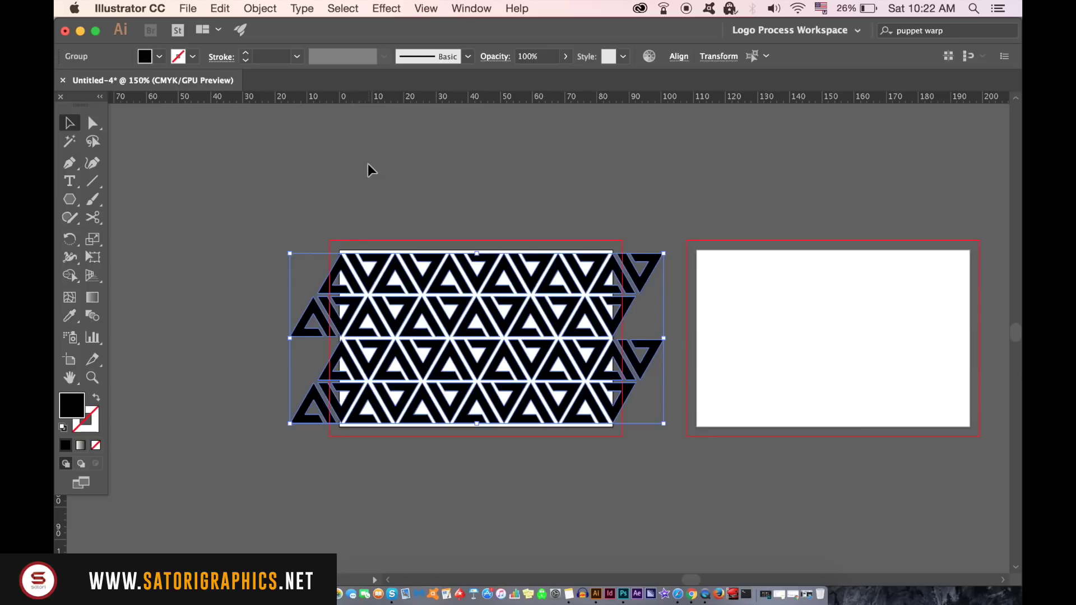
{"action": "left_click", "coordinate": [366, 168]}
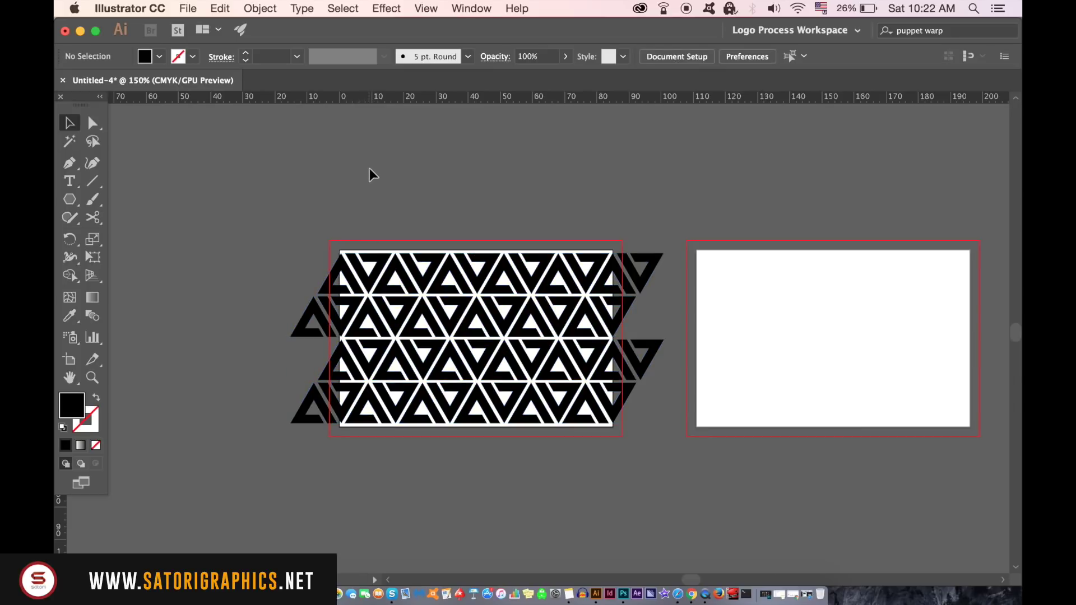
{"action": "left_click", "coordinate": [620, 415]}
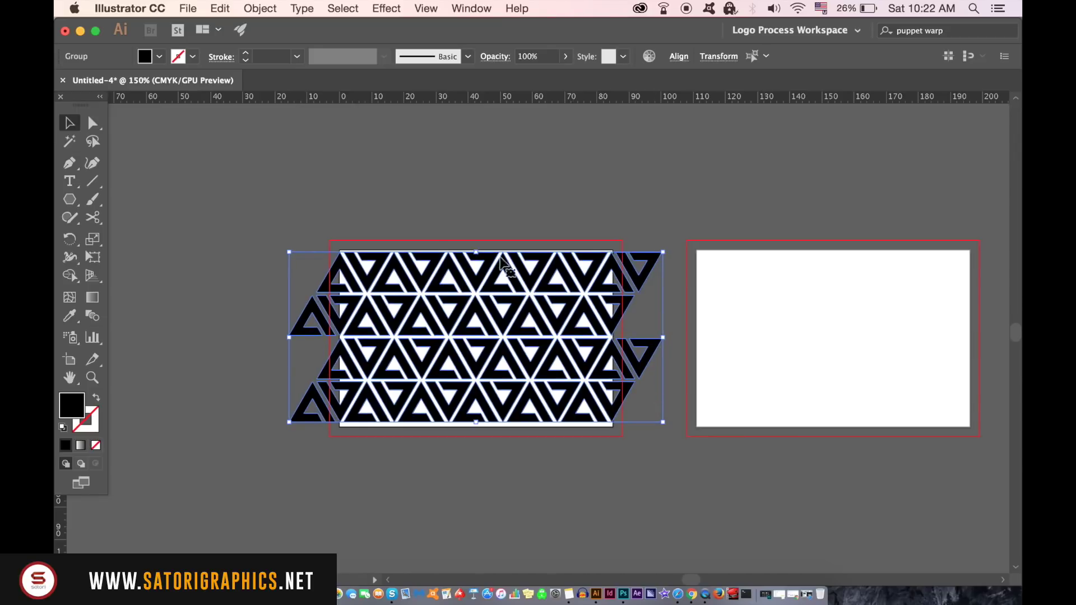
Step: Draw a white-filled rectangle covering the front card's bleed area
{"action": "left_click", "coordinate": [527, 178]}
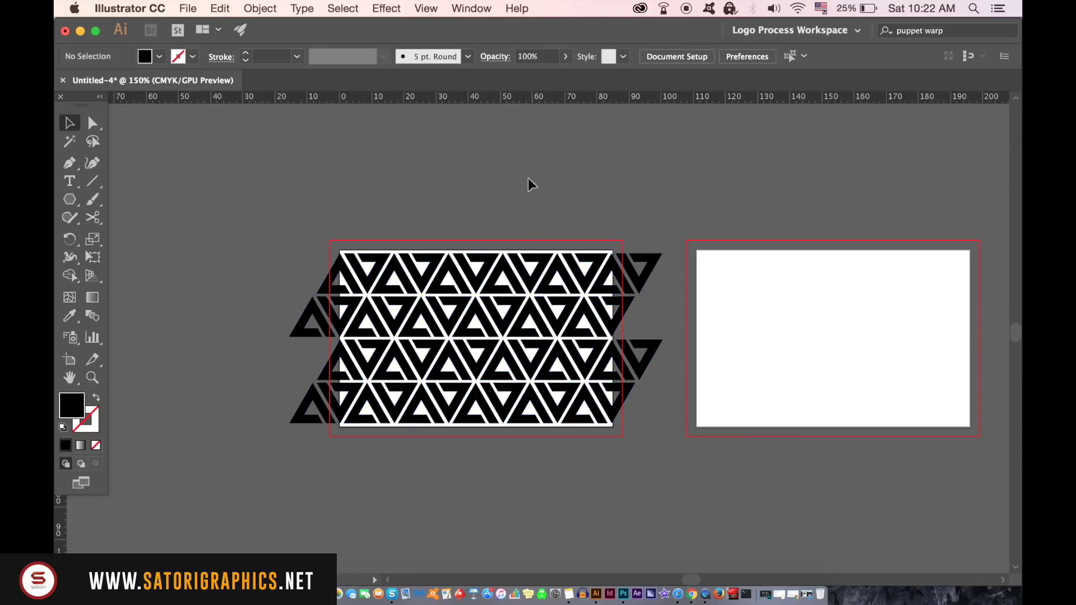
{"action": "double_click", "coordinate": [64, 418]}
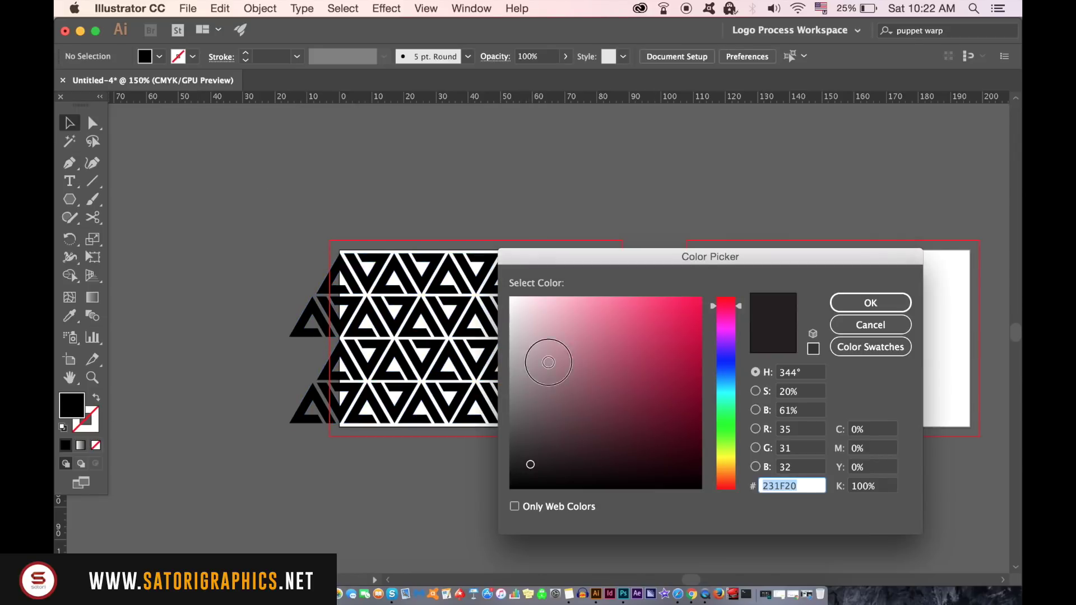
{"action": "mouse_move", "coordinate": [548, 360]}
{"action": "left_mouse_down"}
{"action": "mouse_move", "coordinate": [514, 283]}
{"action": "mouse_move", "coordinate": [498, 287]}
{"action": "left_mouse_up"}
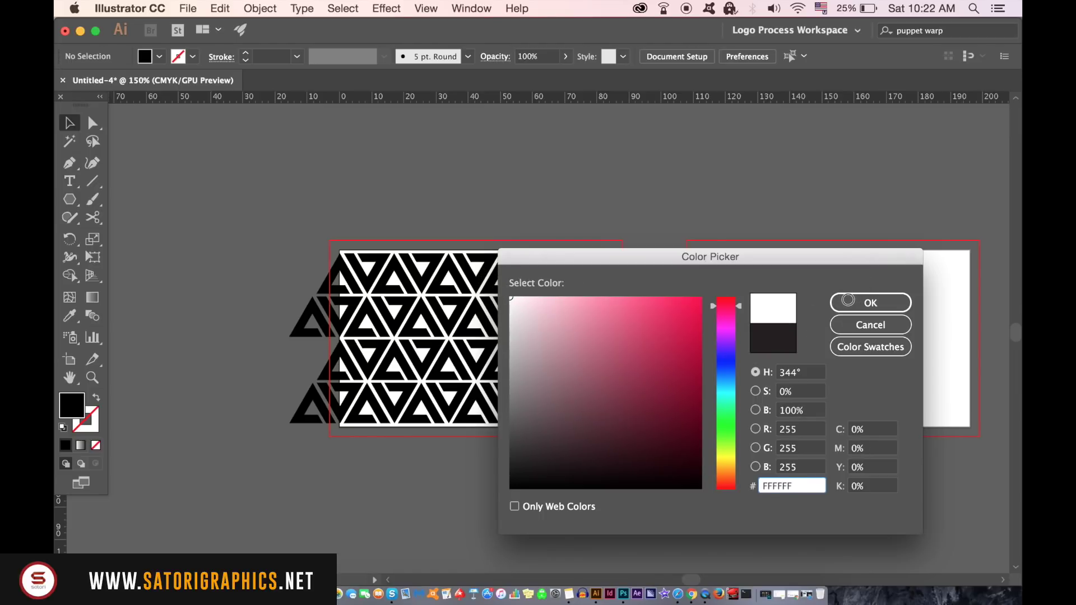
{"action": "left_click", "coordinate": [848, 301]}
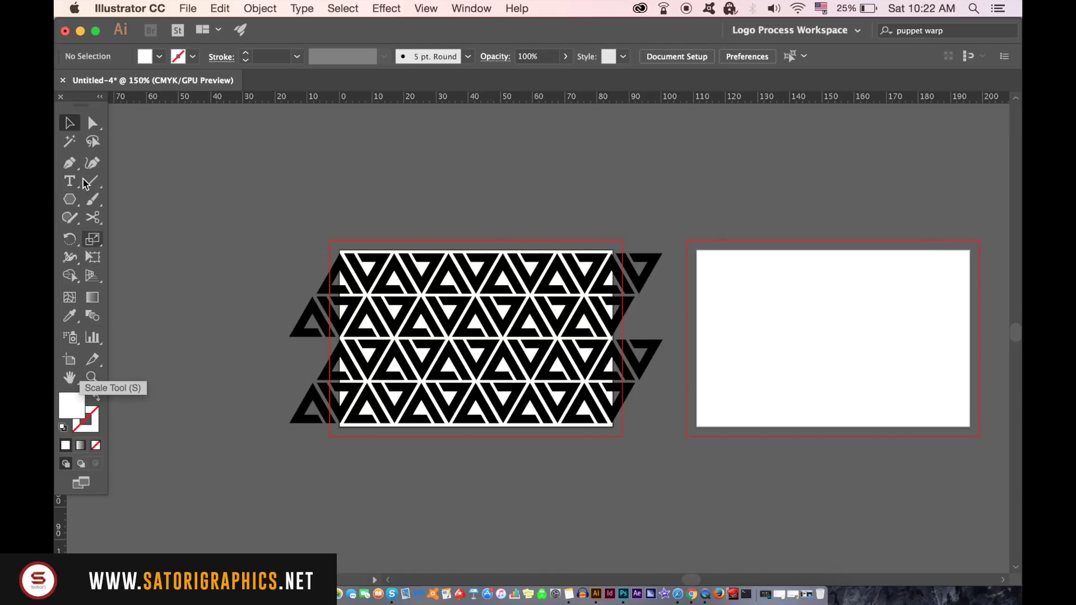
{"action": "left_click_drag", "start_coordinate": [74, 204], "coordinate": [103, 200]}
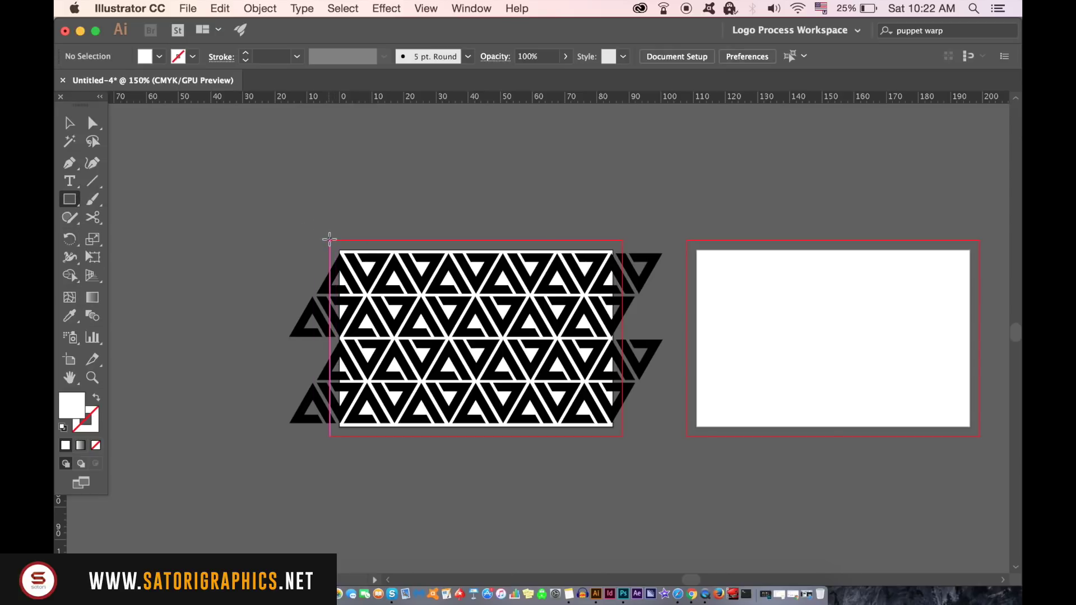
{"action": "mouse_move", "coordinate": [329, 239]}
{"action": "left_mouse_down"}
{"action": "mouse_move", "coordinate": [376, 290]}
{"action": "mouse_move", "coordinate": [623, 379]}
{"action": "mouse_move", "coordinate": [623, 436]}
{"action": "left_mouse_up"}
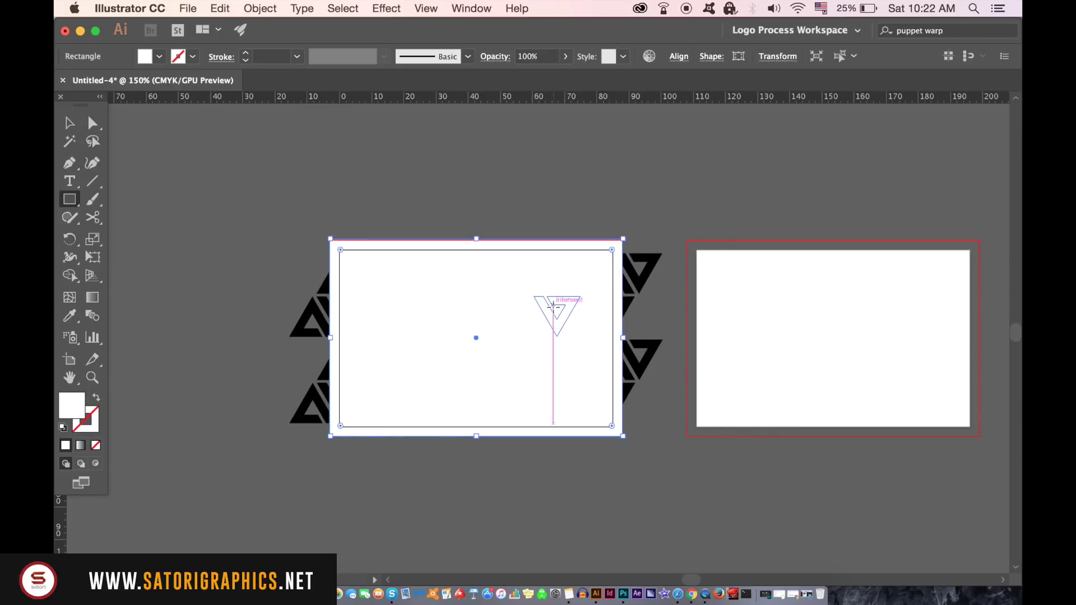
Step: Nudge the rectangle's top edge down, send it behind the triangle pattern and lock it
{"action": "key", "text": "ctrl+equal"}
{"action": "key", "text": "ctrl+equal"}
{"action": "key", "text": "ctrl+equal"}
{"action": "key", "text": "v"}
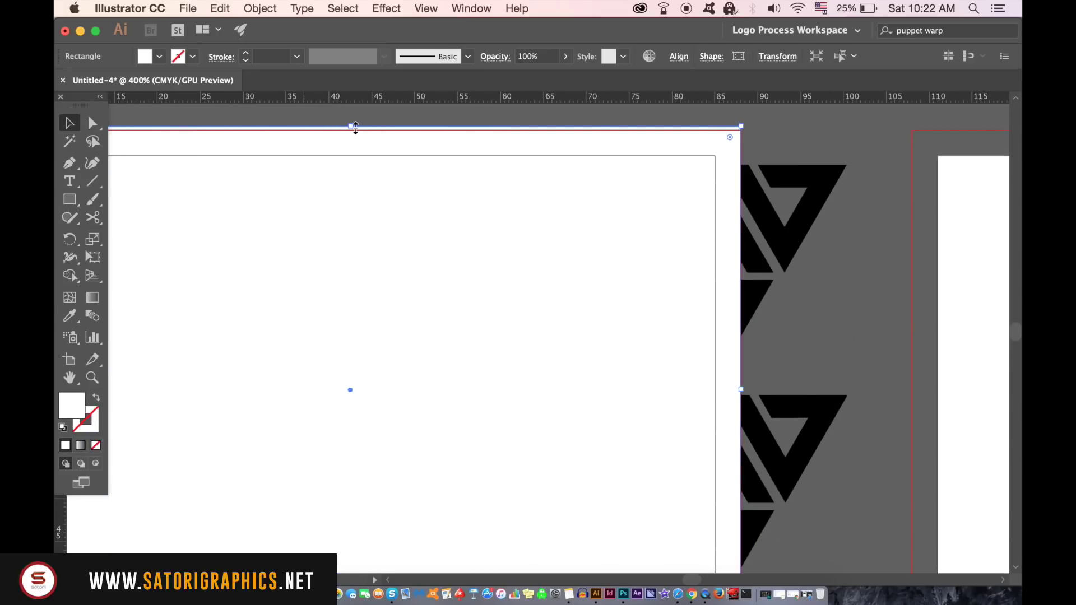
{"action": "left_click_drag", "start_coordinate": [354, 127], "coordinate": [350, 130]}
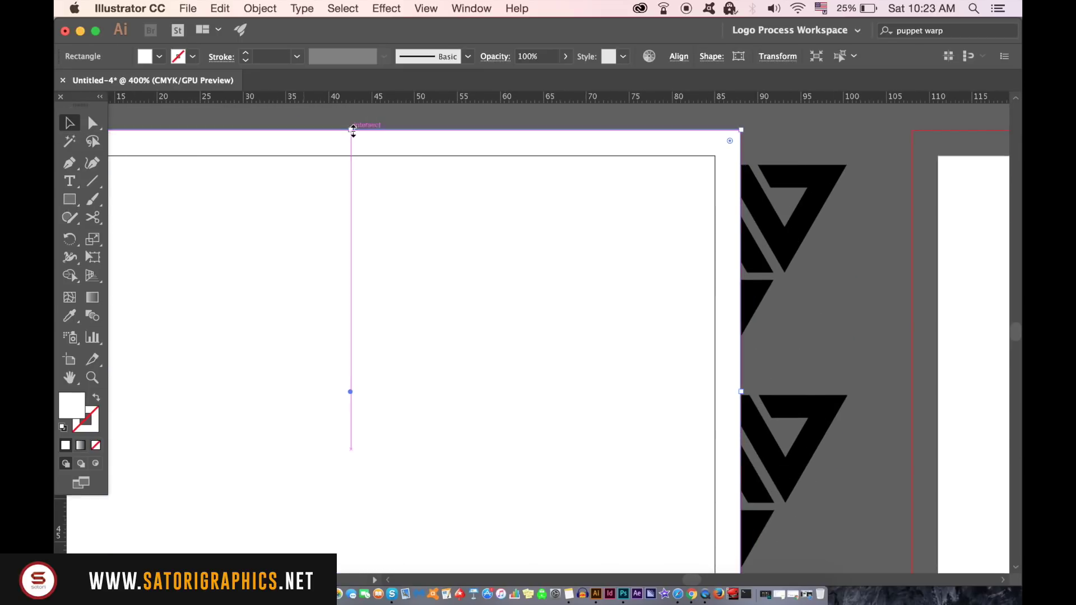
{"action": "left_click", "coordinate": [246, 6]}
{"action": "mouse_move", "coordinate": [277, 38]}
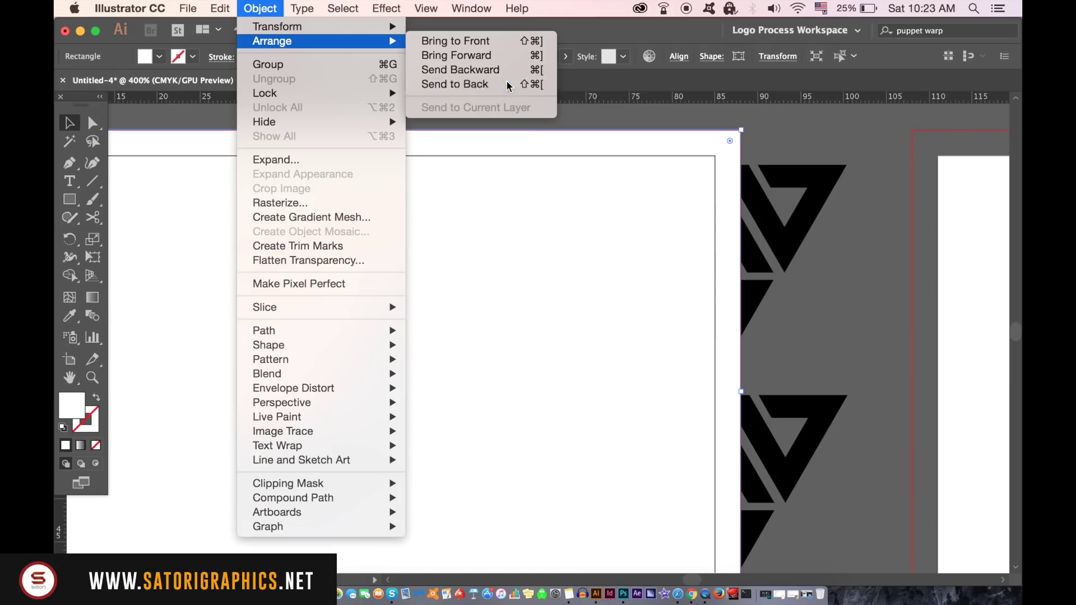
{"action": "left_click", "coordinate": [864, 236]}
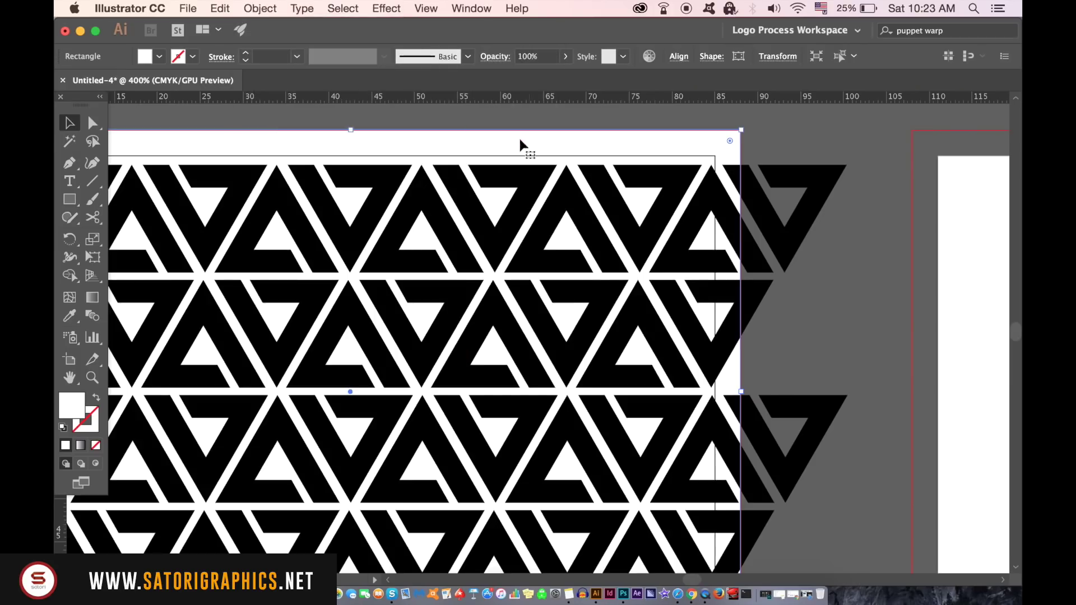
{"action": "left_click", "coordinate": [260, 8]}
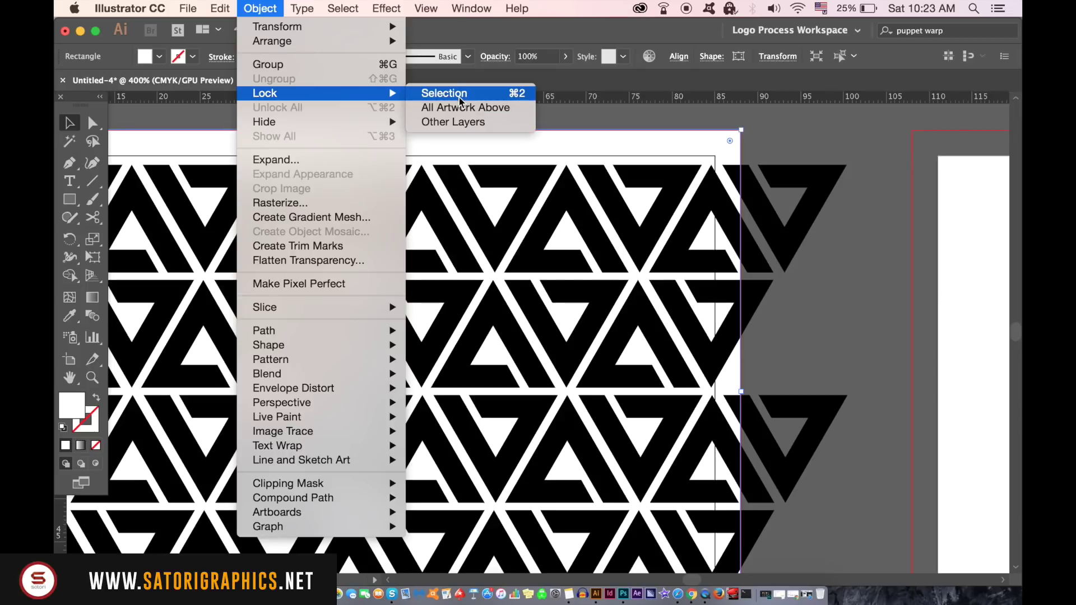
{"action": "left_click", "coordinate": [513, 125]}
Step: Show the Pathfinder panel and ungroup the triangle pattern into separate rows
{"action": "scroll", "coordinate": [511, 126], "scroll_direction": "down", "scroll_amount": 3, "text": "alt"}
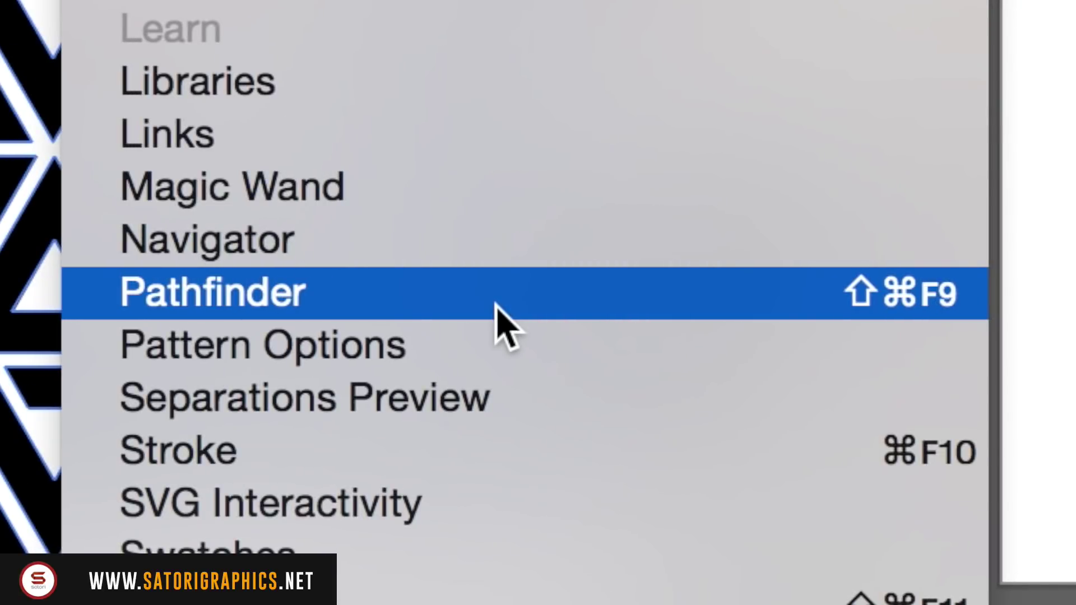
{"action": "left_click", "coordinate": [496, 306]}
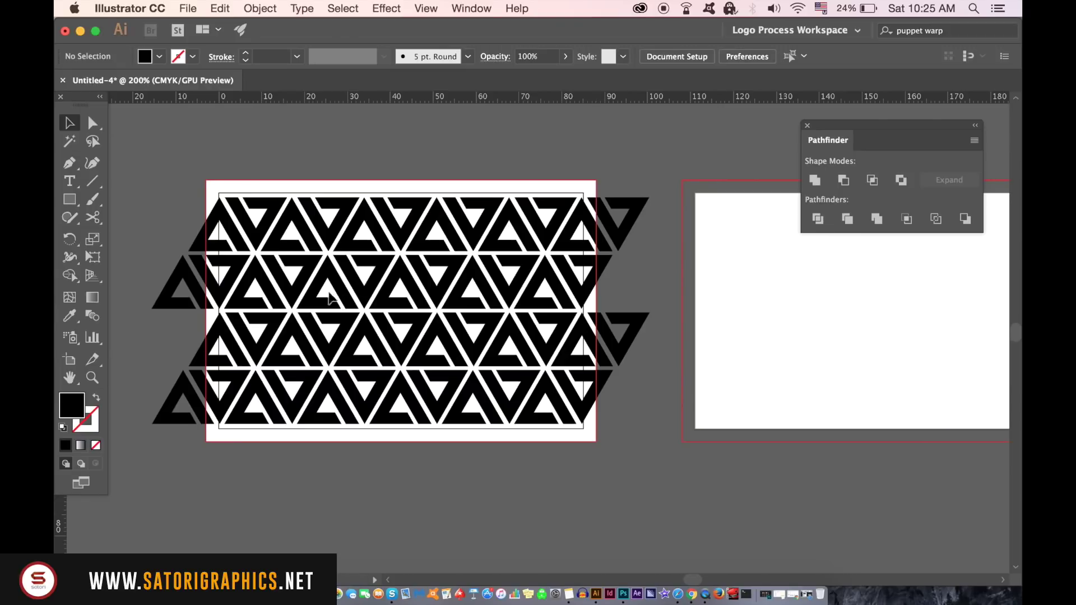
{"action": "left_click_drag", "start_coordinate": [170, 168], "coordinate": [661, 423]}
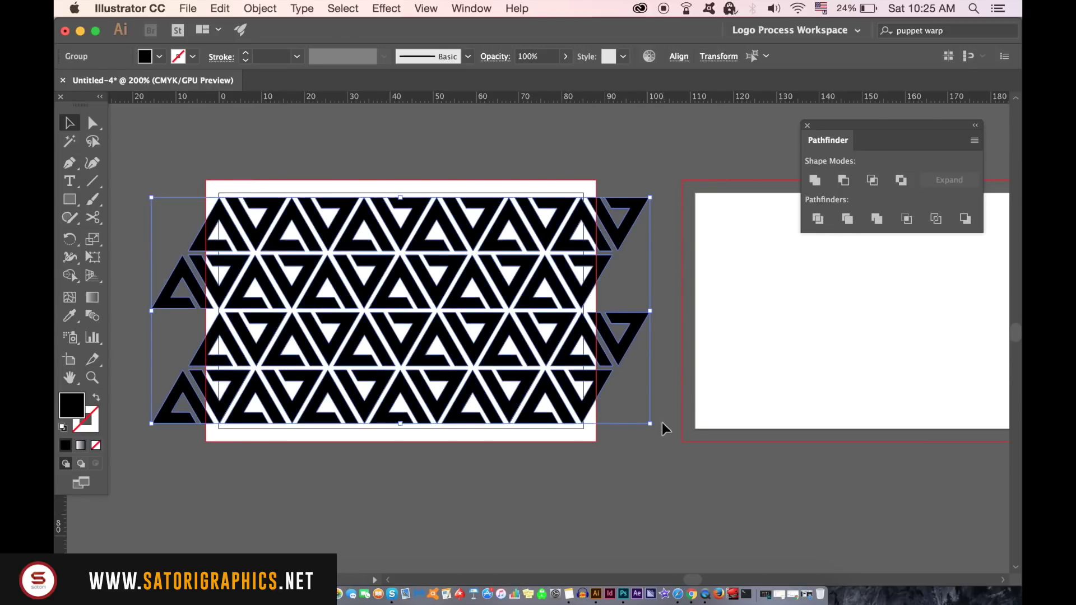
{"action": "left_click", "coordinate": [260, 9]}
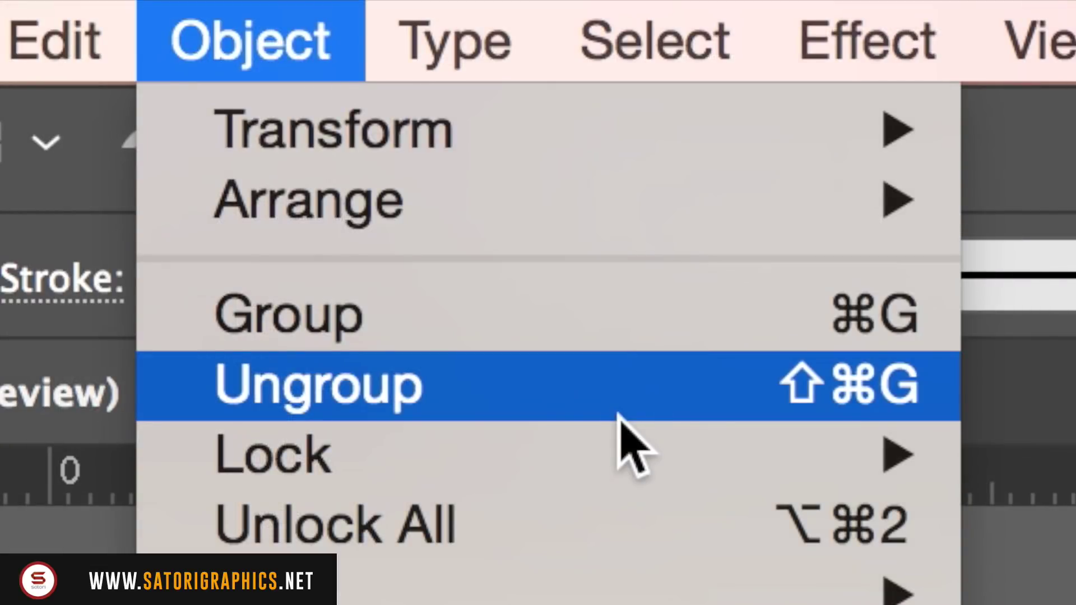
{"action": "left_click", "coordinate": [620, 416]}
{"action": "left_click", "coordinate": [185, 236]}
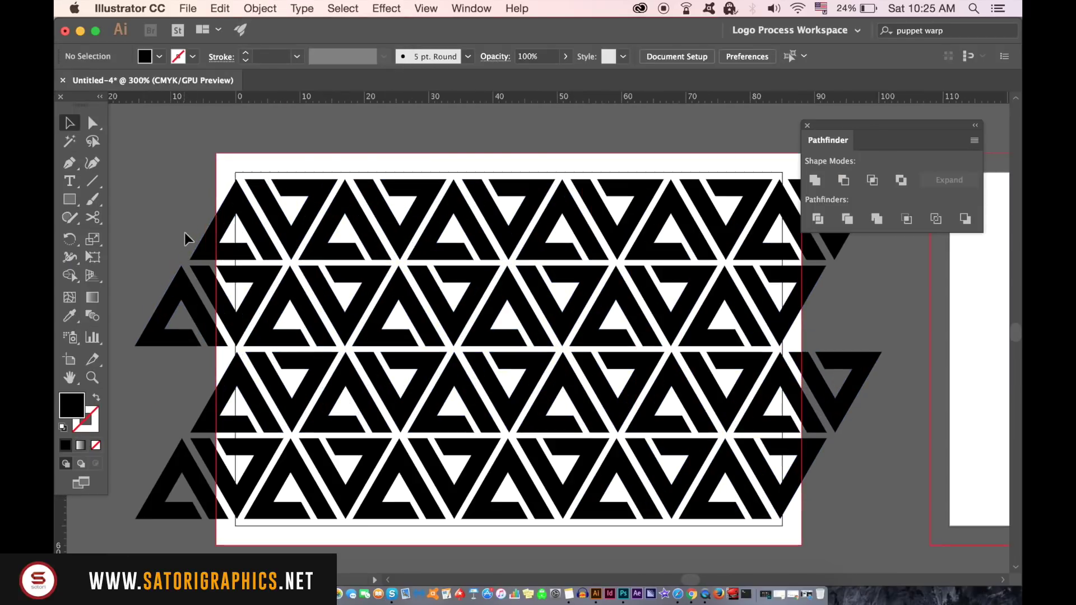
Step: Draw a tall rectangle along the card's left edge and cut the first overhanging triangle with Minus Front
{"action": "left_click_drag", "start_coordinate": [185, 234], "coordinate": [244, 236]}
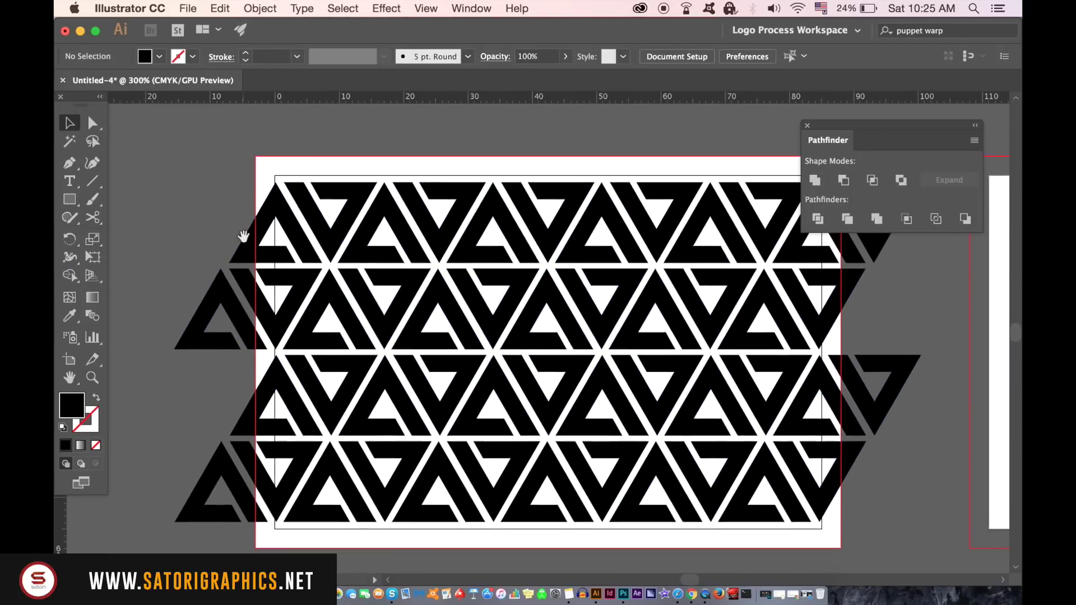
{"action": "left_click", "coordinate": [70, 200]}
{"action": "left_click_drag", "start_coordinate": [225, 355], "coordinate": [281, 561]}
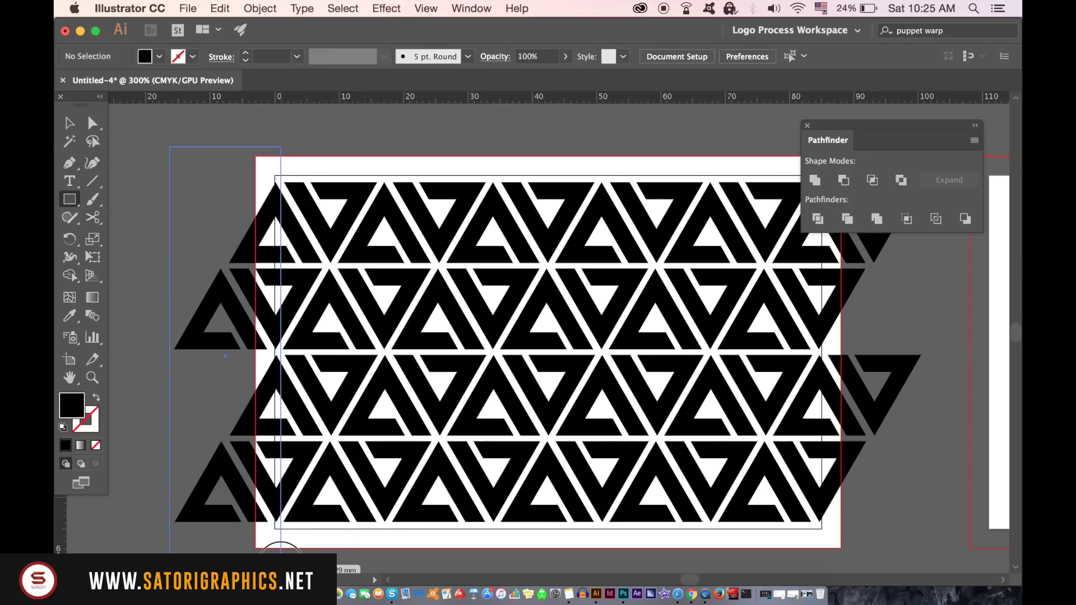
{"action": "left_click_drag", "start_coordinate": [281, 561], "coordinate": [281, 560]}
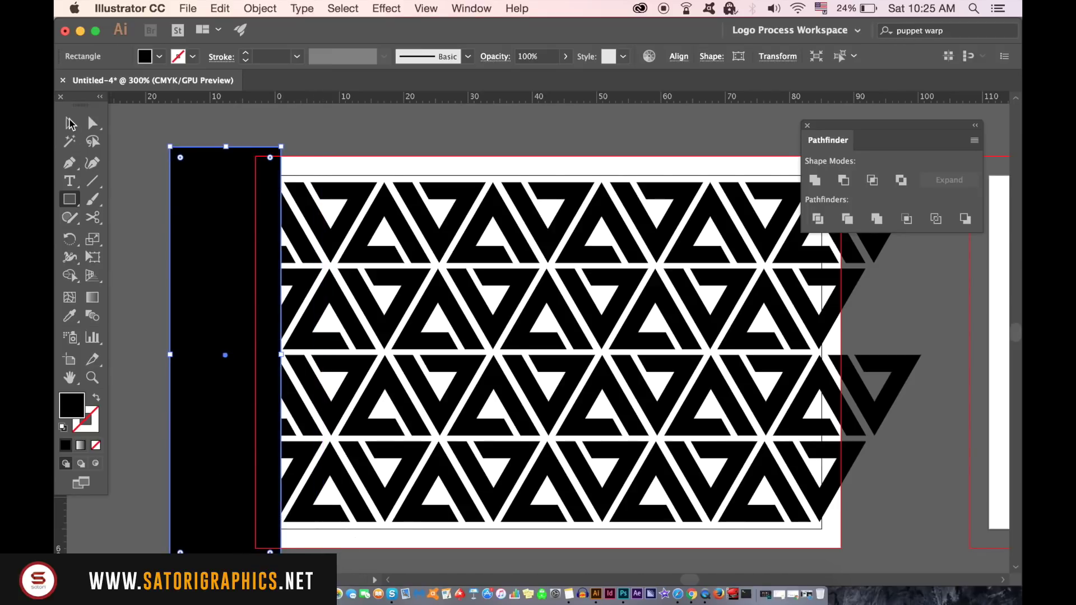
{"action": "left_click", "coordinate": [70, 123]}
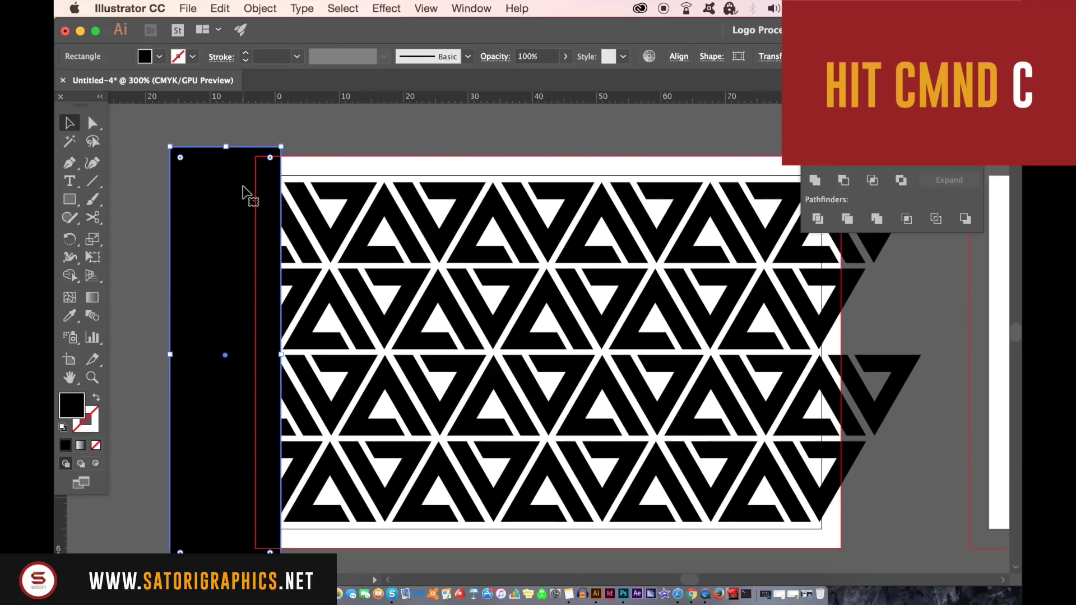
{"action": "left_click", "coordinate": [303, 242], "text": "shift"}
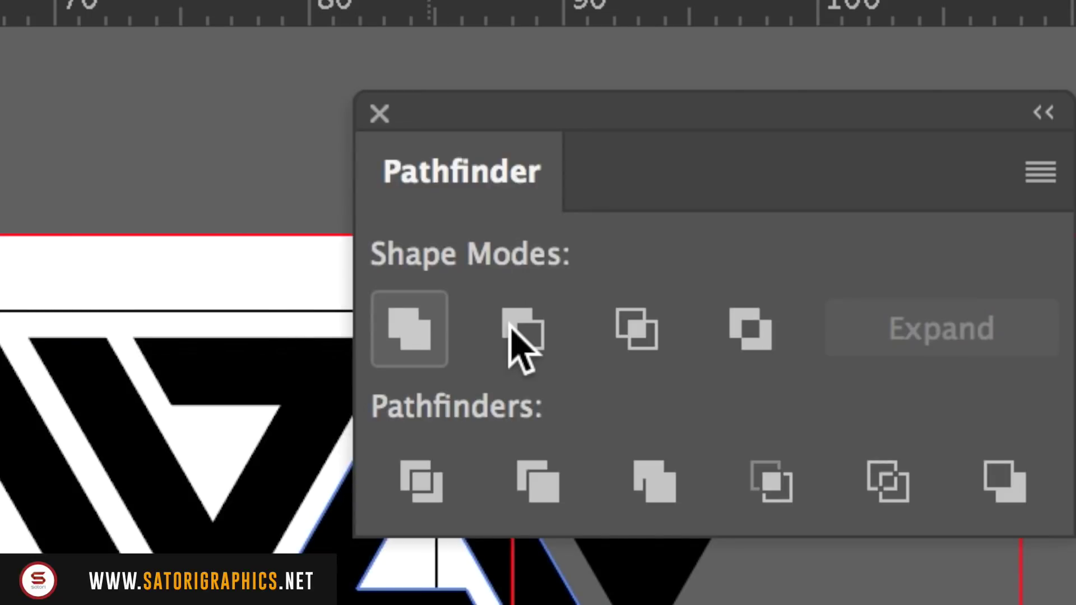
{"action": "left_click", "coordinate": [511, 332]}
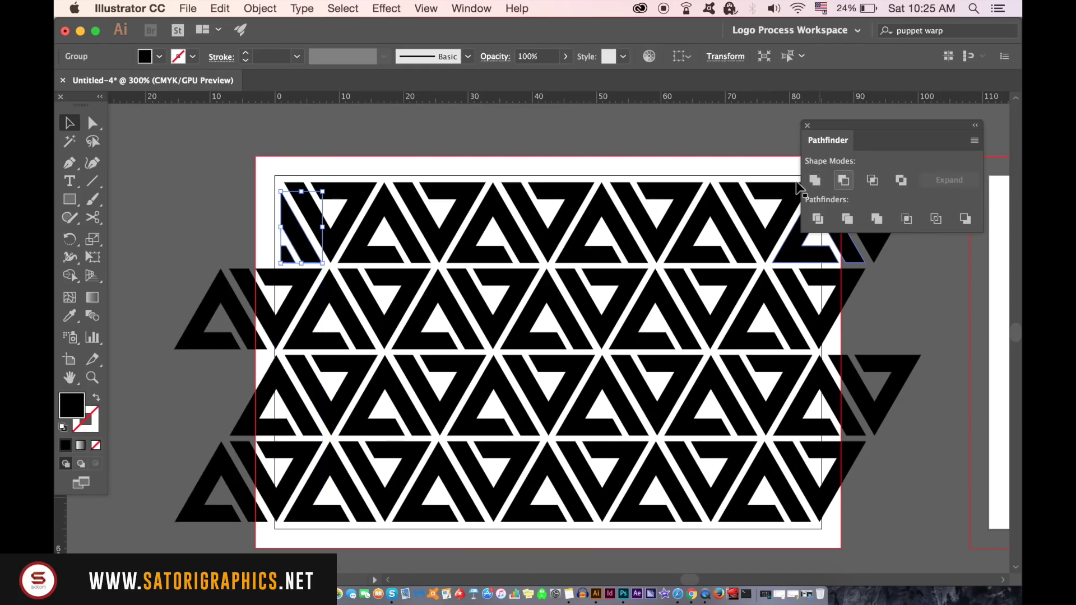
Step: Paste the trimming rectangle in place again and cut the next overhanging triangles flush
{"action": "left_click", "coordinate": [463, 154]}
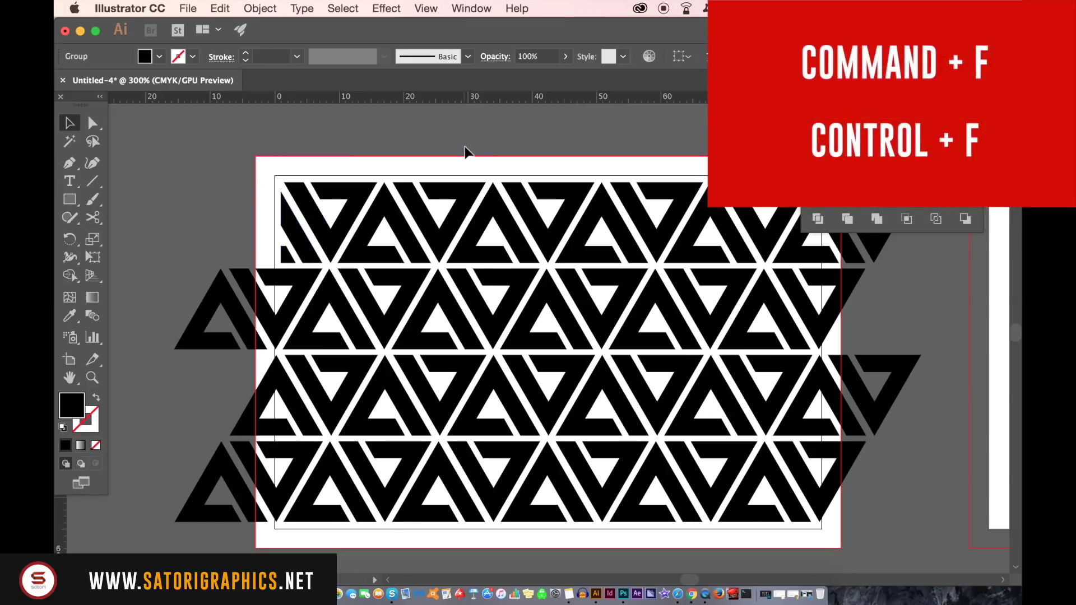
{"action": "key", "text": "super+f"}
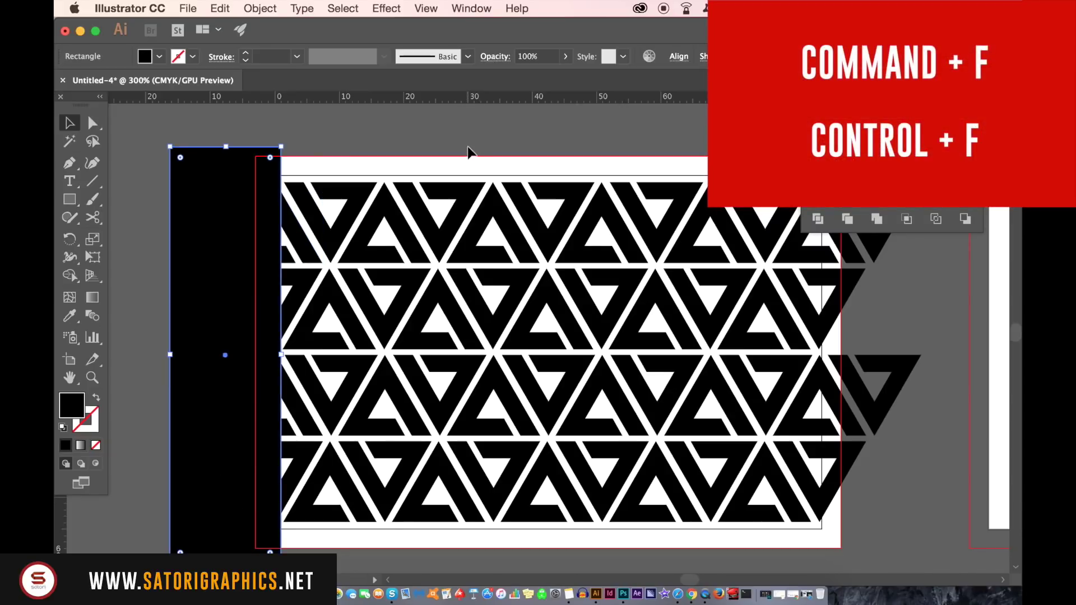
{"action": "left_click", "coordinate": [302, 283], "text": "shift"}
{"action": "left_click", "coordinate": [844, 180]}
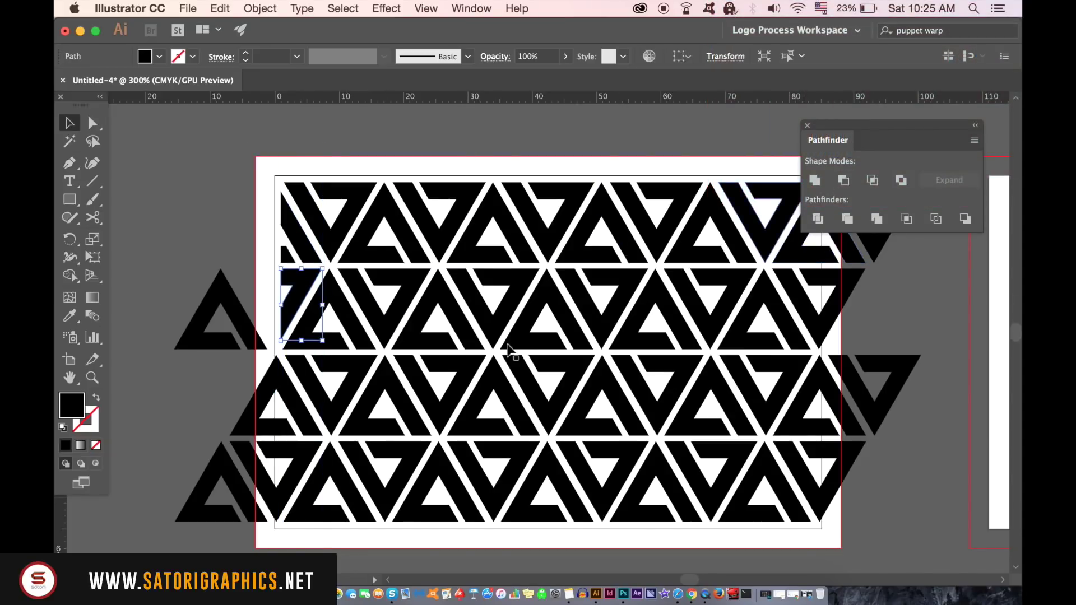
{"action": "left_click", "coordinate": [221, 217]}
{"action": "key", "text": "super+f"}
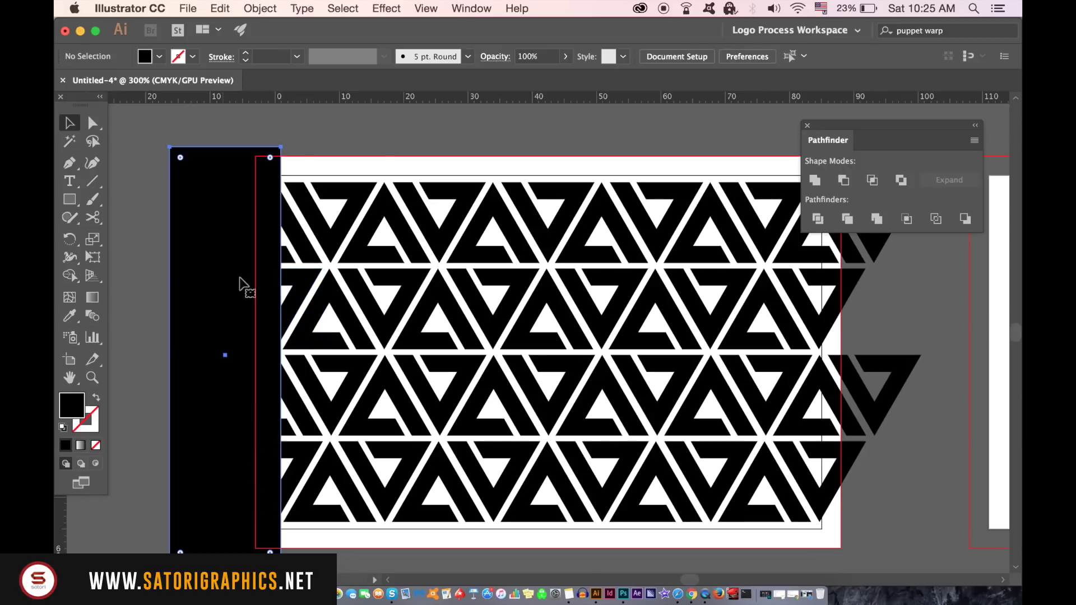
{"action": "left_click", "coordinate": [283, 395], "text": "shift"}
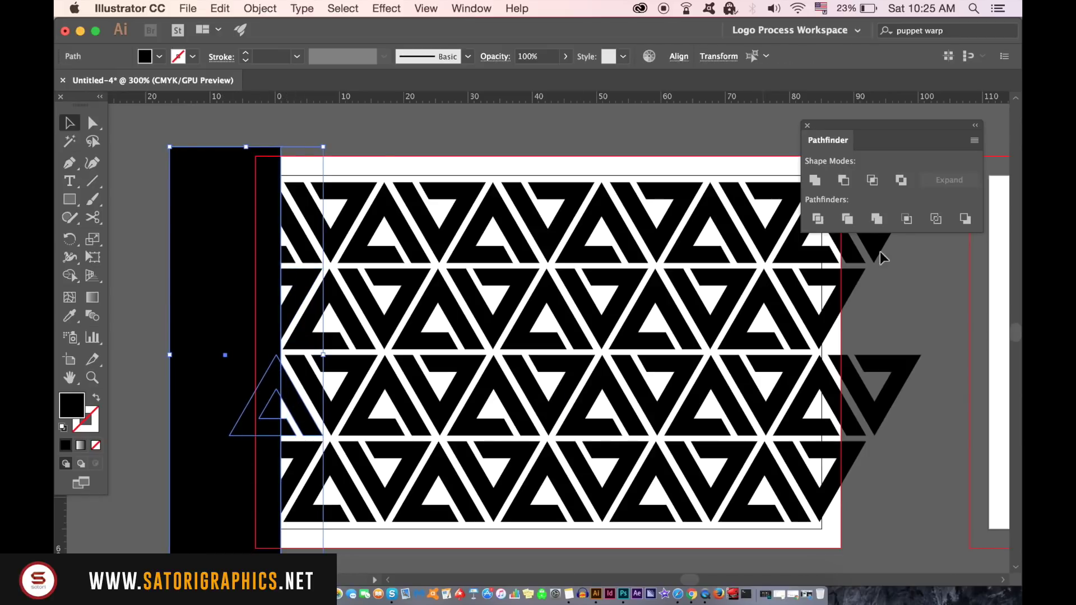
{"action": "left_click", "coordinate": [843, 180]}
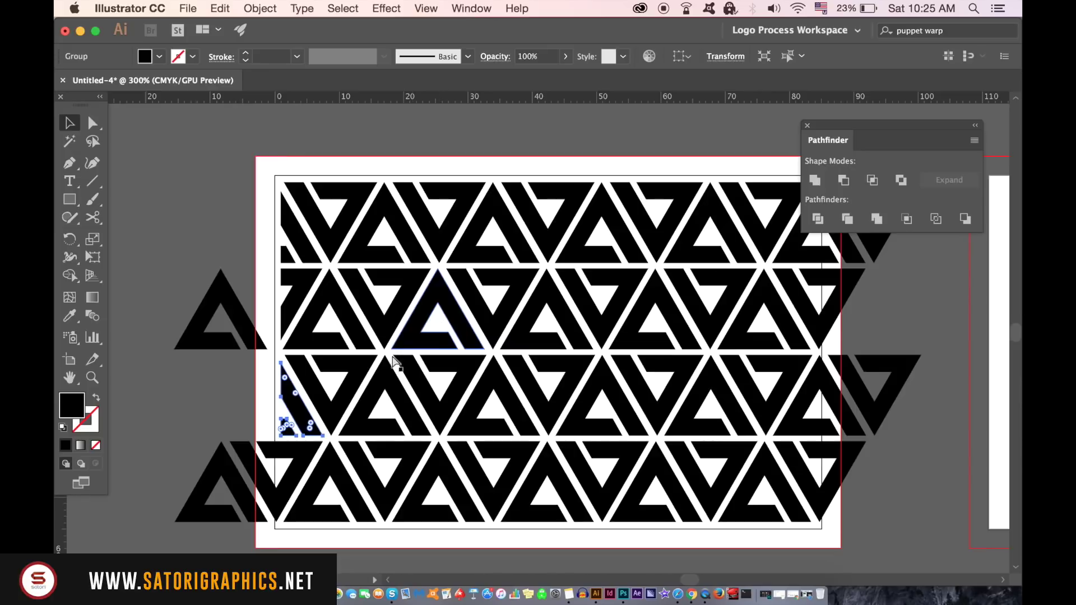
Step: Trim the bottom-left overhanging triangle the same way, then zoom out to both cards
{"action": "key", "text": "super+f"}
{"action": "left_click", "coordinate": [306, 468], "text": "shift"}
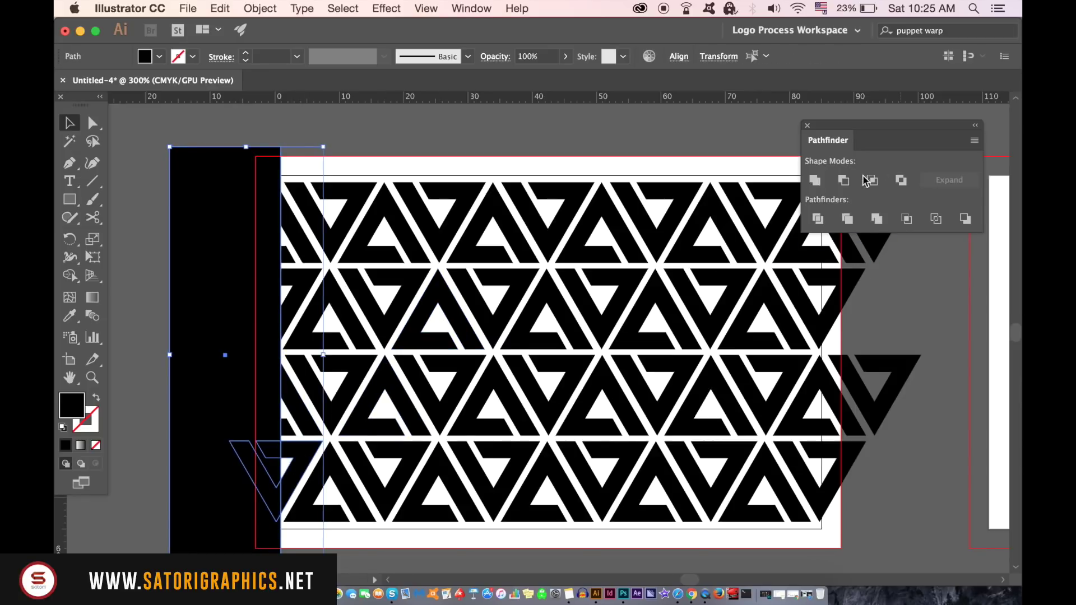
{"action": "left_click", "coordinate": [843, 180]}
{"action": "left_click", "coordinate": [491, 135]}
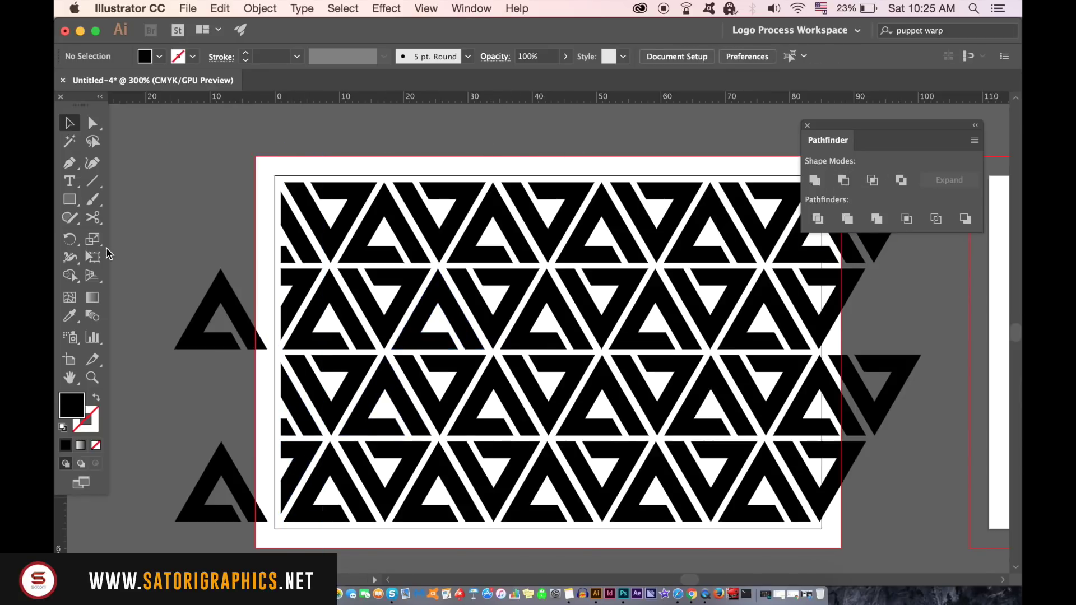
{"action": "key", "text": "super+minus"}
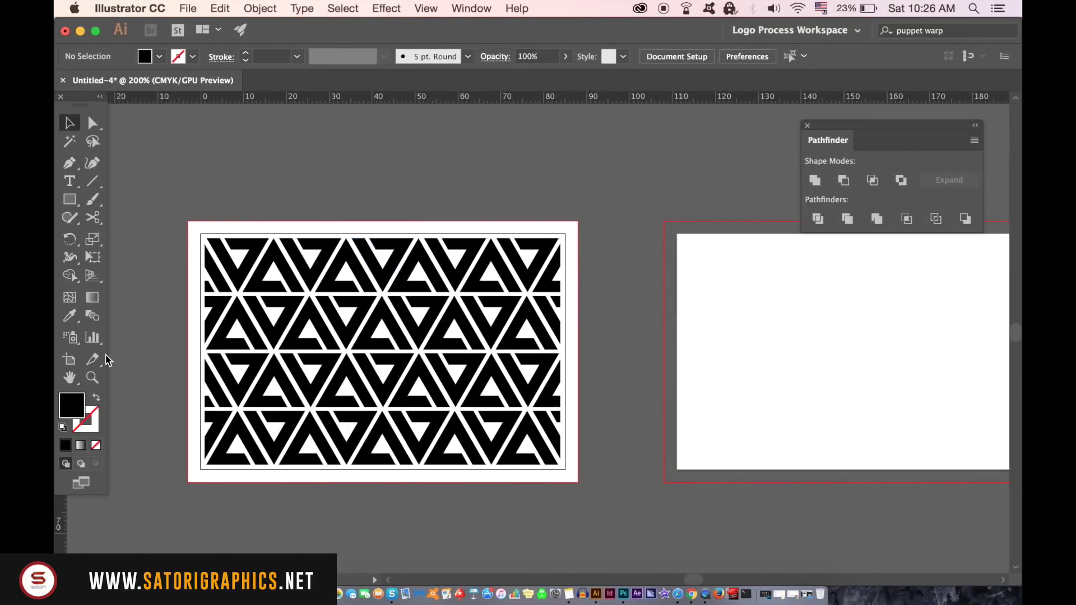
Step: Ungroup a pattern row and copy one triangle above the card
{"action": "left_click", "coordinate": [292, 255]}
{"action": "left_click", "coordinate": [260, 8]}
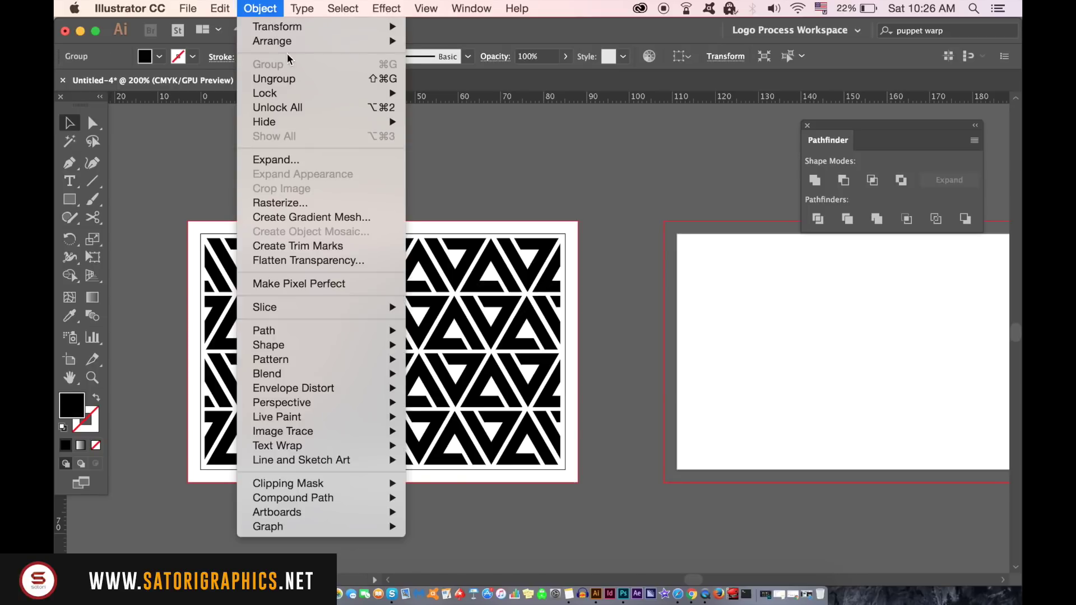
{"action": "left_click", "coordinate": [295, 79]}
{"action": "left_click", "coordinate": [247, 129]}
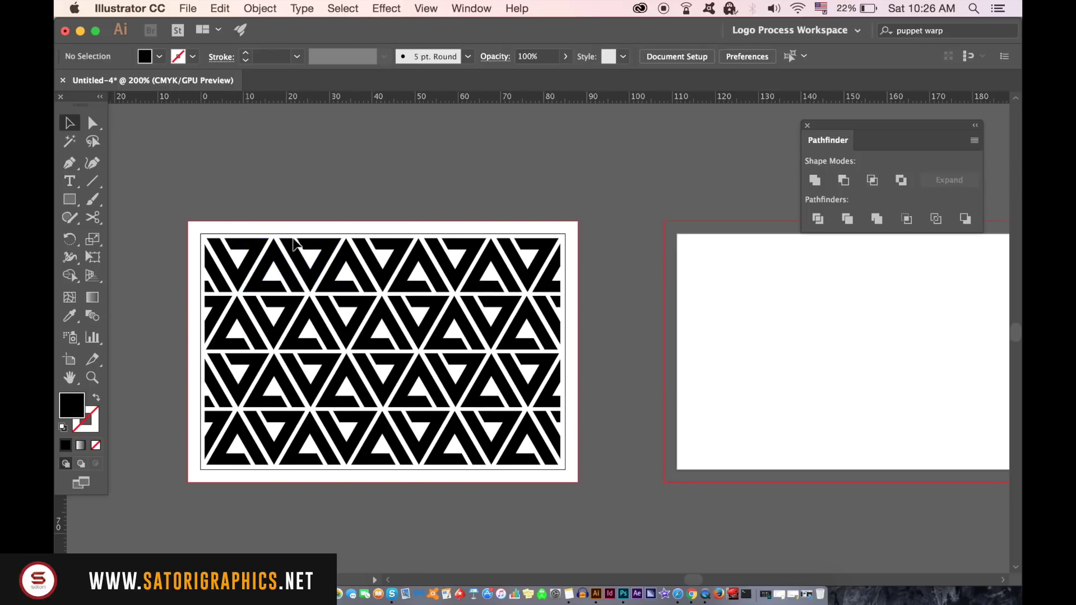
{"action": "left_click", "coordinate": [323, 249]}
{"action": "left_click_drag", "start_coordinate": [325, 251], "coordinate": [614, 154]}
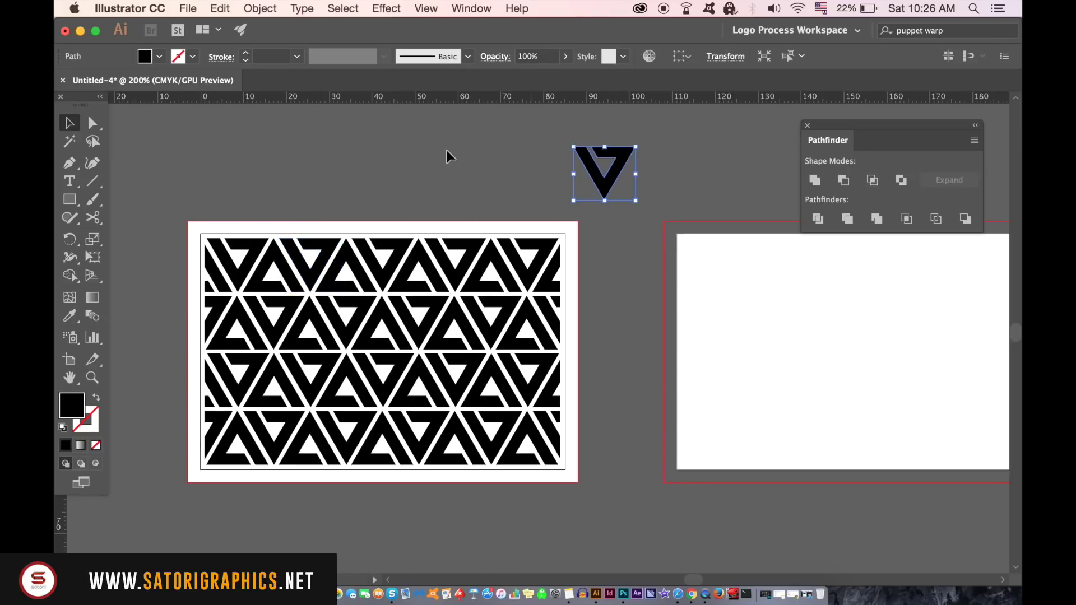
{"action": "left_click", "coordinate": [166, 288]}
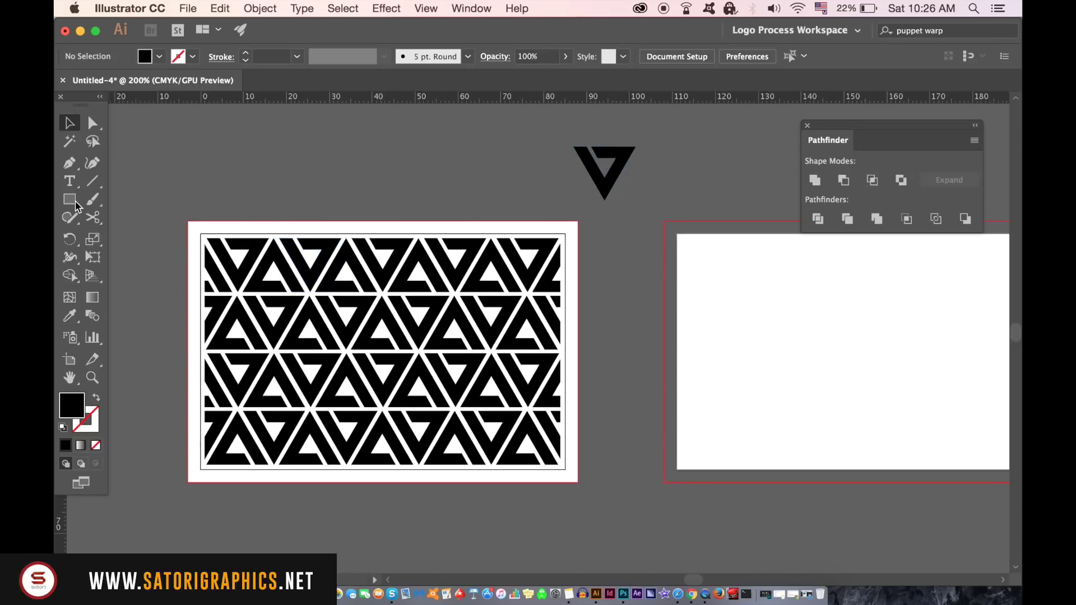
Step: Draw a circle at the centre of the pattern and fill it gold
{"action": "left_click_drag", "start_coordinate": [77, 207], "coordinate": [158, 234]}
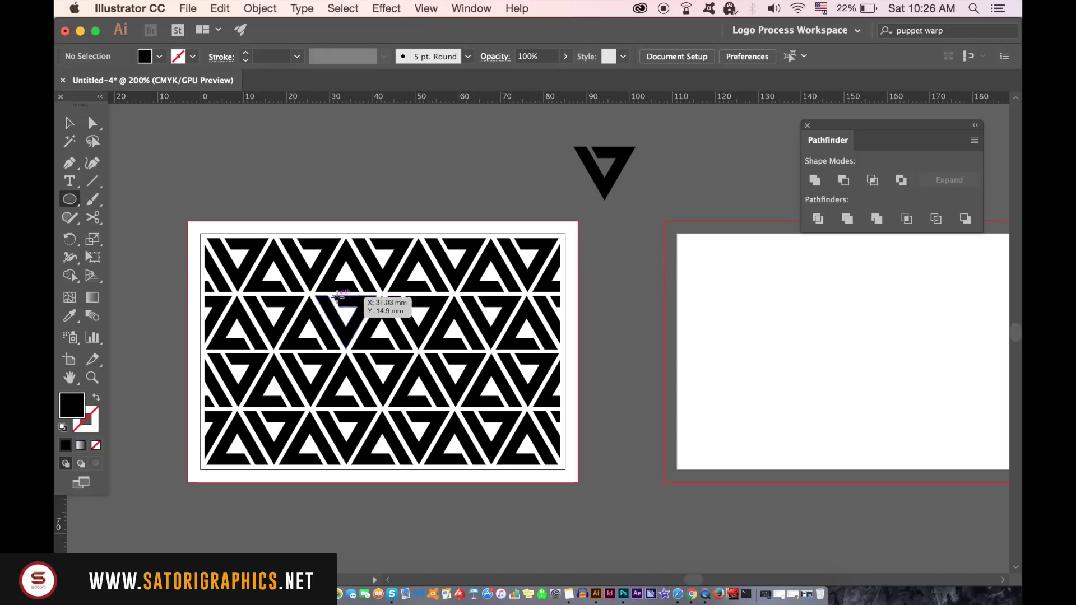
{"action": "mouse_move", "coordinate": [305, 121]}
{"action": "left_mouse_down"}
{"action": "mouse_move", "coordinate": [396, 177]}
{"action": "mouse_move", "coordinate": [398, 213]}
{"action": "left_mouse_up"}
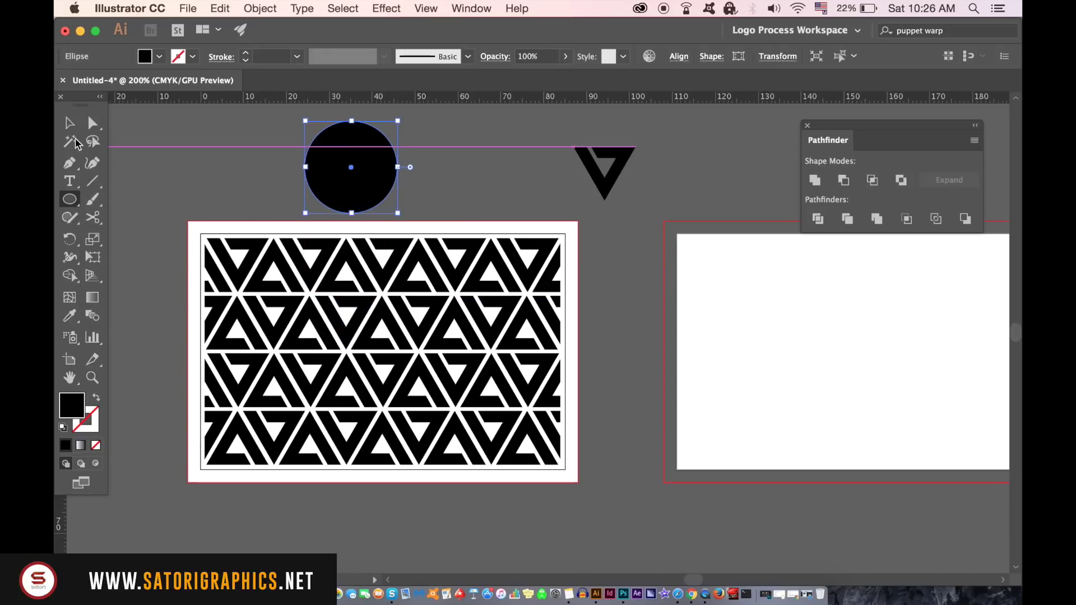
{"action": "left_click", "coordinate": [70, 123]}
{"action": "left_click_drag", "start_coordinate": [332, 187], "coordinate": [393, 374]}
{"action": "double_click", "coordinate": [78, 405]}
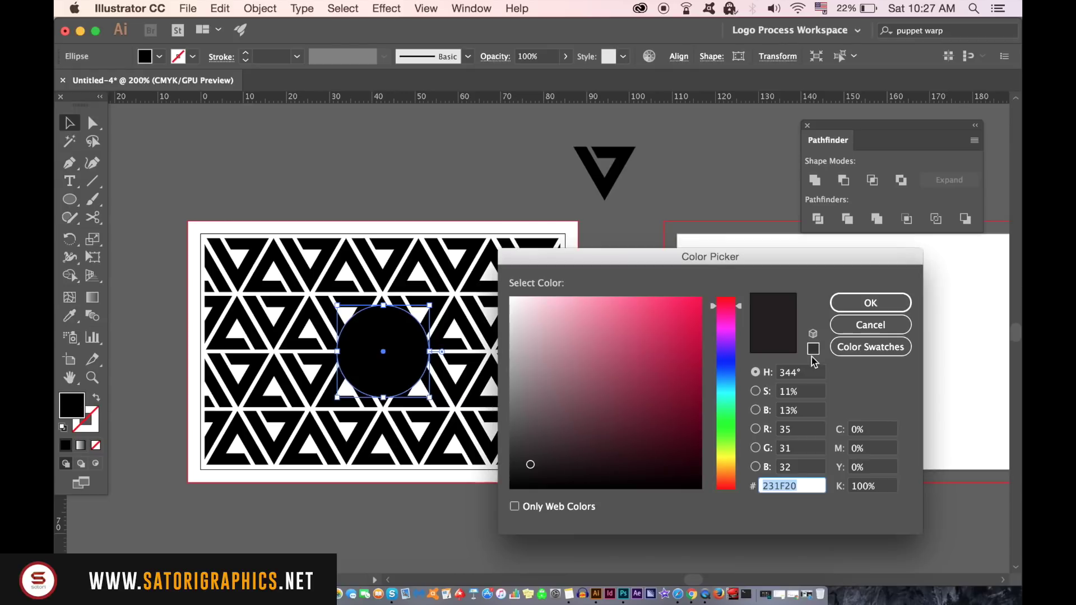
{"action": "left_click_drag", "start_coordinate": [726, 468], "coordinate": [728, 465]}
{"action": "left_click", "coordinate": [698, 303]}
{"action": "left_click", "coordinate": [734, 463]}
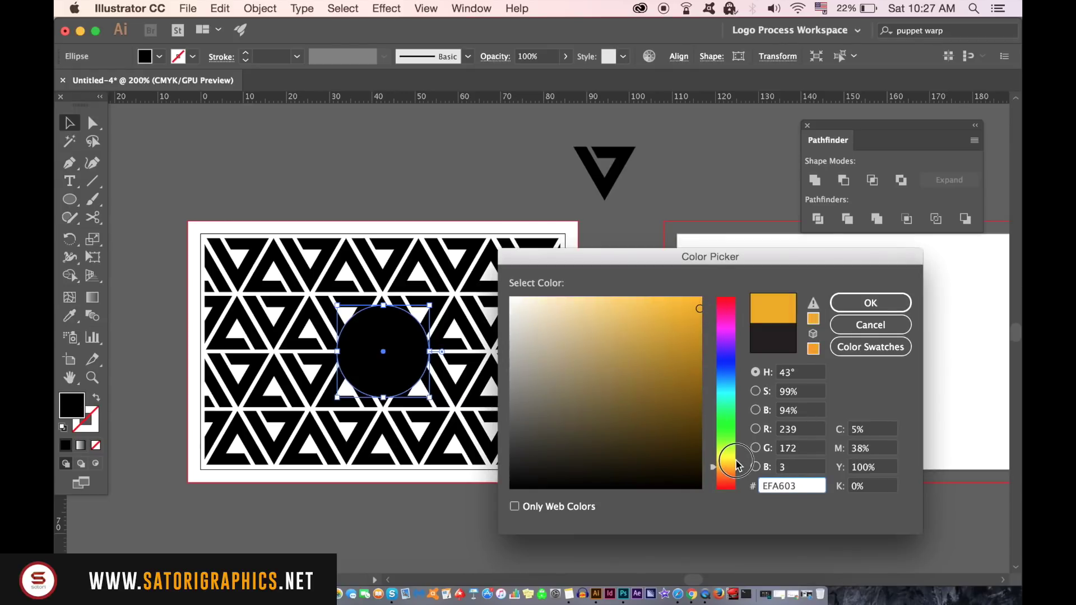
{"action": "mouse_move", "coordinate": [702, 314]}
{"action": "left_mouse_down"}
{"action": "mouse_move", "coordinate": [721, 319]}
{"action": "mouse_move", "coordinate": [719, 337]}
{"action": "left_mouse_up"}
{"action": "left_click", "coordinate": [871, 306]}
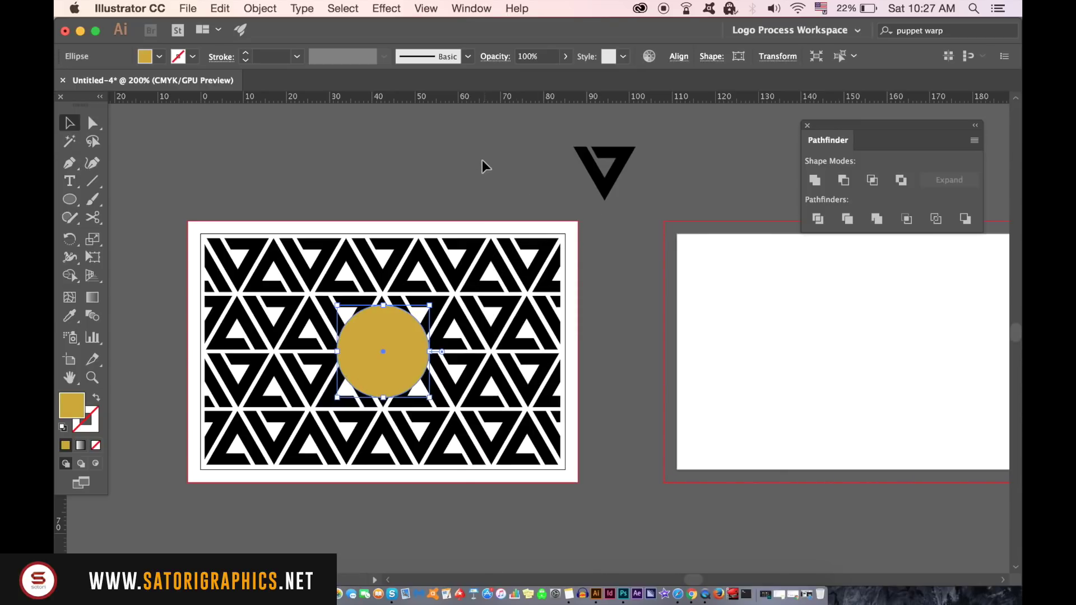
{"action": "left_click", "coordinate": [481, 160]}
{"action": "left_click", "coordinate": [378, 337]}
{"action": "key", "text": "super+minus"}
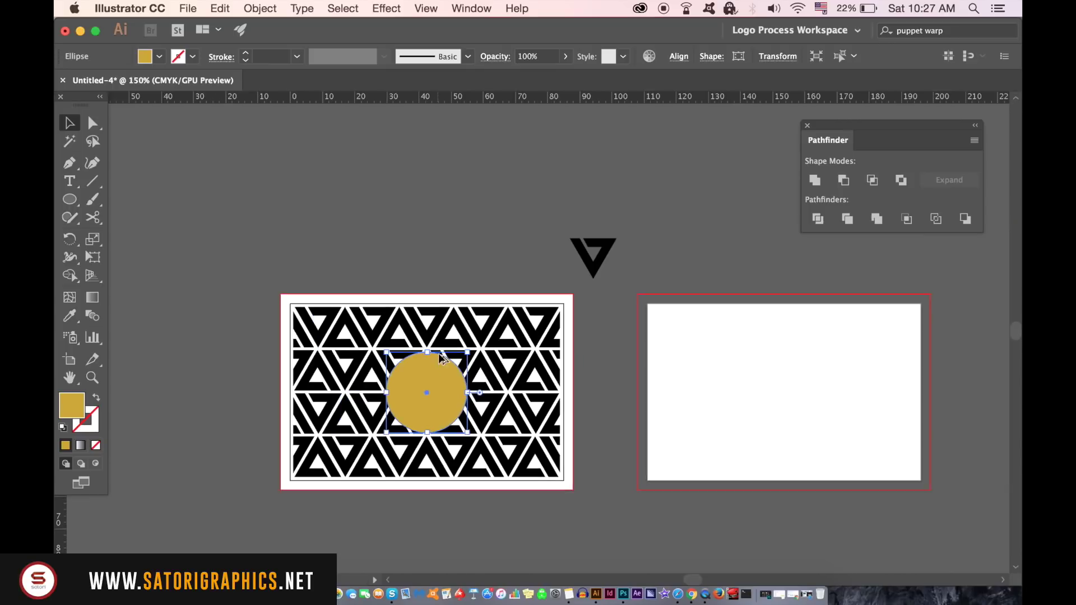
Step: Make the copied triangle white, centre it on the gold circle and bring it to front
{"action": "left_click", "coordinate": [479, 212]}
{"action": "scroll", "coordinate": [484, 211], "scroll_direction": "down", "scroll_amount": 3}
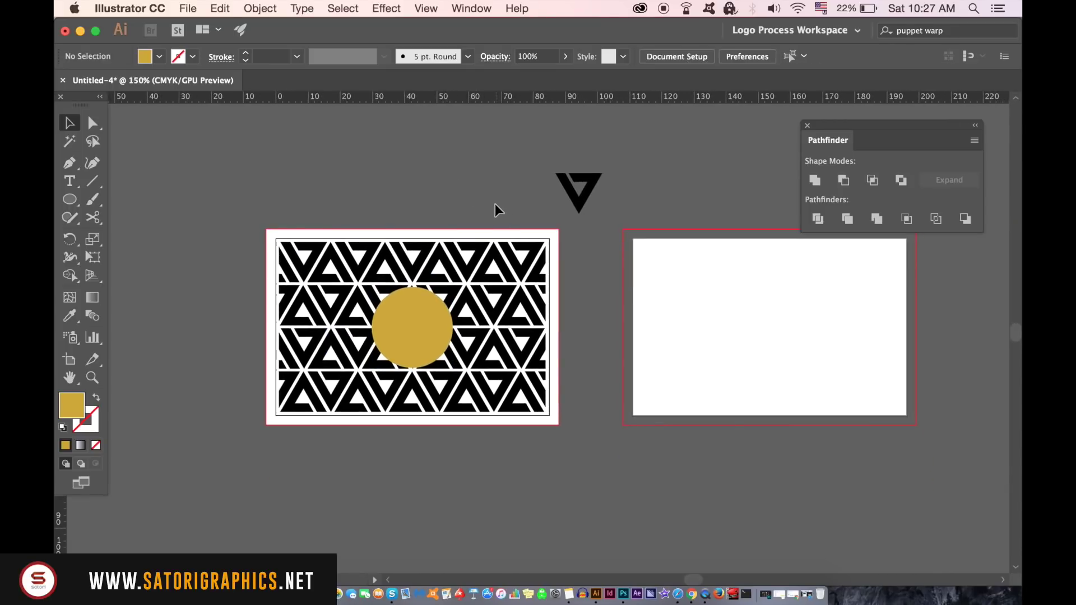
{"action": "left_click", "coordinate": [578, 204]}
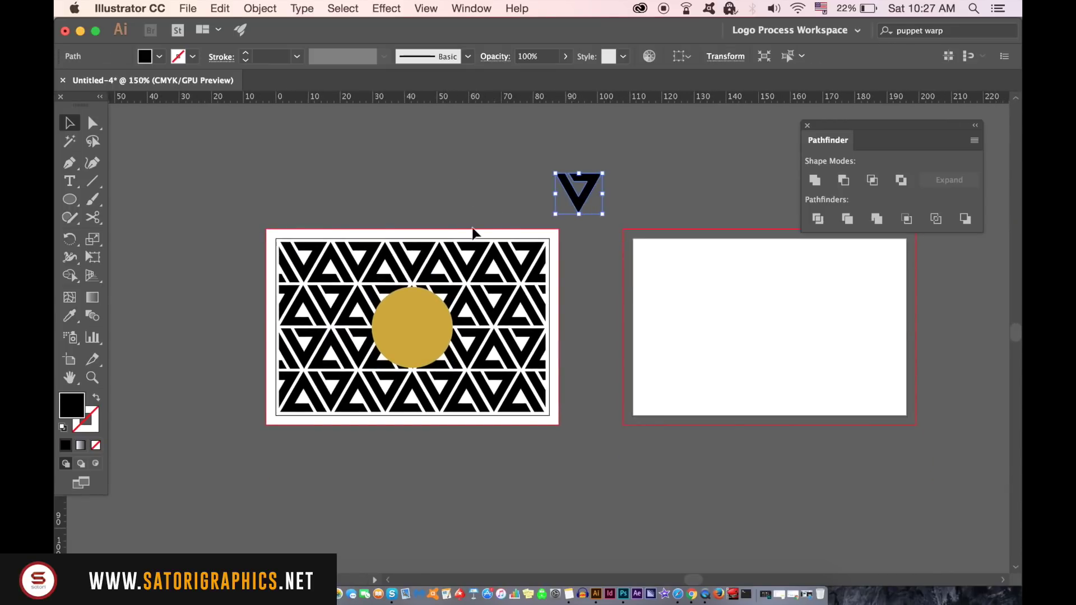
{"action": "left_click", "coordinate": [72, 321]}
{"action": "left_click", "coordinate": [697, 288]}
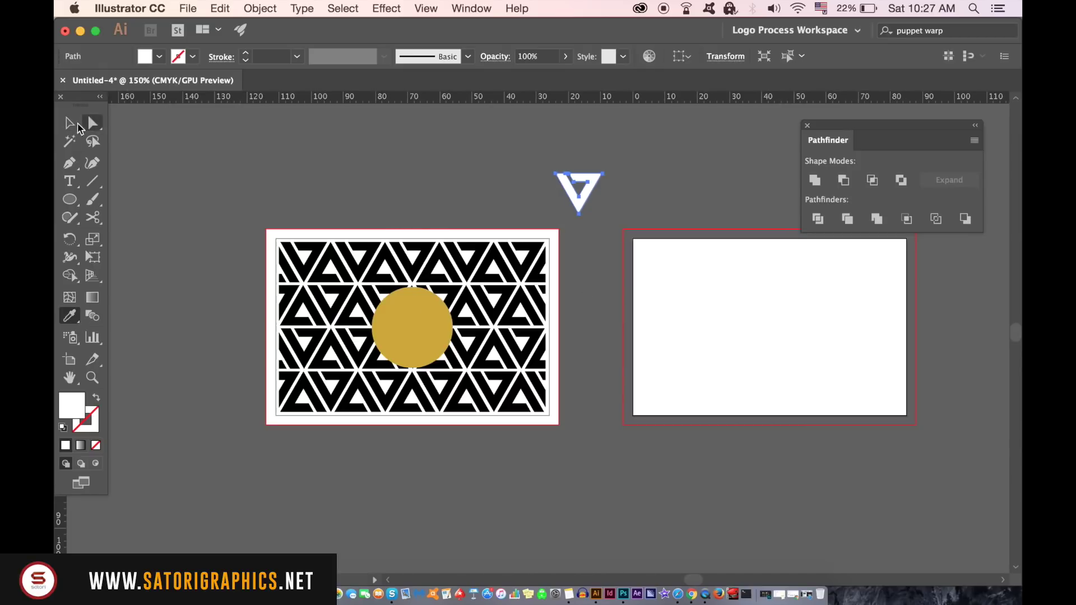
{"action": "key", "text": "v"}
{"action": "left_click_drag", "start_coordinate": [583, 200], "coordinate": [408, 332]}
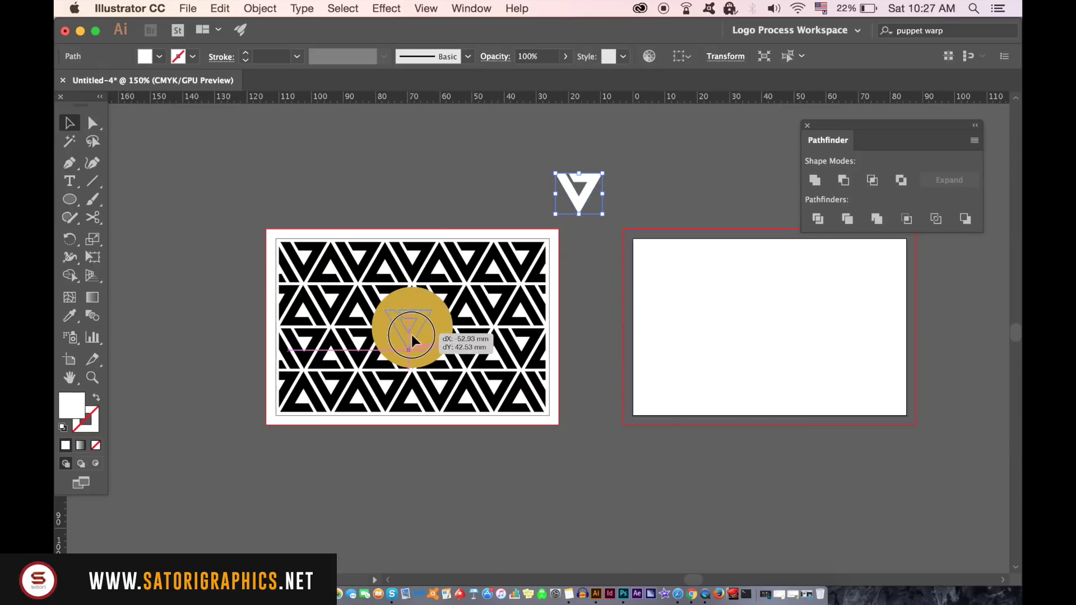
{"action": "left_click_drag", "start_coordinate": [412, 341], "coordinate": [414, 342]}
{"action": "left_click", "coordinate": [276, 7]}
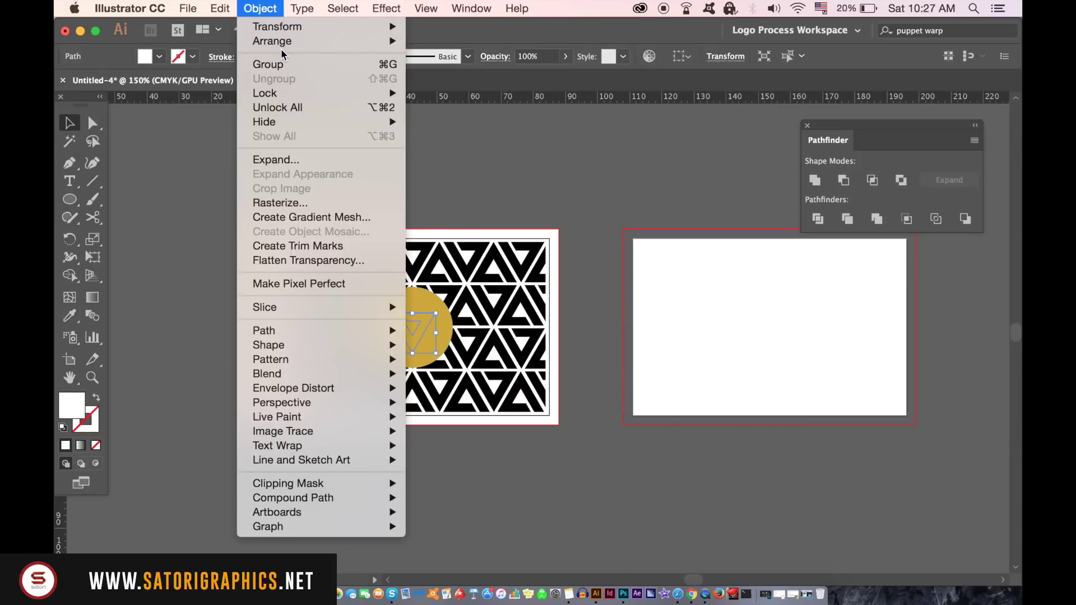
{"action": "mouse_move", "coordinate": [283, 42]}
{"action": "left_click", "coordinate": [429, 42]}
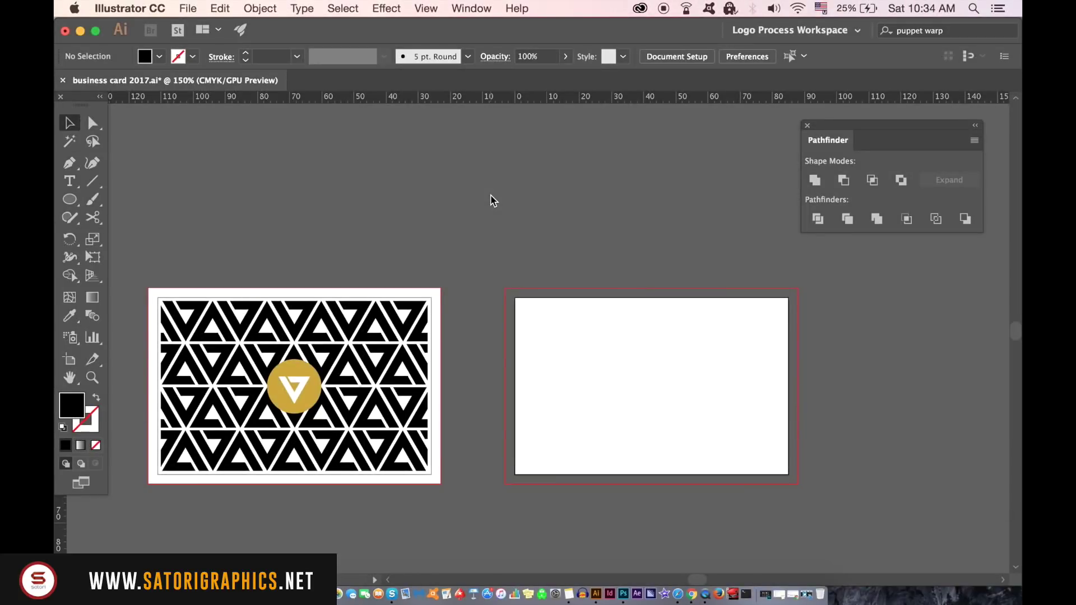
Step: Draw a white rectangle over the back card's bleed and lock it
{"action": "left_click", "coordinate": [71, 318]}
{"action": "left_click", "coordinate": [644, 391]}
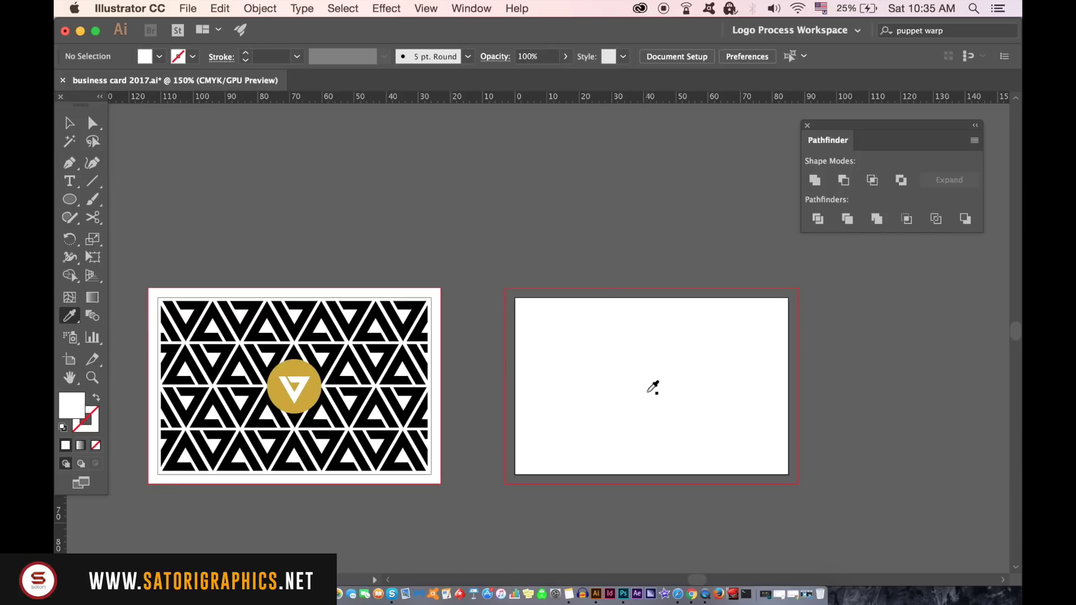
{"action": "left_click_drag", "start_coordinate": [79, 206], "coordinate": [194, 199]}
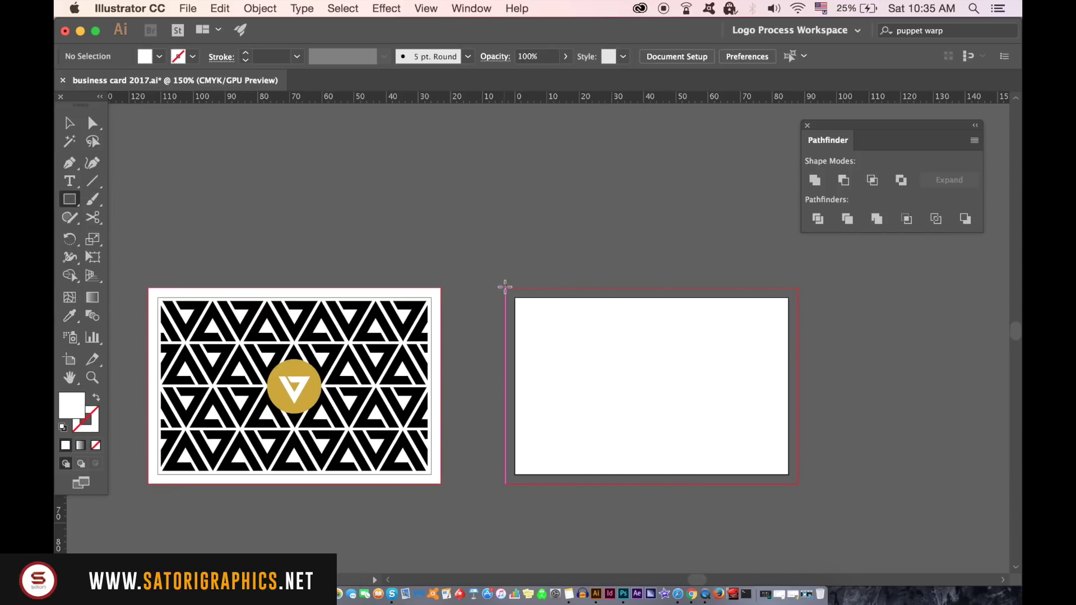
{"action": "mouse_move", "coordinate": [506, 288]}
{"action": "left_mouse_down"}
{"action": "mouse_move", "coordinate": [764, 480]}
{"action": "mouse_move", "coordinate": [799, 484]}
{"action": "left_mouse_up"}
{"action": "left_click", "coordinate": [260, 9]}
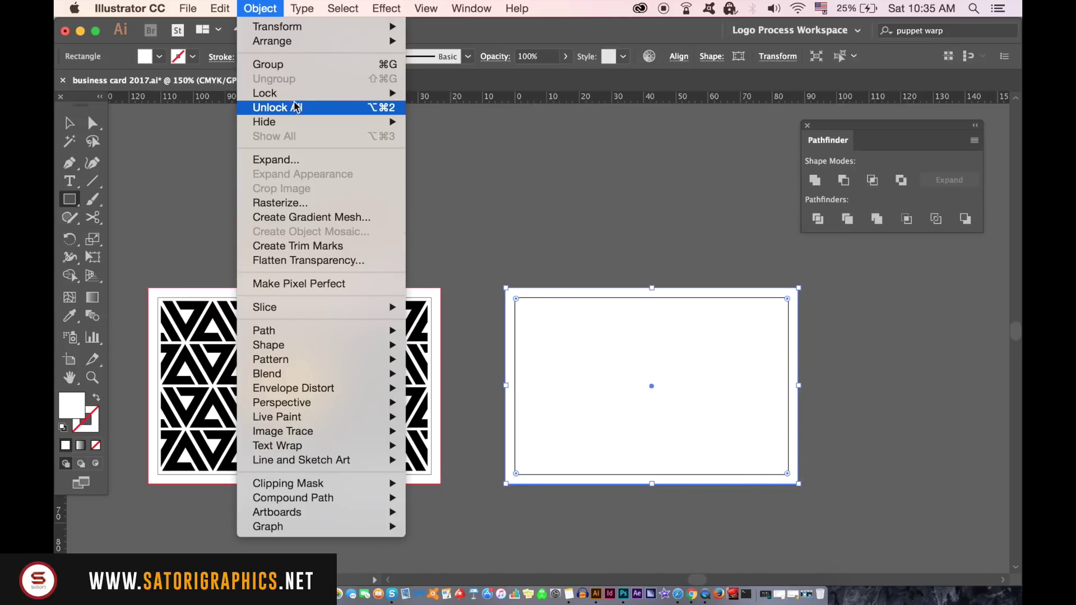
{"action": "mouse_move", "coordinate": [309, 94]}
{"action": "left_click", "coordinate": [446, 93]}
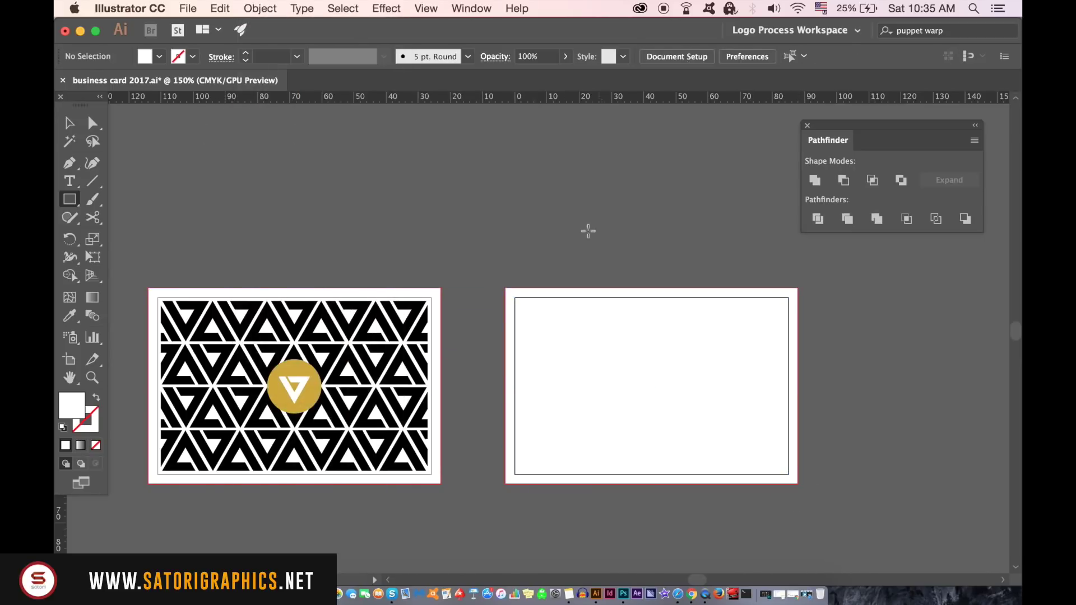
{"action": "left_click_drag", "start_coordinate": [573, 245], "coordinate": [420, 244]}
Step: Ungroup the top pattern row and drag a copy of one triangle onto the back card
{"action": "left_click", "coordinate": [68, 124]}
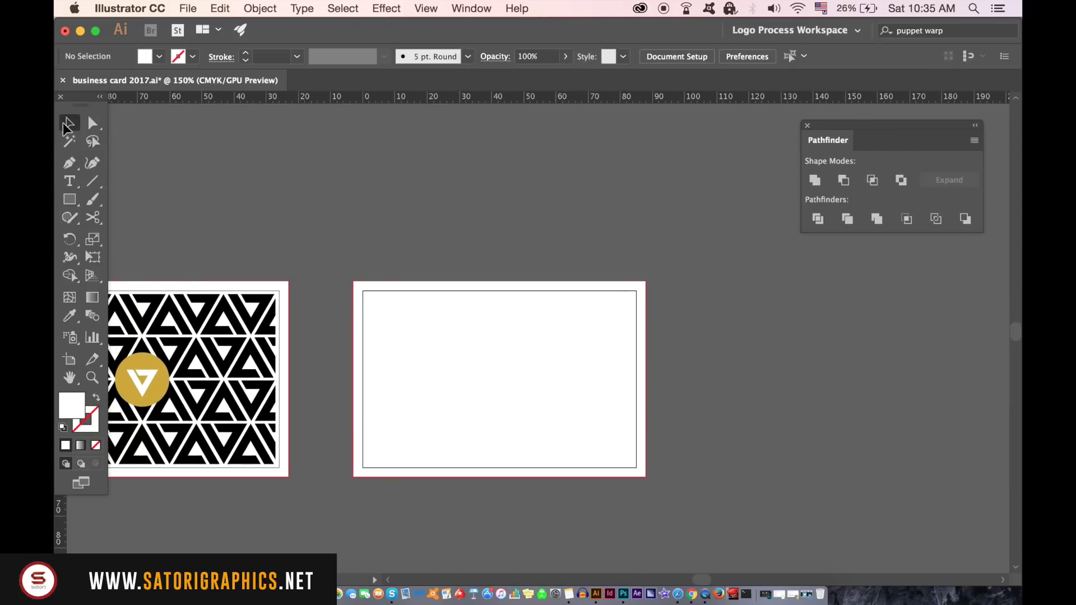
{"action": "left_click", "coordinate": [216, 297]}
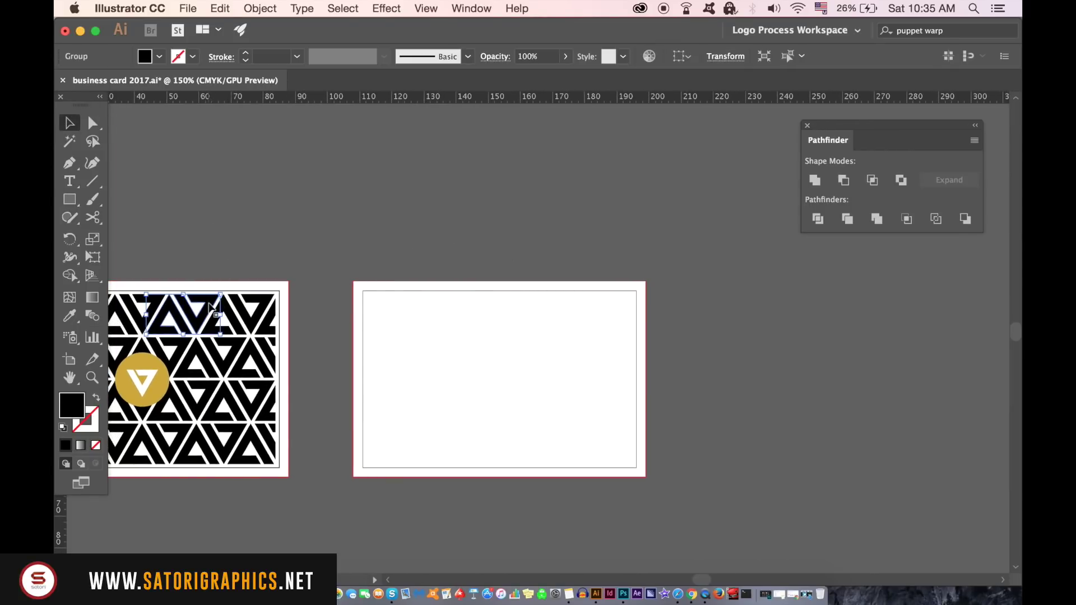
{"action": "left_click", "coordinate": [262, 9]}
{"action": "left_click", "coordinate": [274, 79]}
{"action": "left_click", "coordinate": [180, 196]}
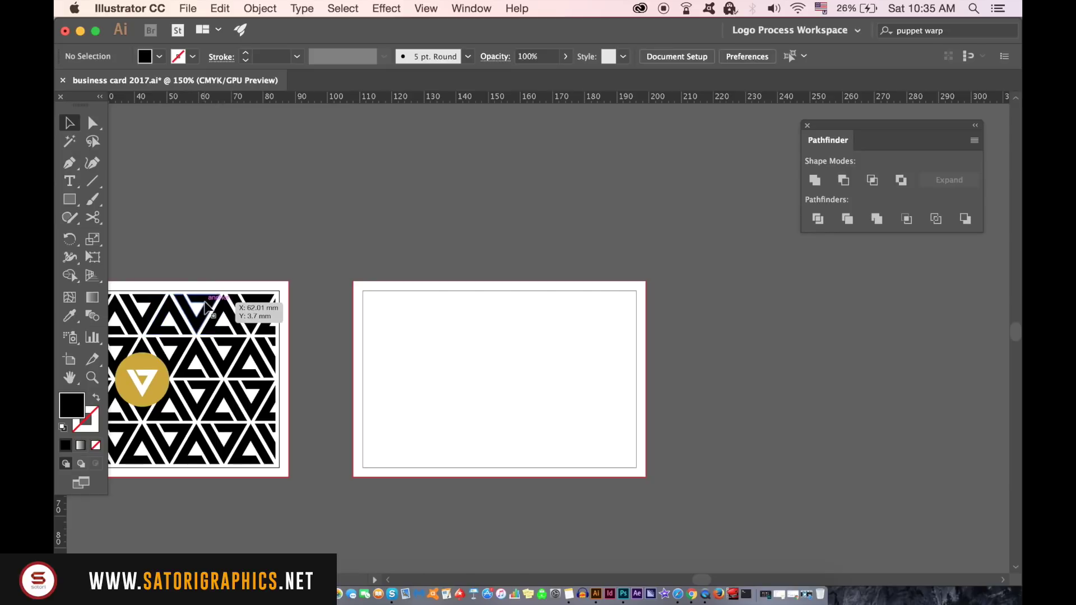
{"action": "left_click", "coordinate": [207, 309]}
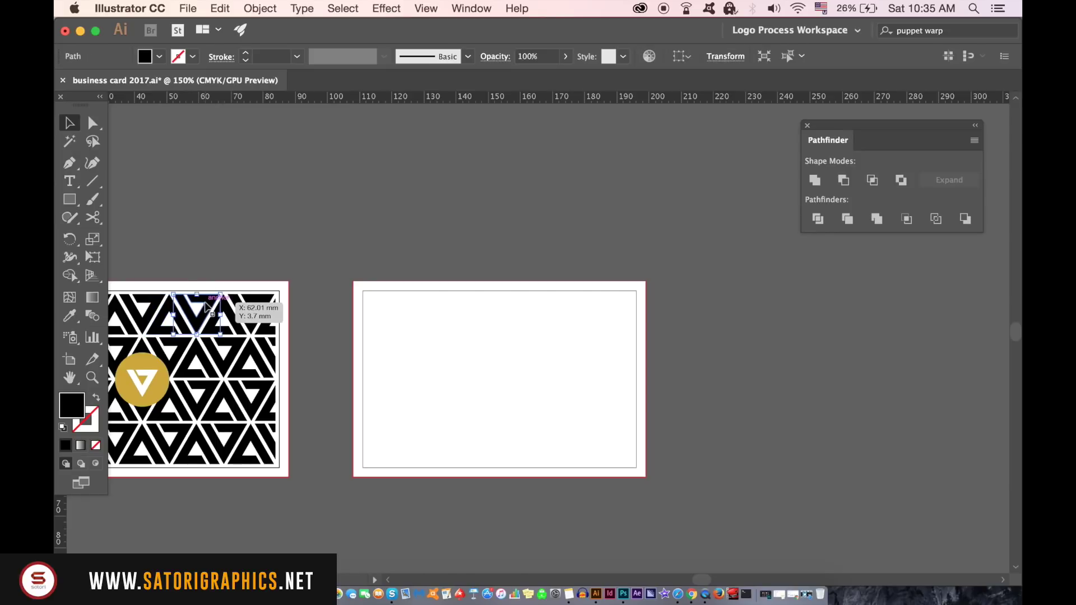
{"action": "left_click_drag", "start_coordinate": [212, 313], "coordinate": [440, 380]}
Step: Bring the triangle on the card back to the front
{"action": "key", "text": "Escape"}
{"action": "left_click", "coordinate": [498, 400]}
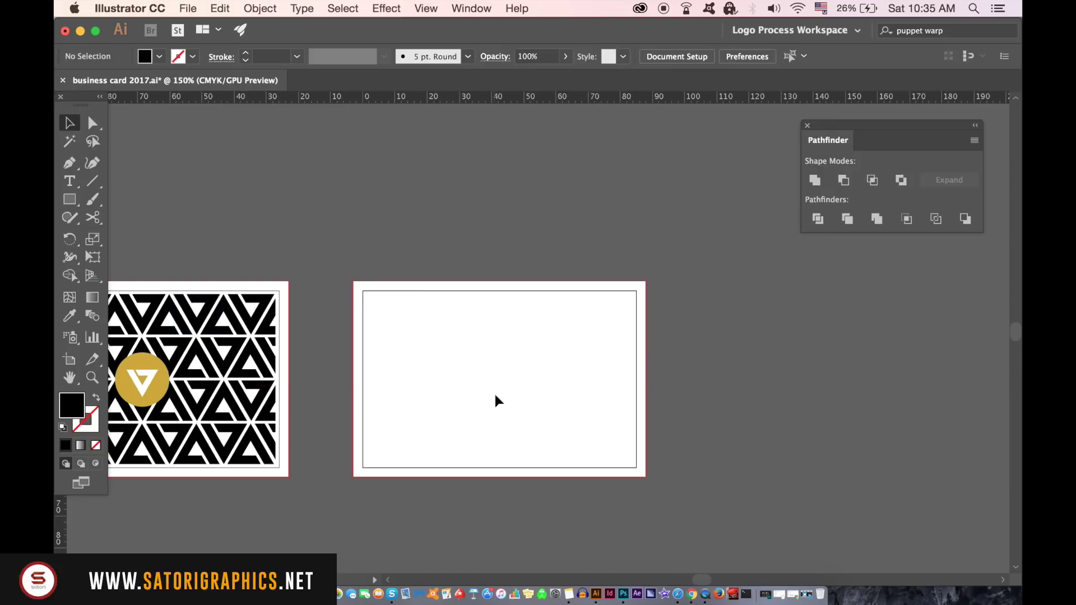
{"action": "left_click", "coordinate": [439, 388]}
{"action": "left_click", "coordinate": [260, 8]}
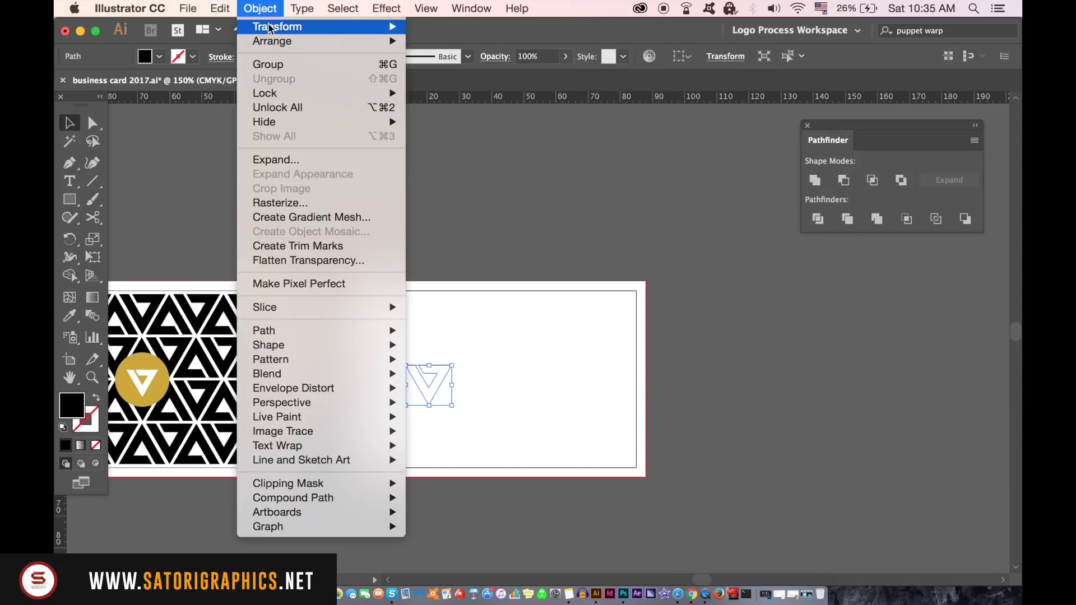
{"action": "mouse_move", "coordinate": [320, 39]}
{"action": "left_click", "coordinate": [471, 39]}
{"action": "left_click", "coordinate": [306, 175]}
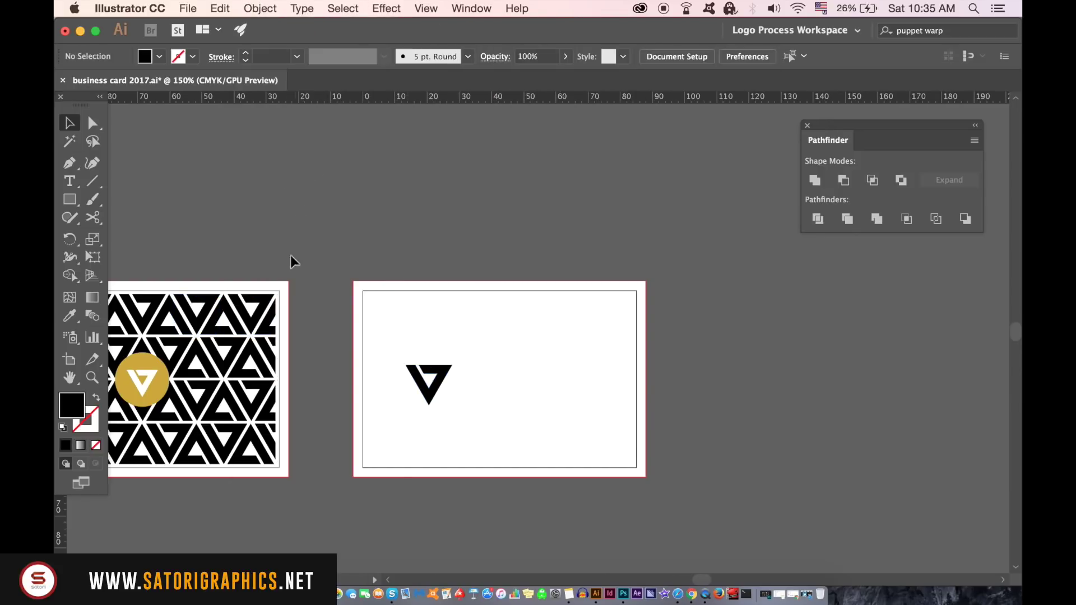
Step: Draw a black circle and place the triangle, recoloured white, on top of it
{"action": "left_click", "coordinate": [73, 202]}
{"action": "left_click_drag", "start_coordinate": [73, 201], "coordinate": [119, 235]}
{"action": "left_click_drag", "start_coordinate": [482, 320], "coordinate": [565, 386]}
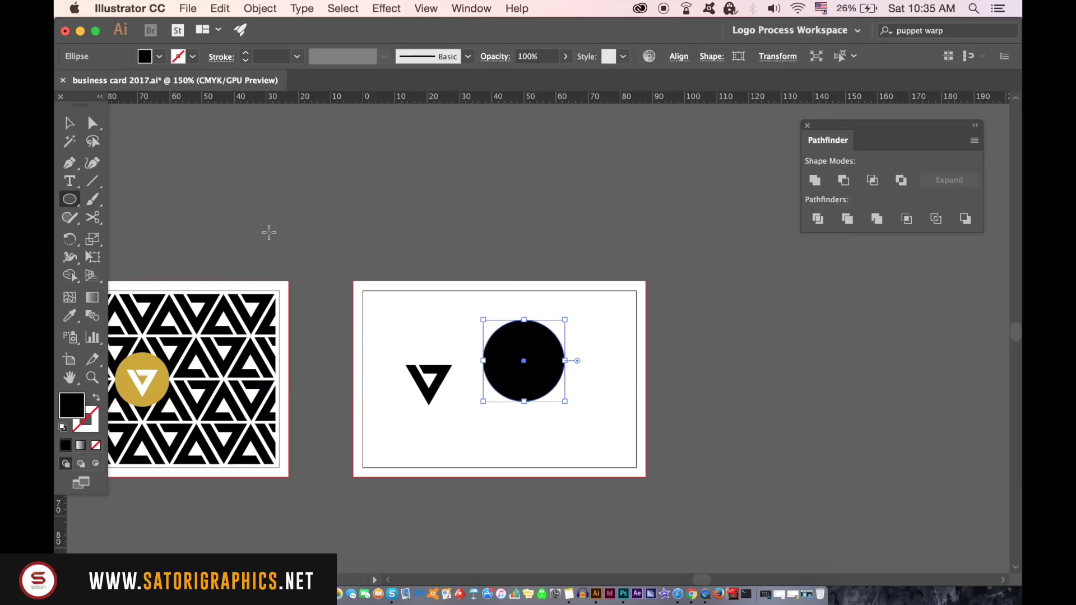
{"action": "left_click", "coordinate": [69, 123]}
{"action": "left_click", "coordinate": [428, 405]}
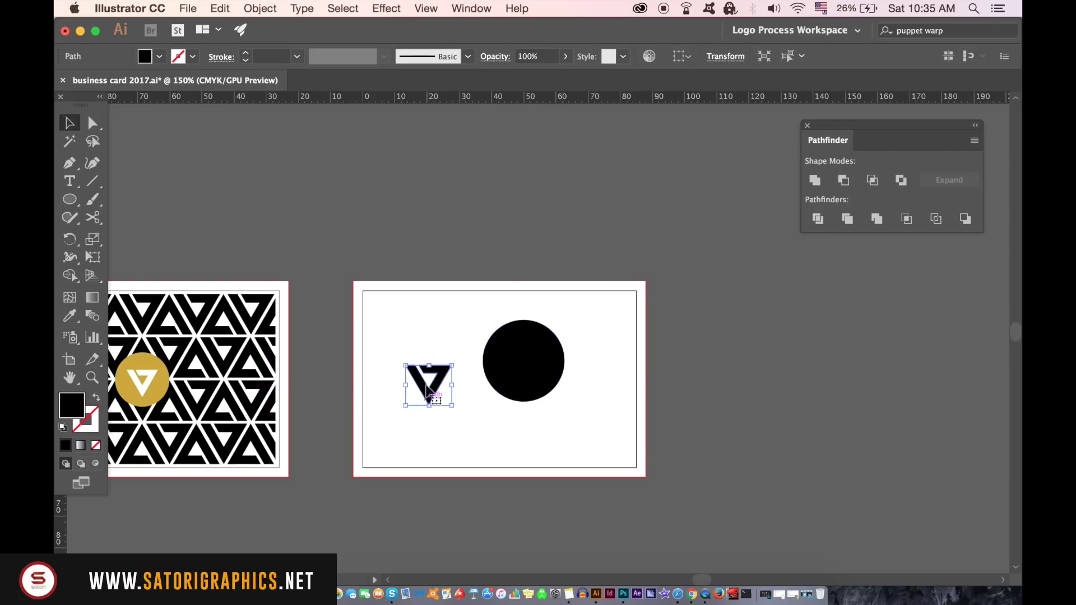
{"action": "left_click", "coordinate": [277, 8]}
{"action": "mouse_move", "coordinate": [290, 49]}
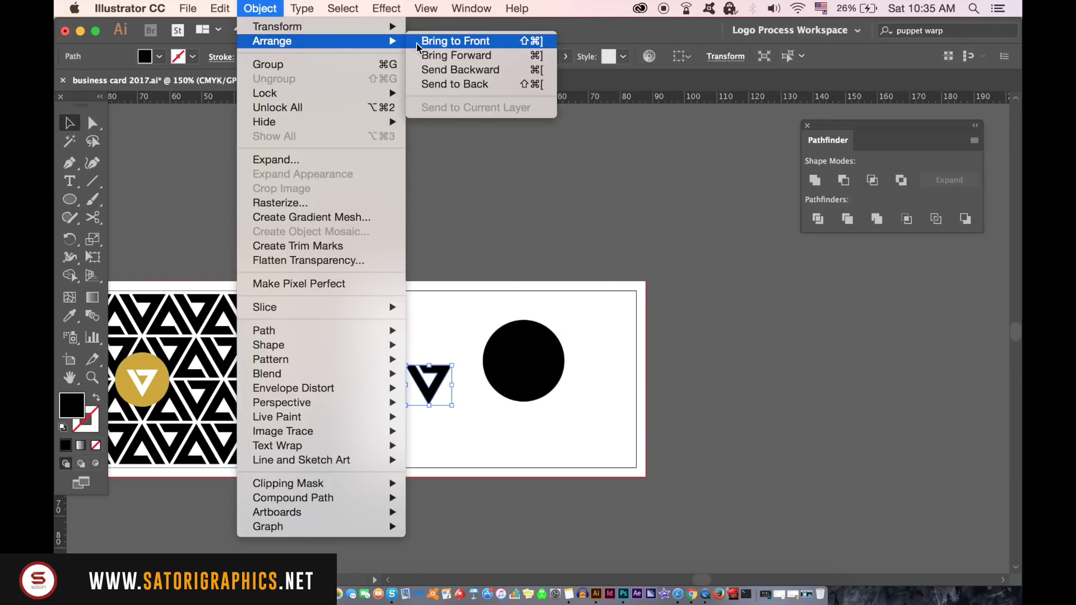
{"action": "left_click", "coordinate": [455, 41]}
{"action": "left_click", "coordinate": [70, 315]}
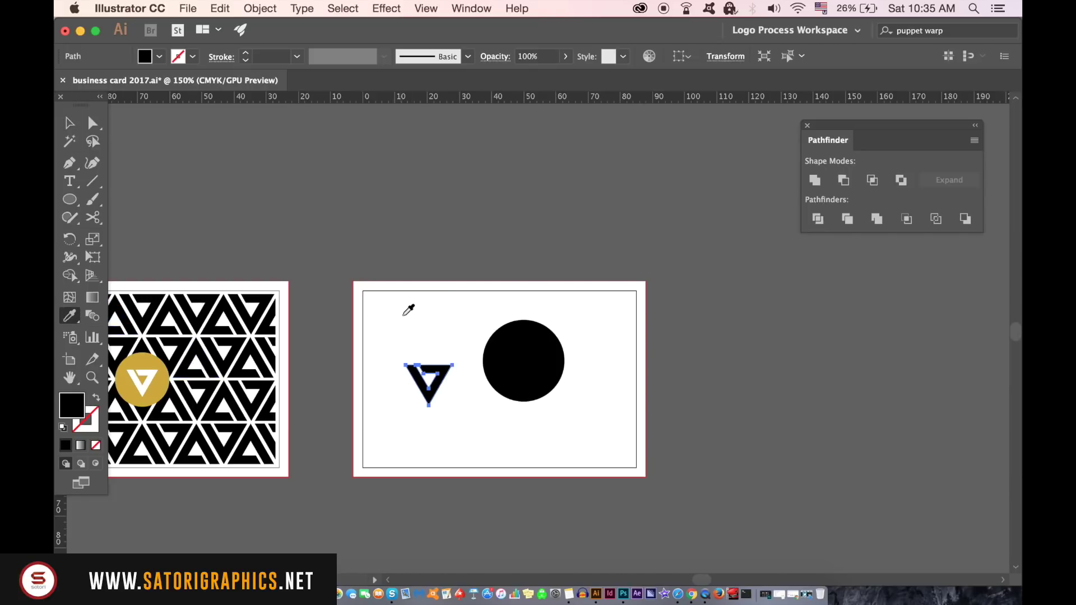
{"action": "left_click", "coordinate": [402, 315]}
{"action": "left_click", "coordinate": [70, 122]}
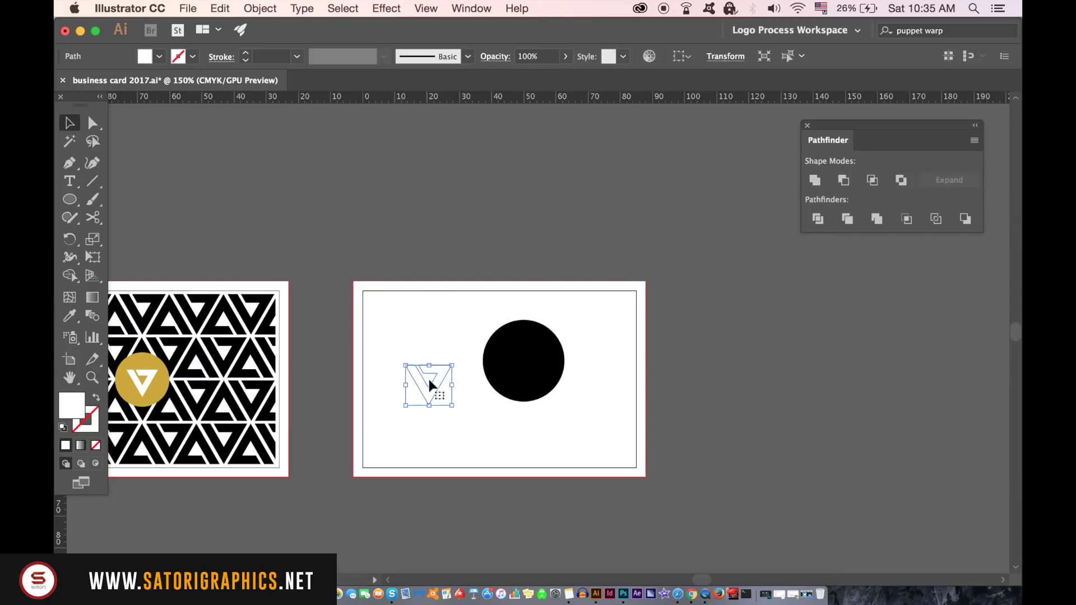
{"action": "left_click_drag", "start_coordinate": [432, 380], "coordinate": [524, 371]}
Step: Move the circle-and-triangle logo toward the card's left side and enlarge it slightly
{"action": "left_click", "coordinate": [463, 283]}
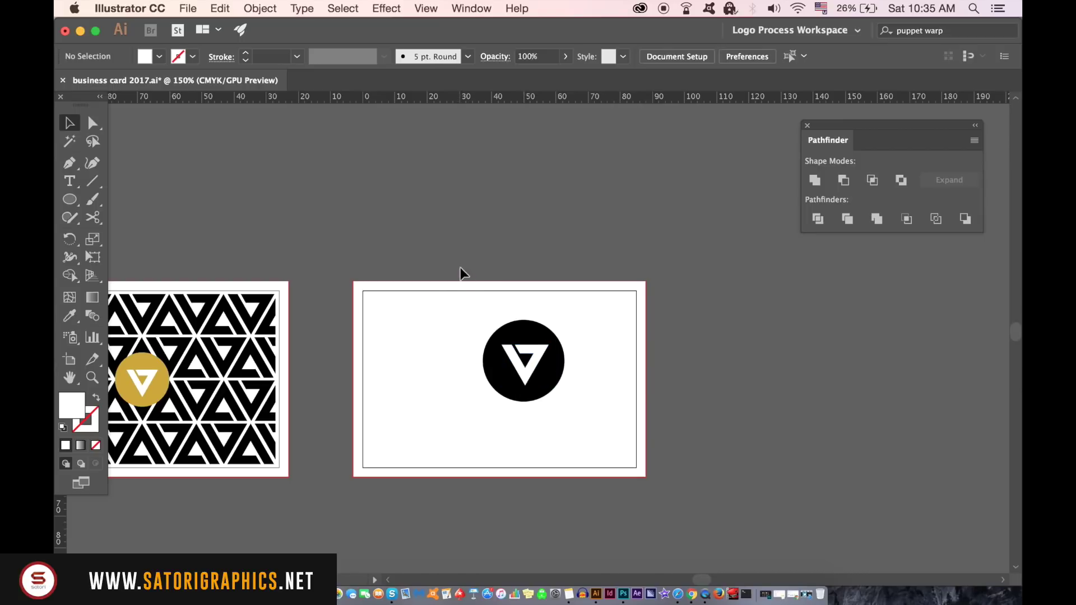
{"action": "left_click_drag", "start_coordinate": [462, 274], "coordinate": [569, 412]}
{"action": "left_click_drag", "start_coordinate": [537, 372], "coordinate": [443, 390]}
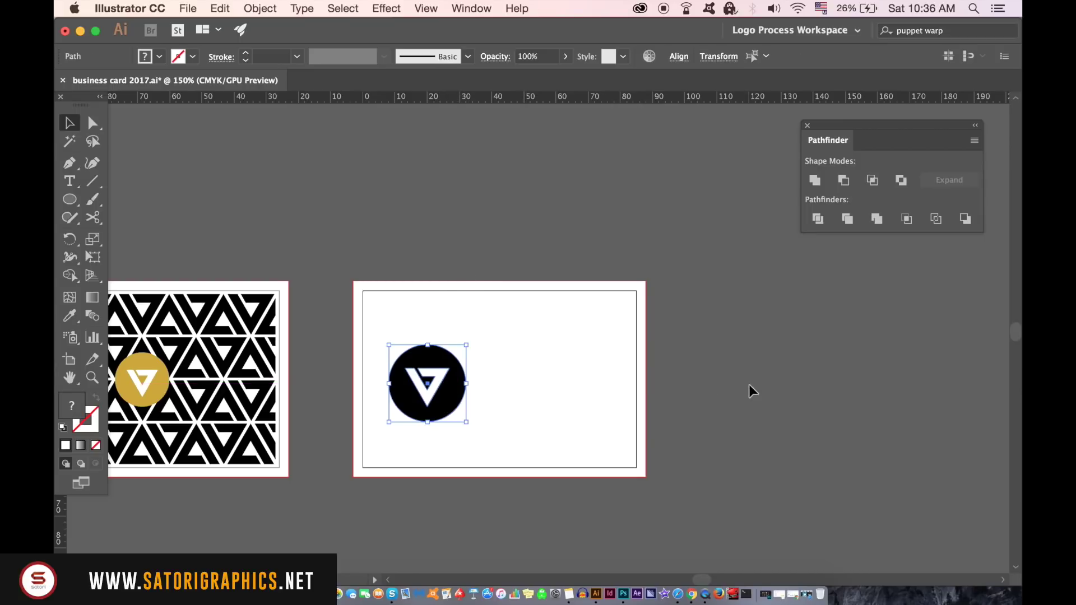
{"action": "left_click", "coordinate": [749, 392]}
{"action": "left_click", "coordinate": [457, 392]}
{"action": "left_click_drag", "start_coordinate": [470, 343], "coordinate": [474, 346]}
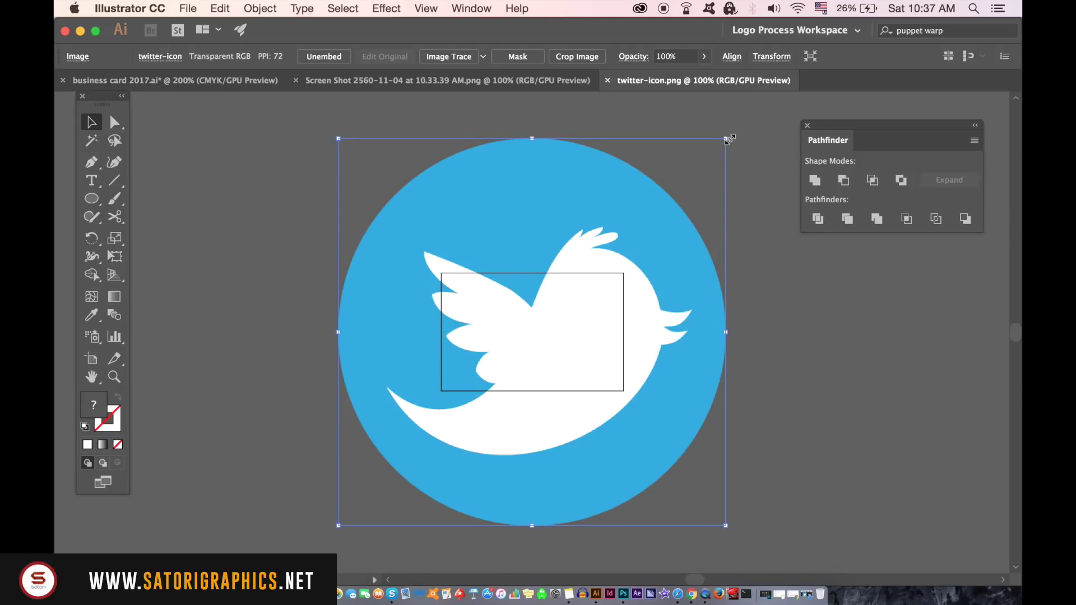
Step: Shrink the Twitter image and trace it with Ignore White, threshold 176 and paths 93%
{"action": "left_click_drag", "start_coordinate": [728, 139], "coordinate": [529, 336]}
{"action": "left_click_drag", "start_coordinate": [497, 368], "coordinate": [611, 260]}
{"action": "left_click", "coordinate": [484, 7]}
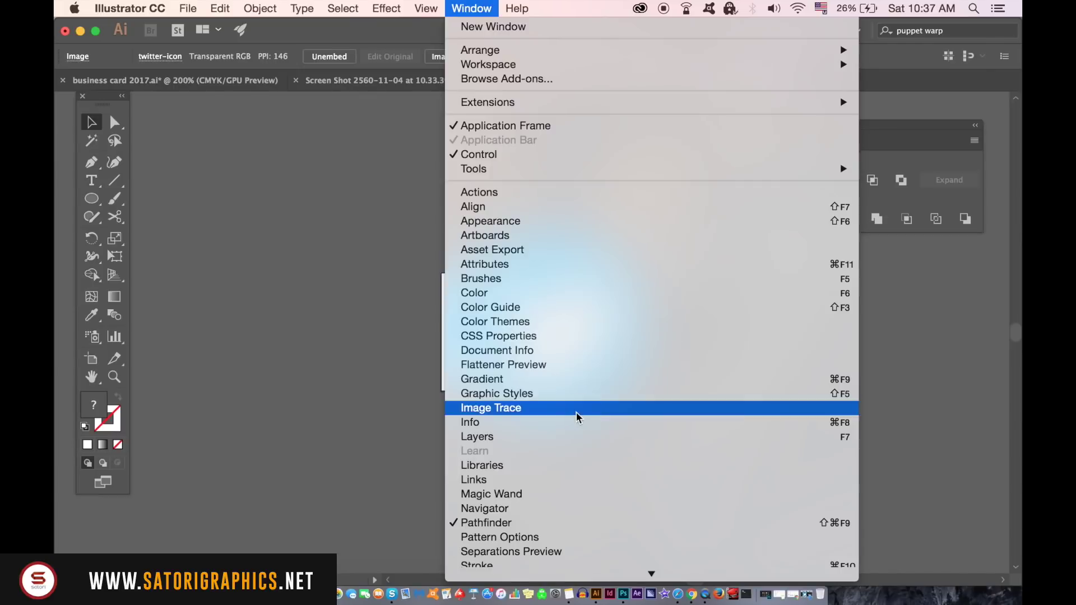
{"action": "left_click", "coordinate": [390, 307]}
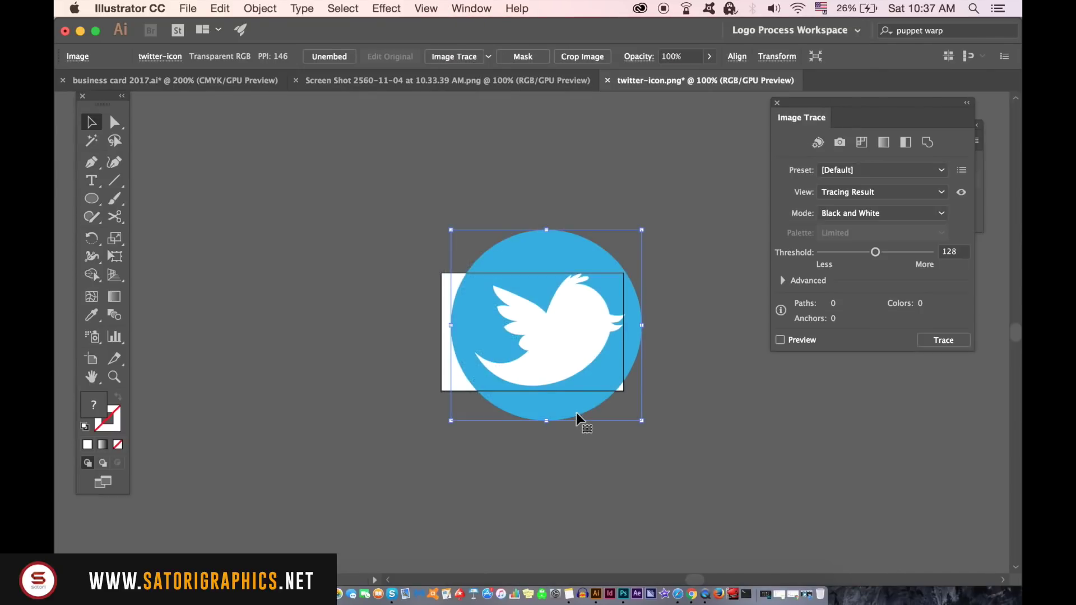
{"action": "left_click", "coordinate": [782, 280]}
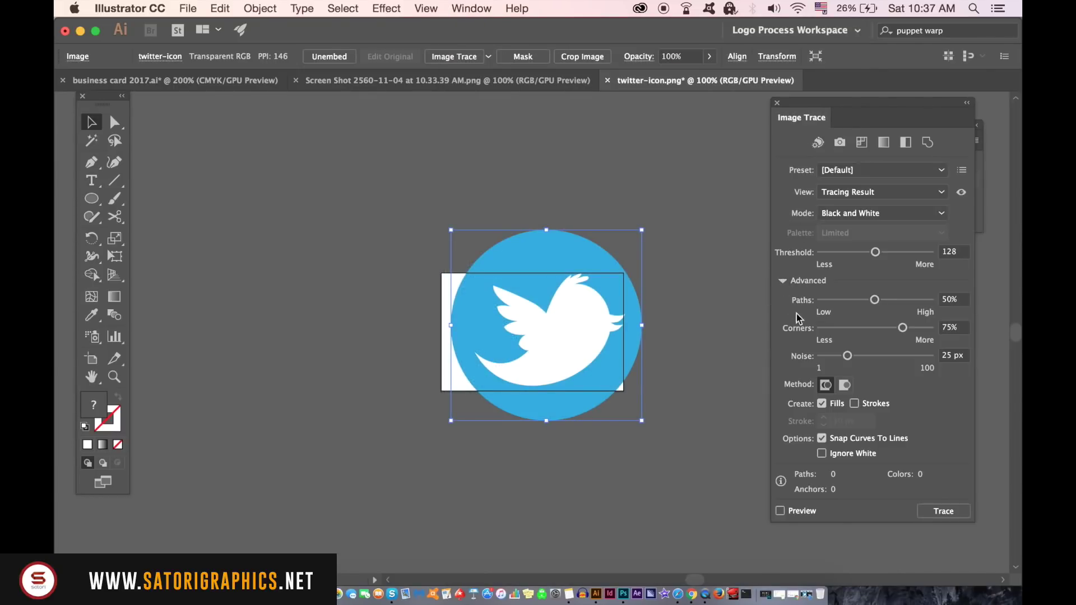
{"action": "left_click", "coordinate": [822, 454]}
{"action": "left_click", "coordinate": [896, 252]}
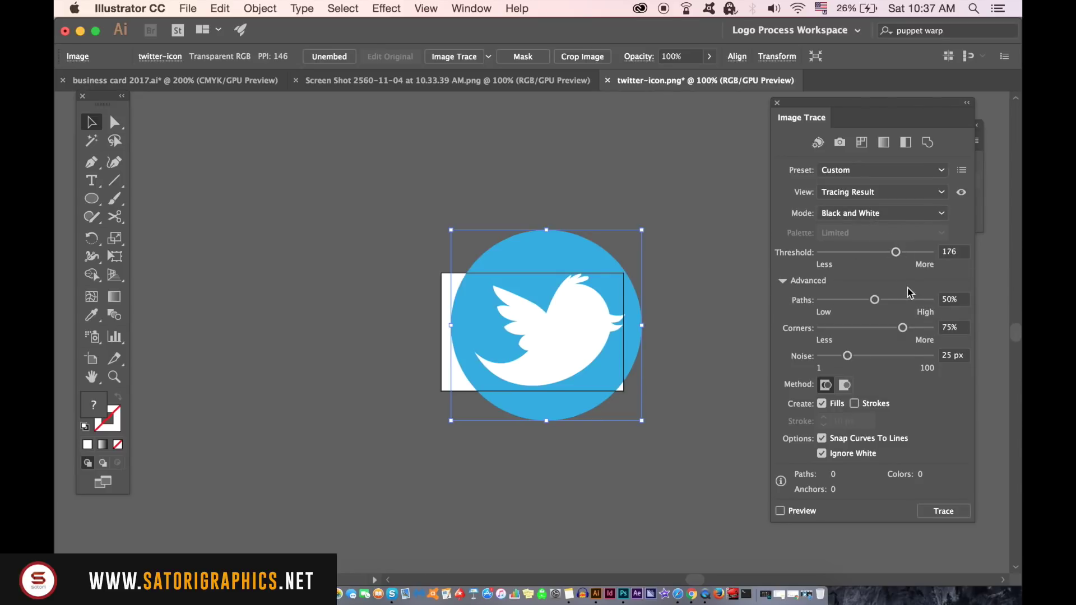
{"action": "left_click", "coordinate": [922, 300]}
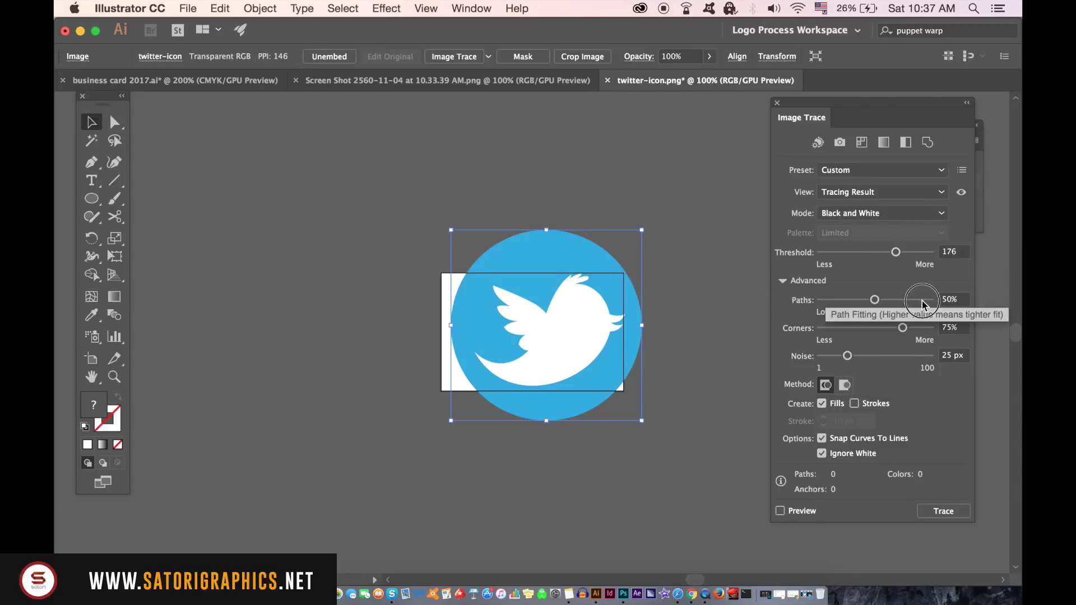
{"action": "left_click", "coordinate": [810, 511]}
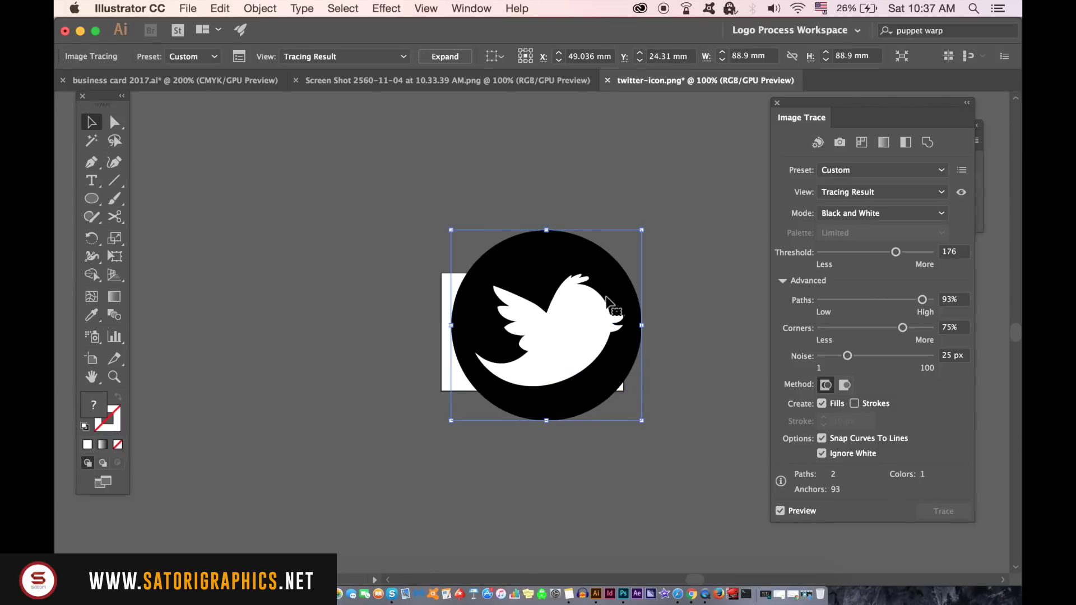
Step: Expand the image trace into editable vector paths
{"action": "left_click", "coordinate": [263, 7]}
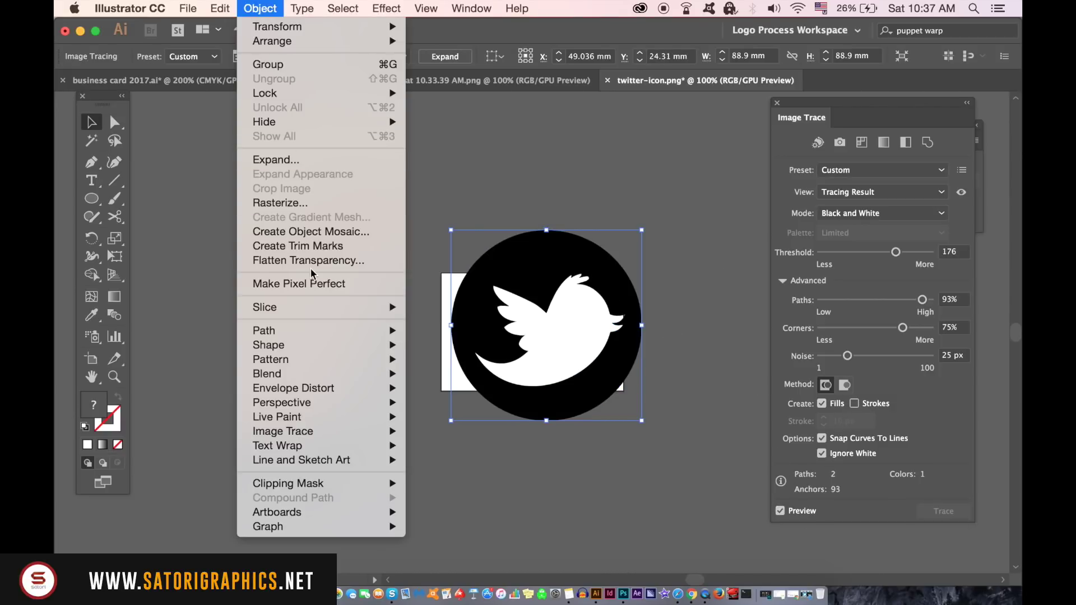
{"action": "mouse_move", "coordinate": [333, 433]}
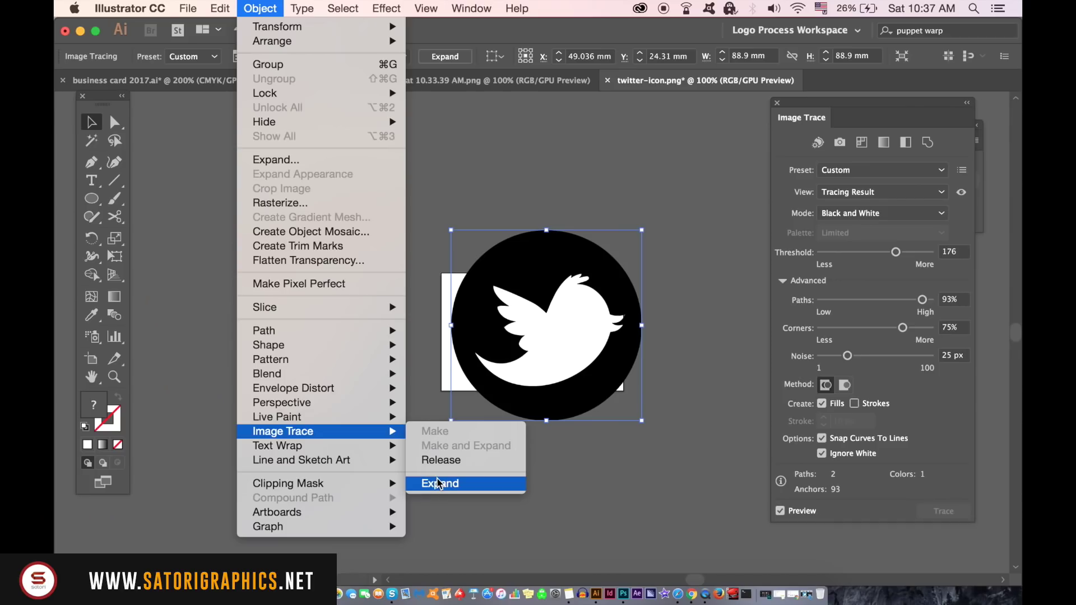
{"action": "left_click", "coordinate": [718, 359]}
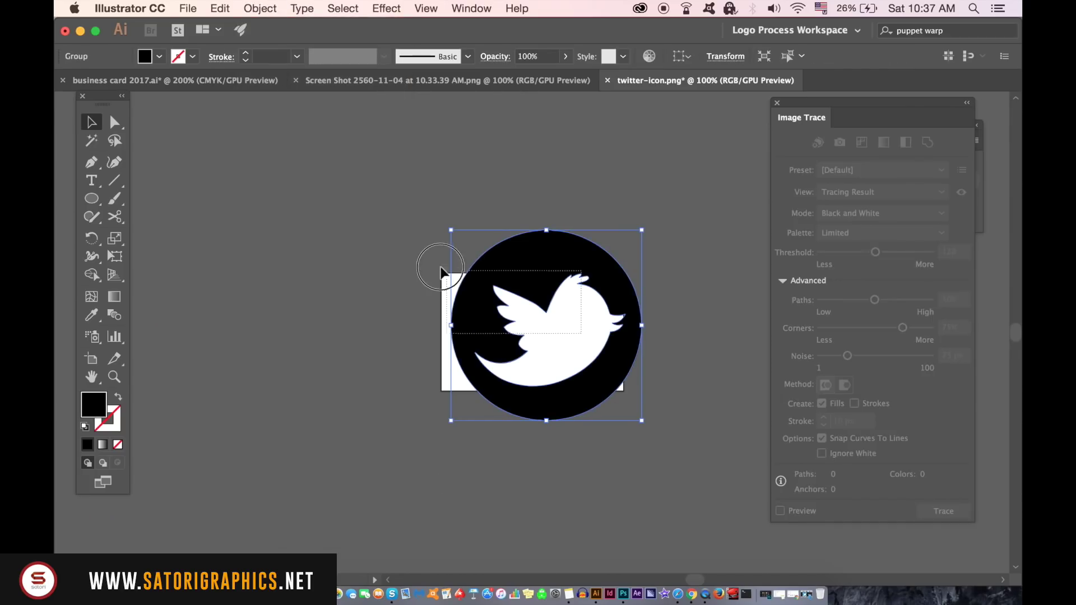
Step: Paste the traced Twitter icon onto the card back and scale it down to about 13 mm
{"action": "left_click_drag", "start_coordinate": [535, 264], "coordinate": [415, 205]}
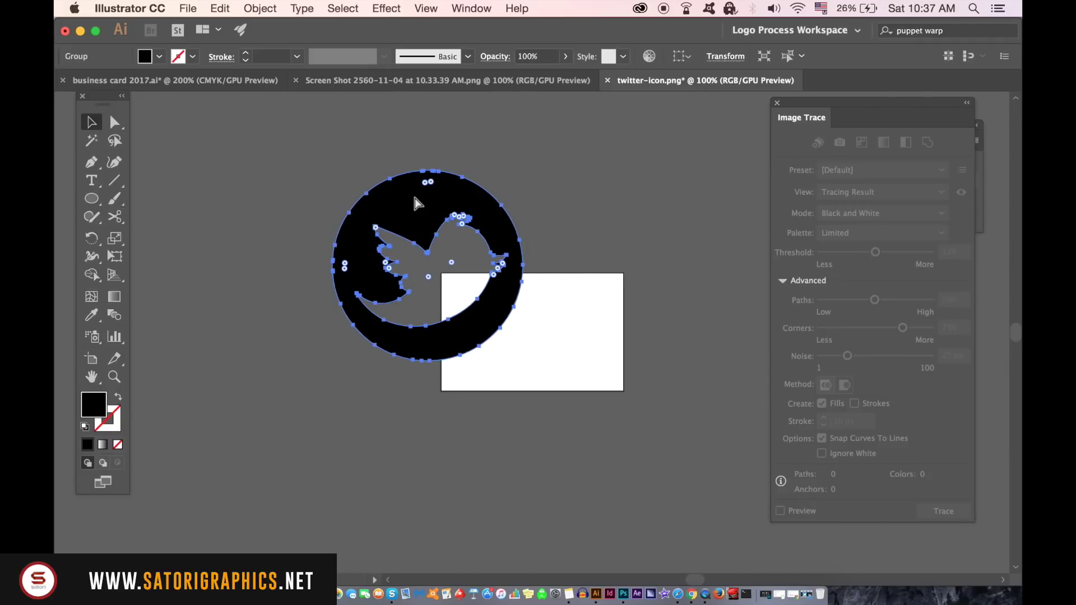
{"action": "left_click", "coordinate": [242, 84]}
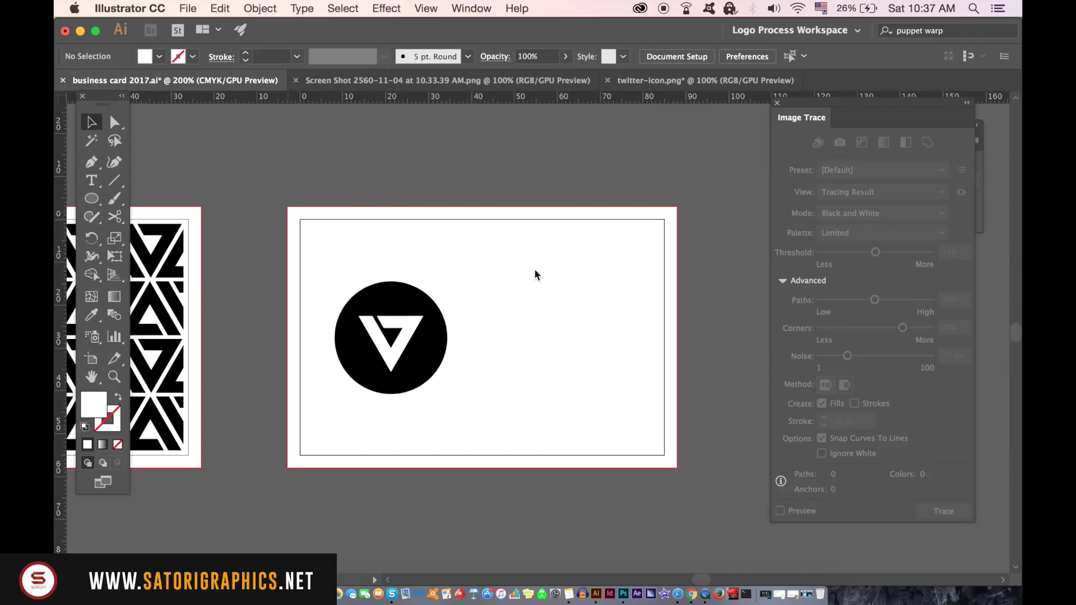
{"action": "key", "text": "ctrl+v"}
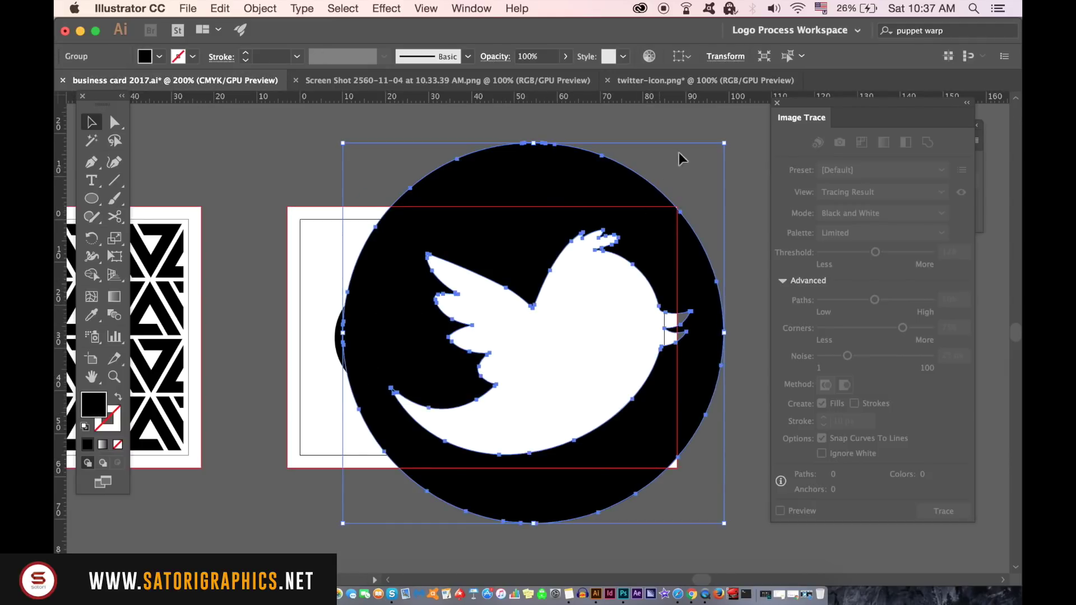
{"action": "left_click_drag", "start_coordinate": [722, 144], "coordinate": [520, 273]}
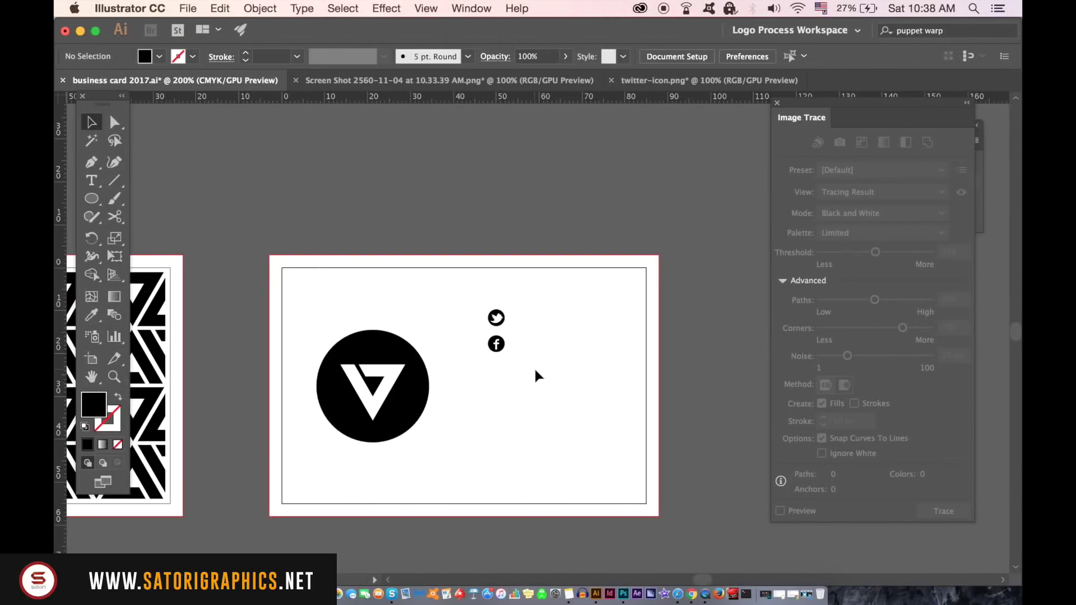
Step: Load the Web Icons symbol library and drag its Go to Web globe onto the card back
{"action": "left_click", "coordinate": [469, 8]}
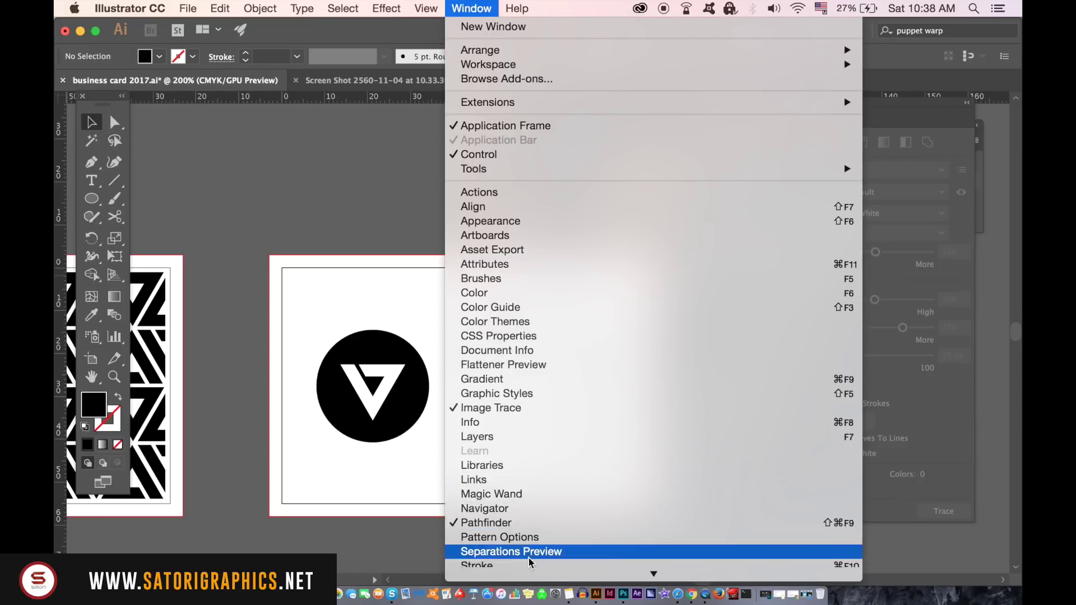
{"action": "mouse_move", "coordinate": [533, 571]}
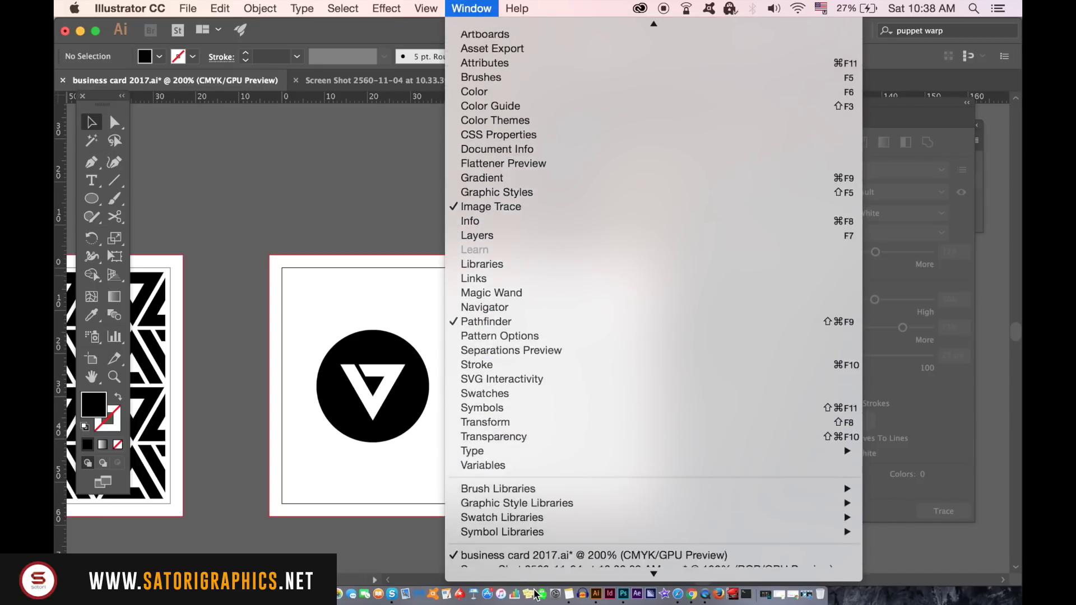
{"action": "mouse_move", "coordinate": [561, 519]}
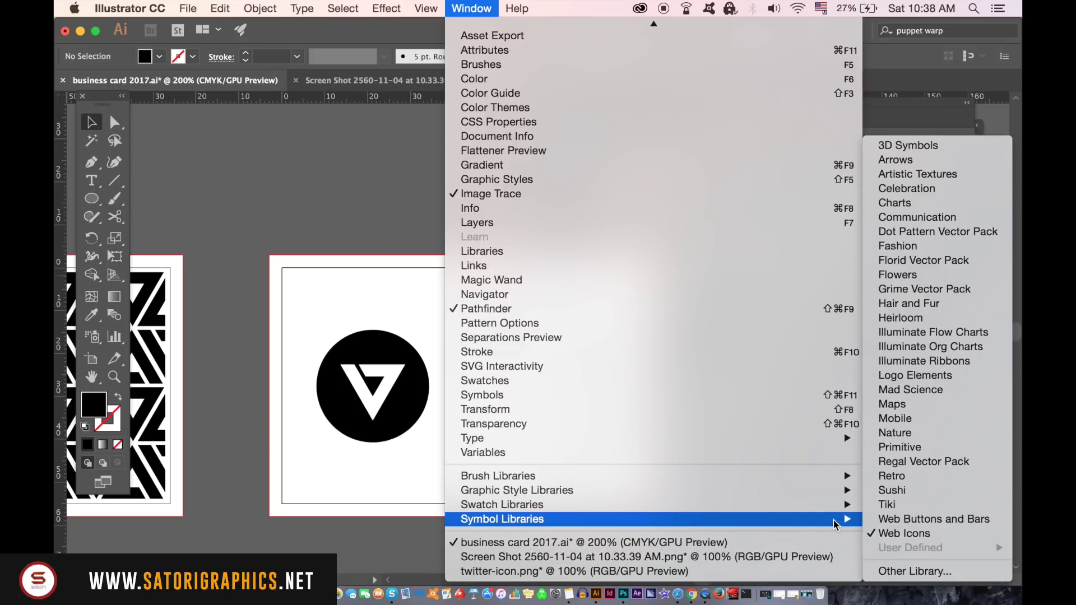
{"action": "left_click", "coordinate": [933, 535]}
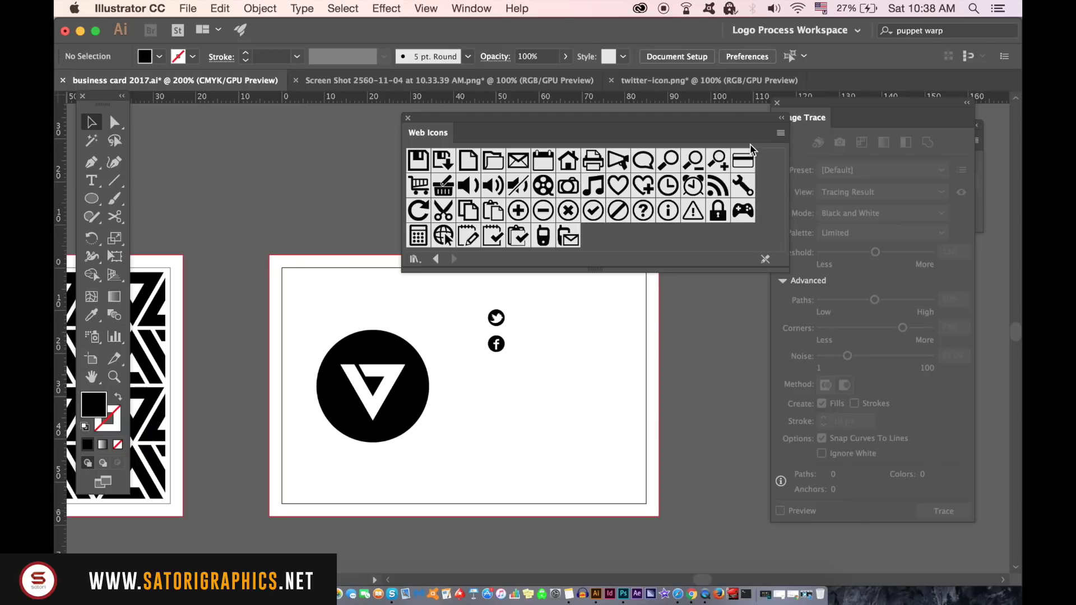
{"action": "left_click_drag", "start_coordinate": [697, 120], "coordinate": [685, 113]}
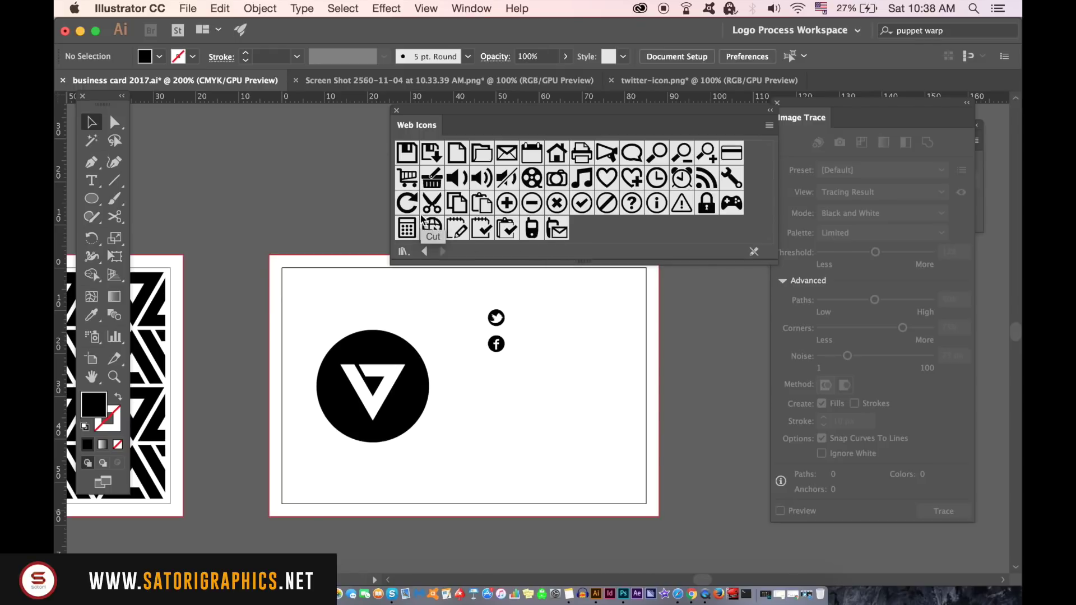
{"action": "left_click", "coordinate": [431, 227]}
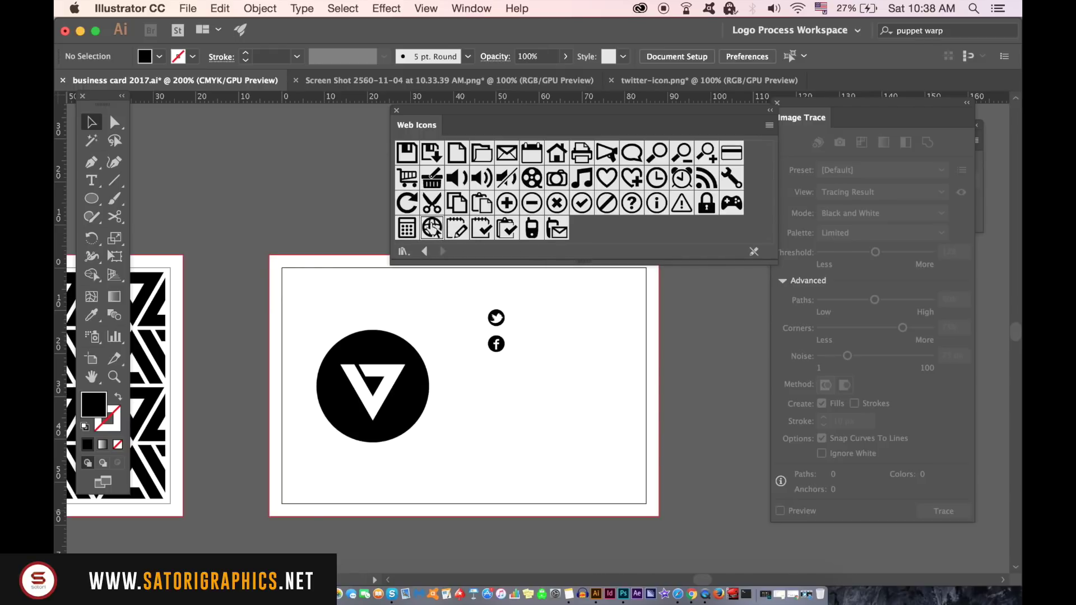
{"action": "left_click_drag", "start_coordinate": [440, 233], "coordinate": [543, 387]}
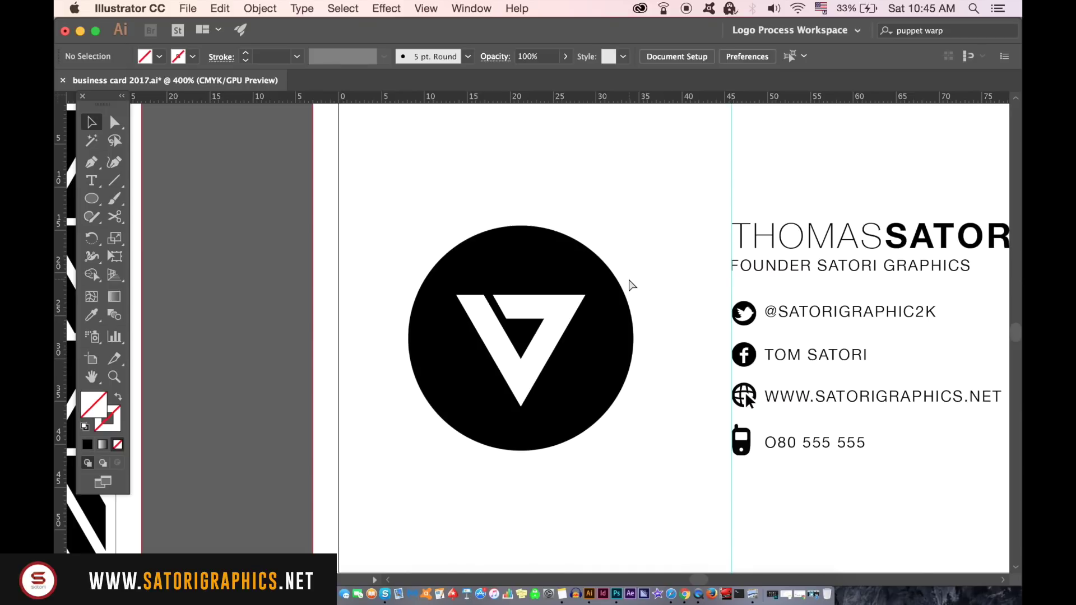
Step: Zoom out to see both card sides and move the vertical guide off to the right
{"action": "key", "text": "super+alt+0"}
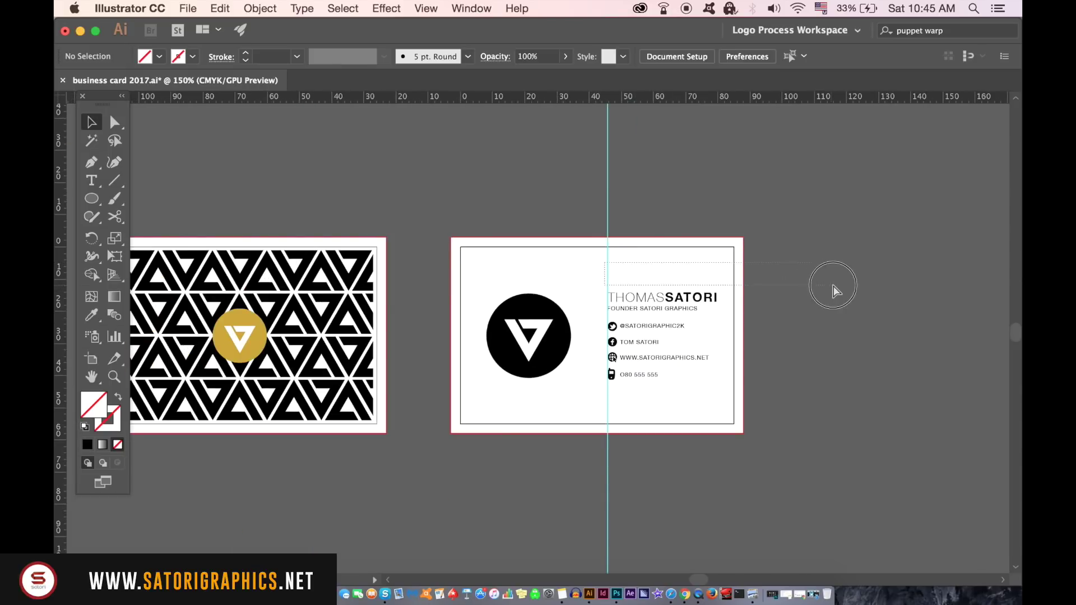
{"action": "left_click", "coordinate": [607, 200]}
{"action": "left_click_drag", "start_coordinate": [607, 196], "coordinate": [849, 227]}
{"action": "left_click", "coordinate": [665, 247]}
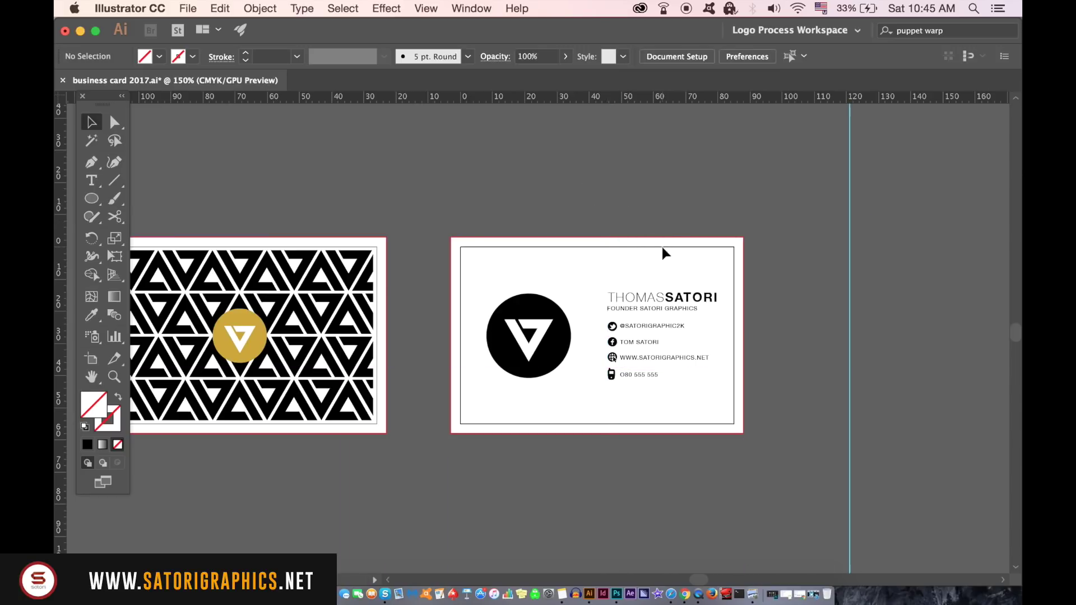
Step: Group the name, contact text and icons, then vertically centre that group with the back's logo
{"action": "left_click_drag", "start_coordinate": [609, 250], "coordinate": [736, 410]}
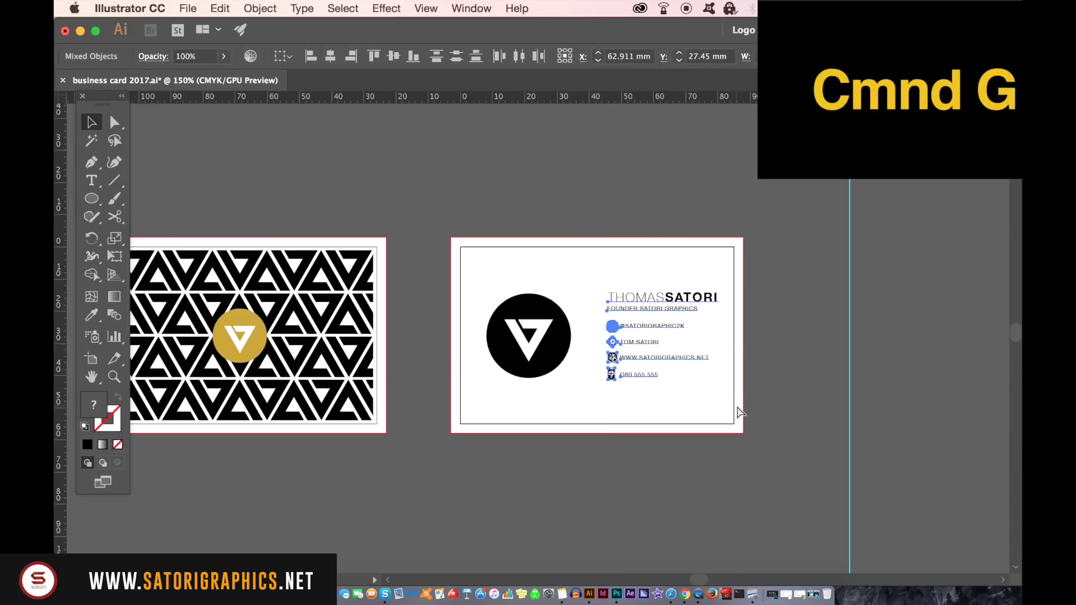
{"action": "key", "text": "super+g"}
{"action": "left_click", "coordinate": [512, 235]}
{"action": "left_click", "coordinate": [551, 340]}
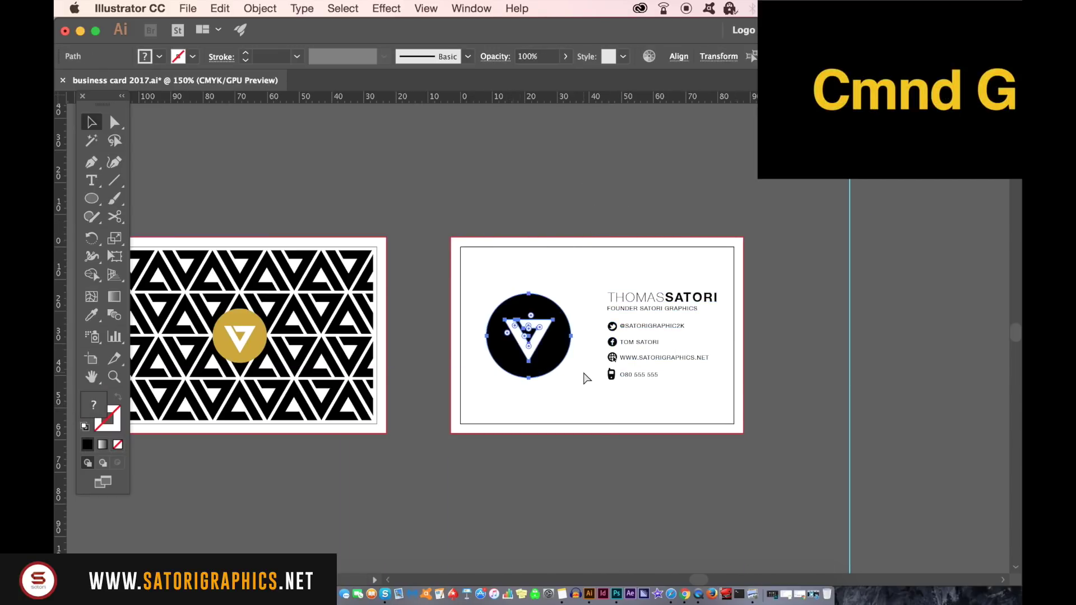
{"action": "left_click_drag", "start_coordinate": [483, 217], "coordinate": [715, 390]}
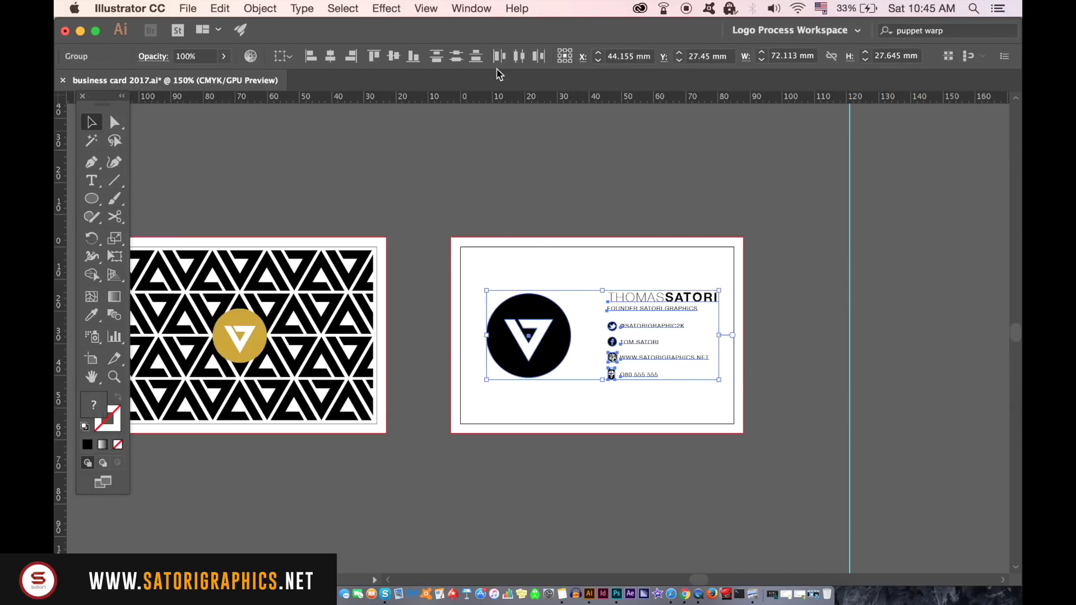
{"action": "left_click", "coordinate": [393, 56]}
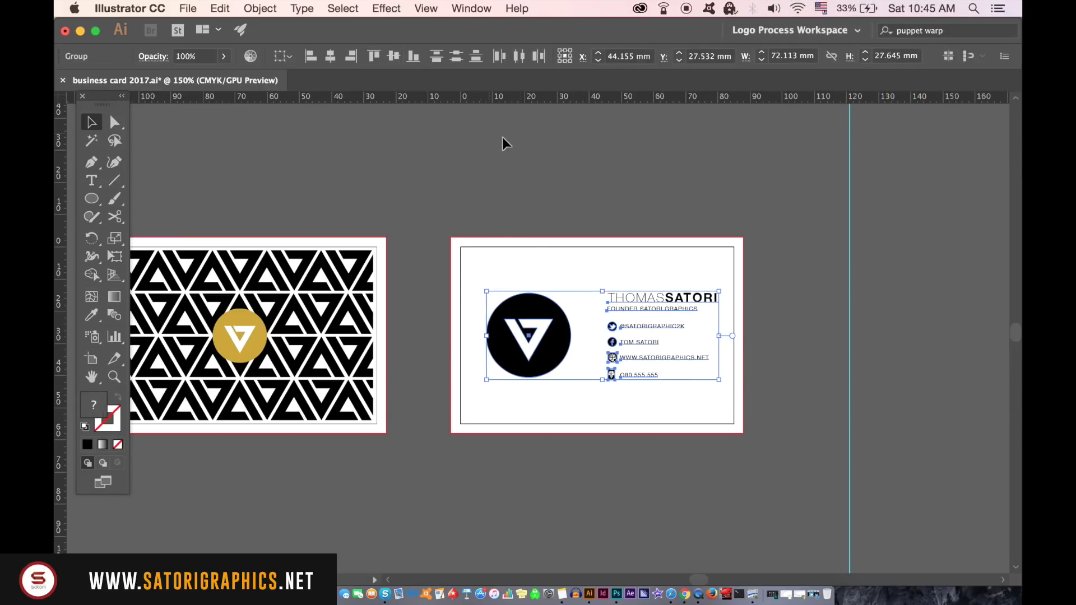
Step: Save the document as business card 2017.ai, overwriting the existing file with default Illustrator options
{"action": "left_click", "coordinate": [561, 155]}
{"action": "key", "text": "super+minus"}
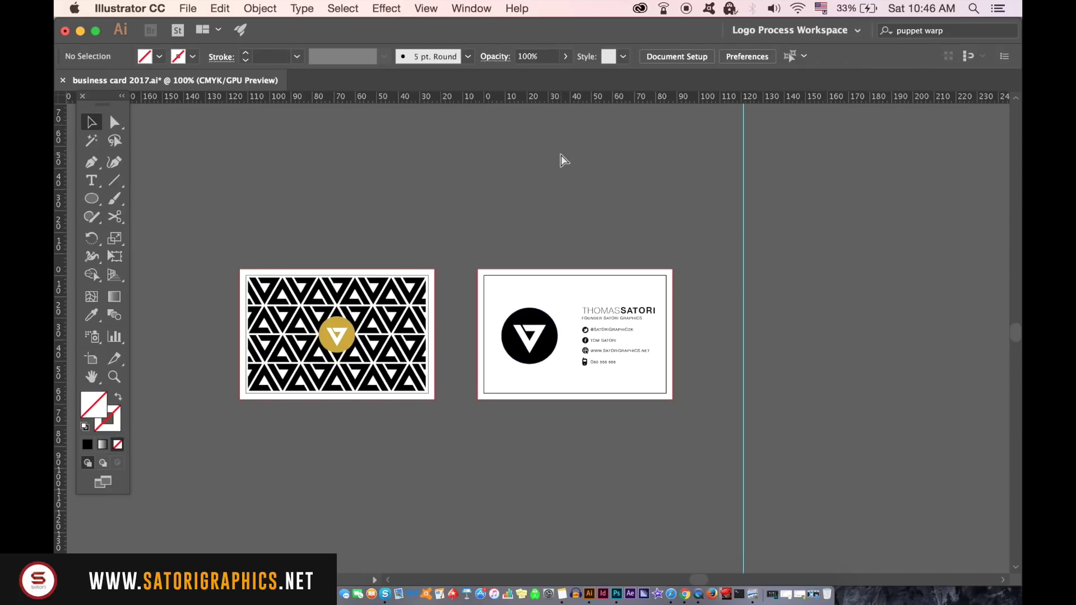
{"action": "key", "text": "super+equal"}
{"action": "left_click", "coordinate": [199, 8]}
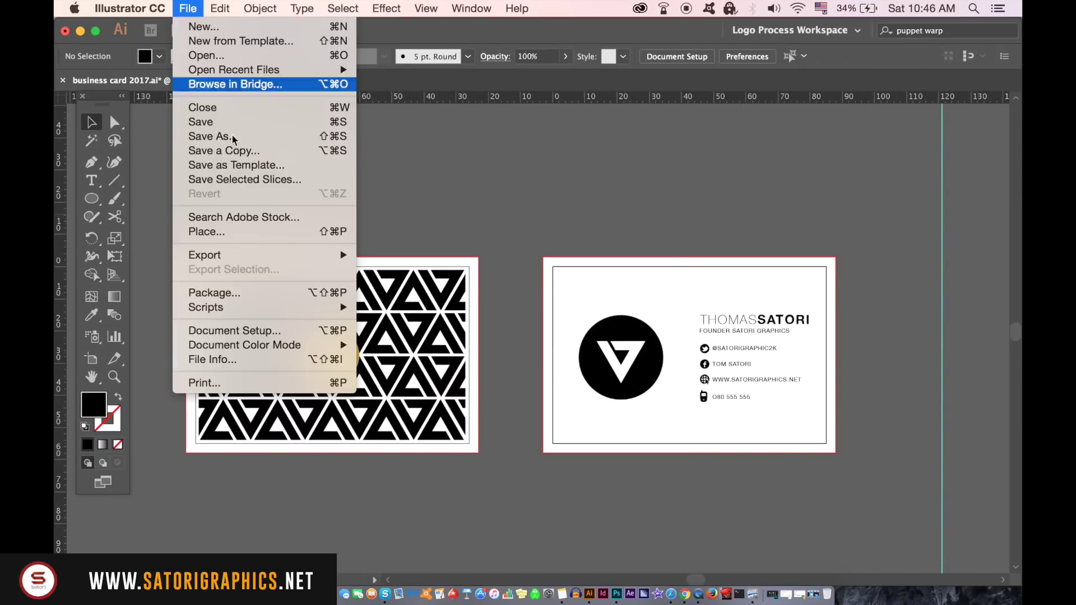
{"action": "left_click", "coordinate": [224, 135]}
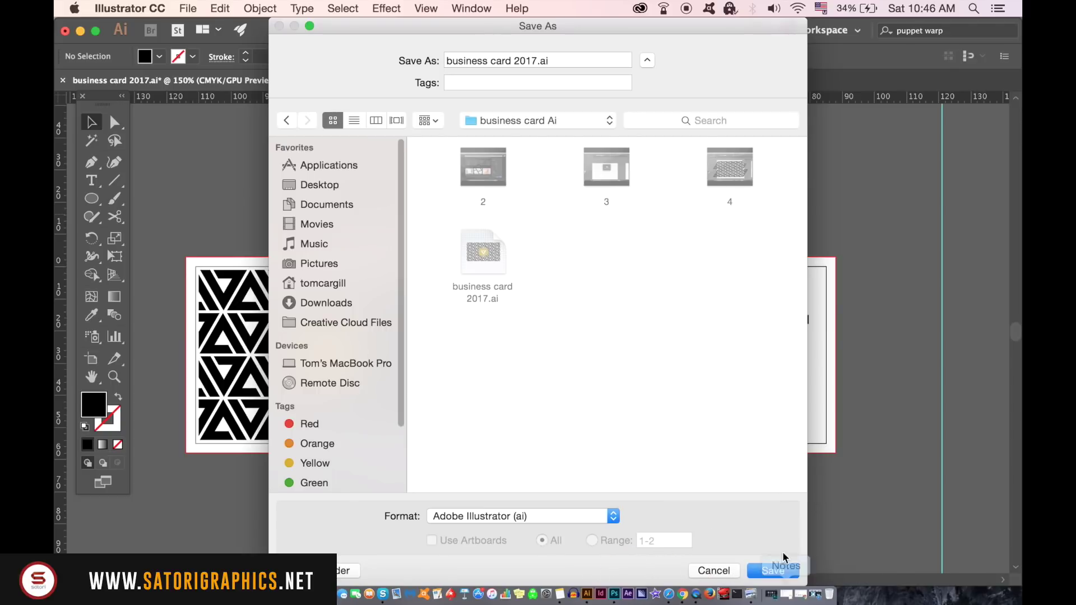
{"action": "left_click", "coordinate": [773, 570]}
{"action": "left_click", "coordinate": [650, 115]}
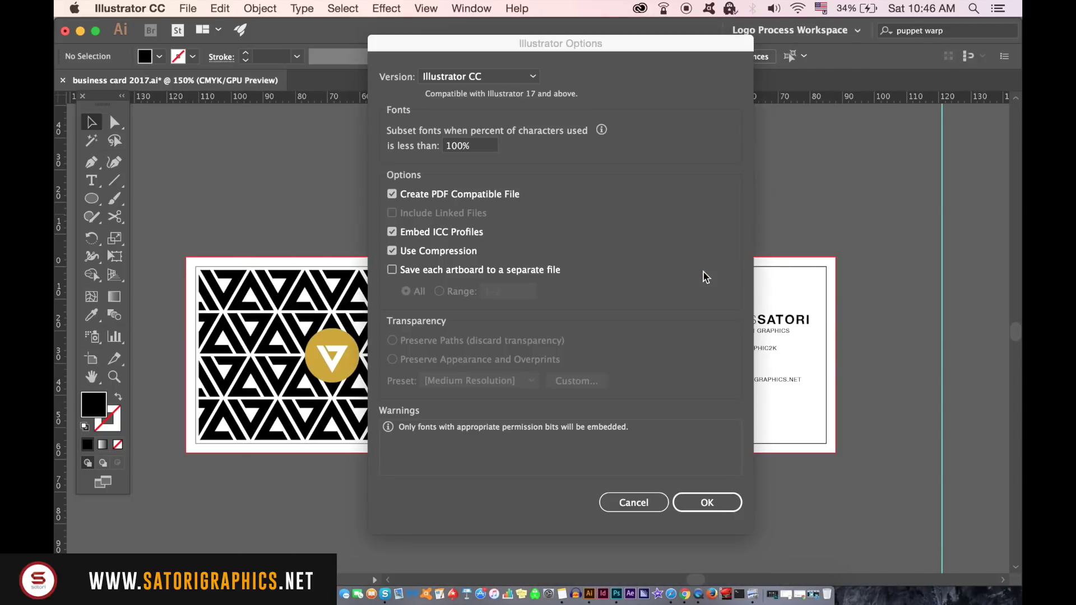
{"action": "left_click", "coordinate": [712, 502]}
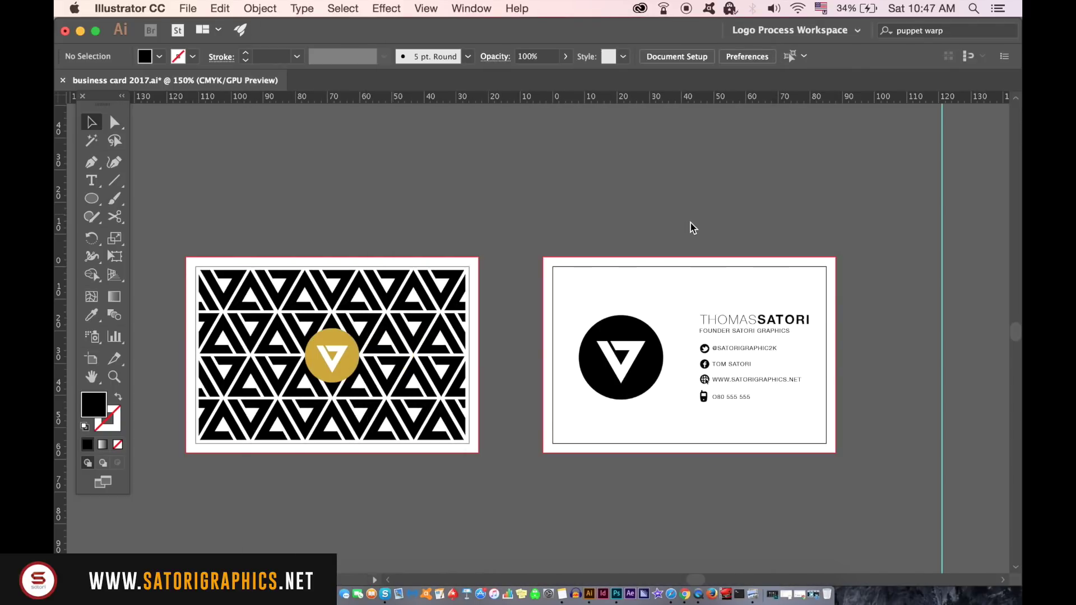
Step: Convert the card back's name and contact details text to outlines
{"action": "left_click_drag", "start_coordinate": [685, 193], "coordinate": [807, 437]}
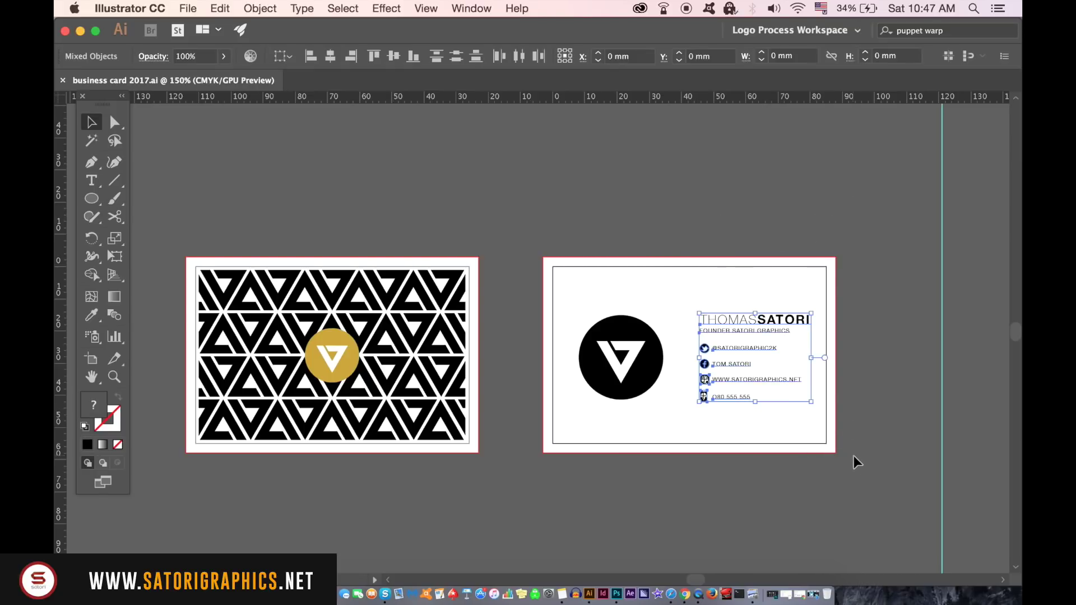
{"action": "left_click", "coordinate": [293, 5]}
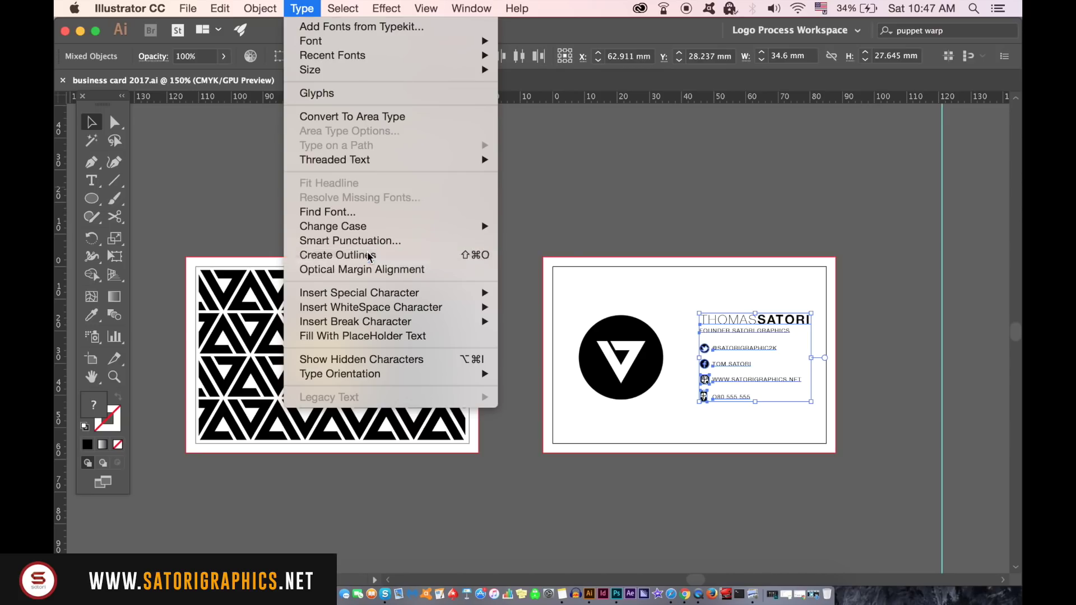
{"action": "left_click", "coordinate": [496, 295]}
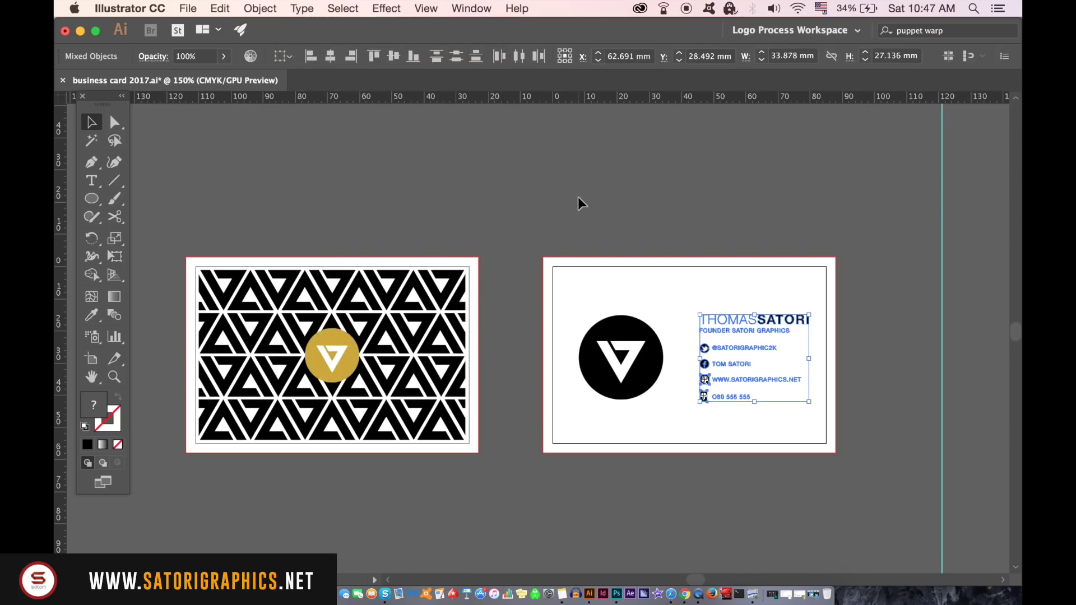
{"action": "left_click", "coordinate": [475, 162]}
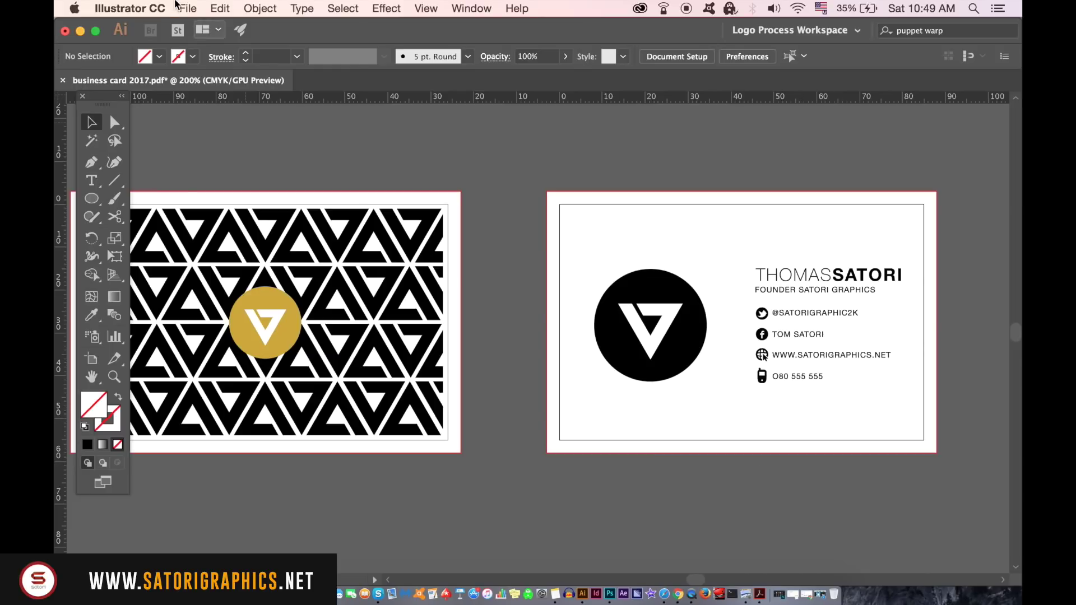
Step: Save a copy in Adobe PDF format as business card 2017.pdf, replacing the existing file
{"action": "left_click", "coordinate": [186, 7]}
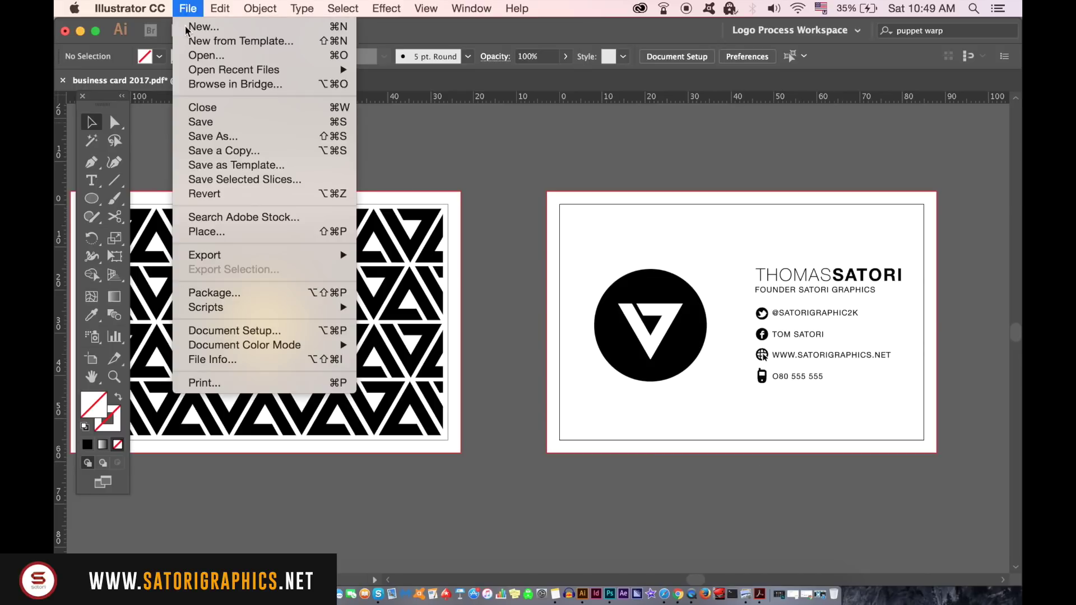
{"action": "left_click", "coordinate": [244, 145]}
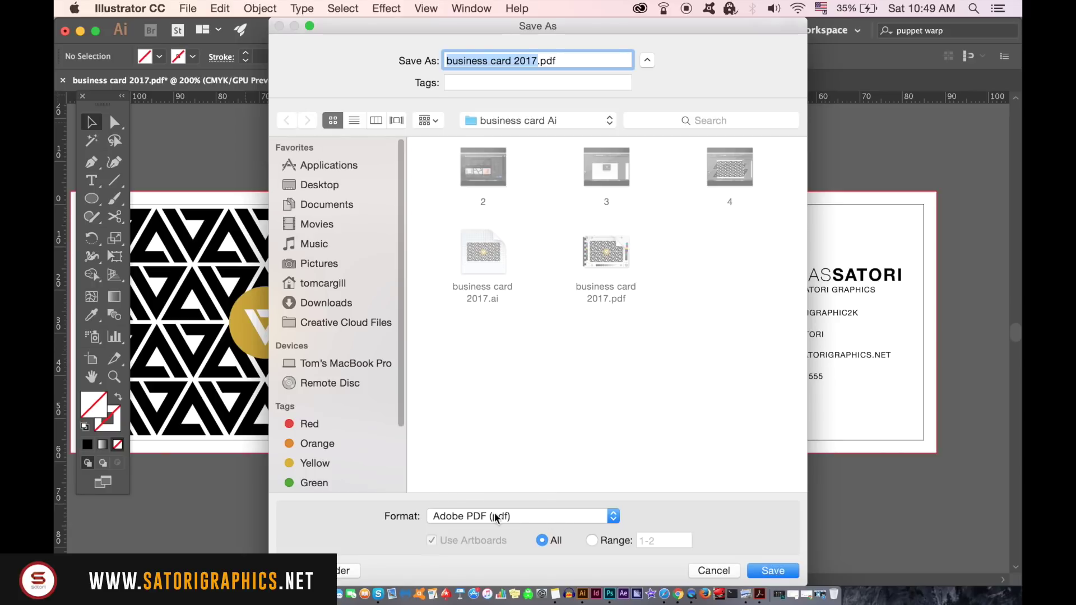
{"action": "left_click", "coordinate": [498, 518]}
{"action": "left_click", "coordinate": [518, 513]}
{"action": "left_click", "coordinate": [765, 571]}
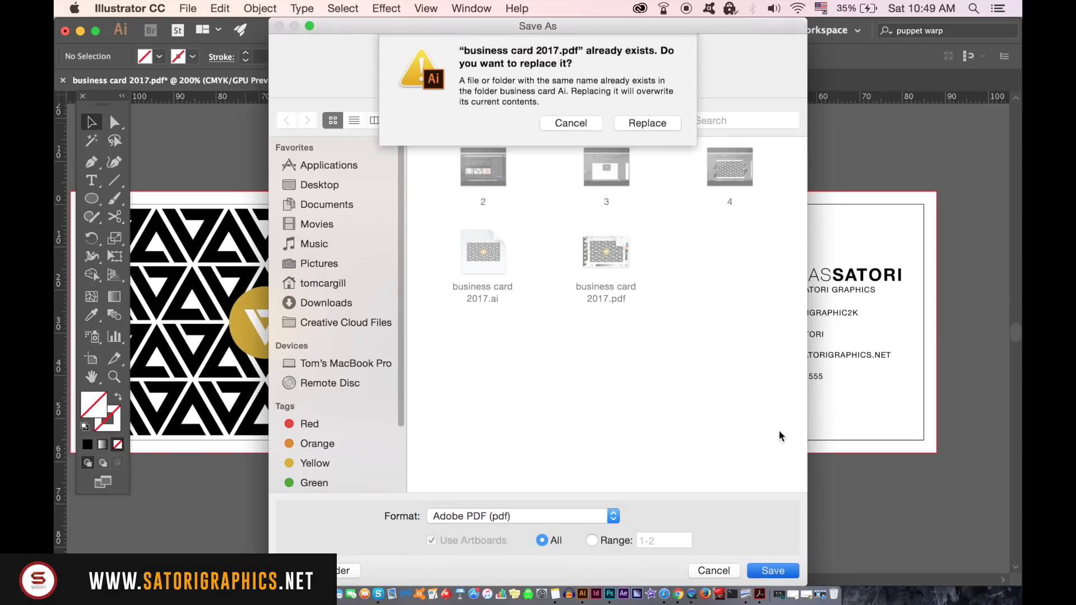
{"action": "left_click", "coordinate": [653, 121]}
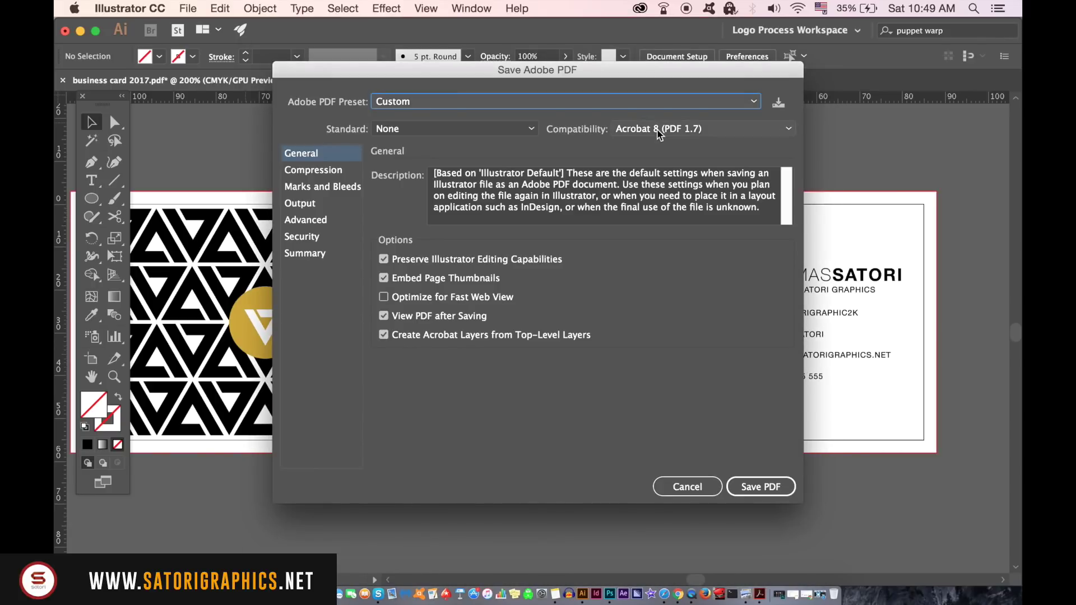
Step: Keep Acrobat 8 (PDF 1.7) compatibility and set printer's marks to registration marks only
{"action": "left_click", "coordinate": [660, 130]}
{"action": "left_click", "coordinate": [701, 216]}
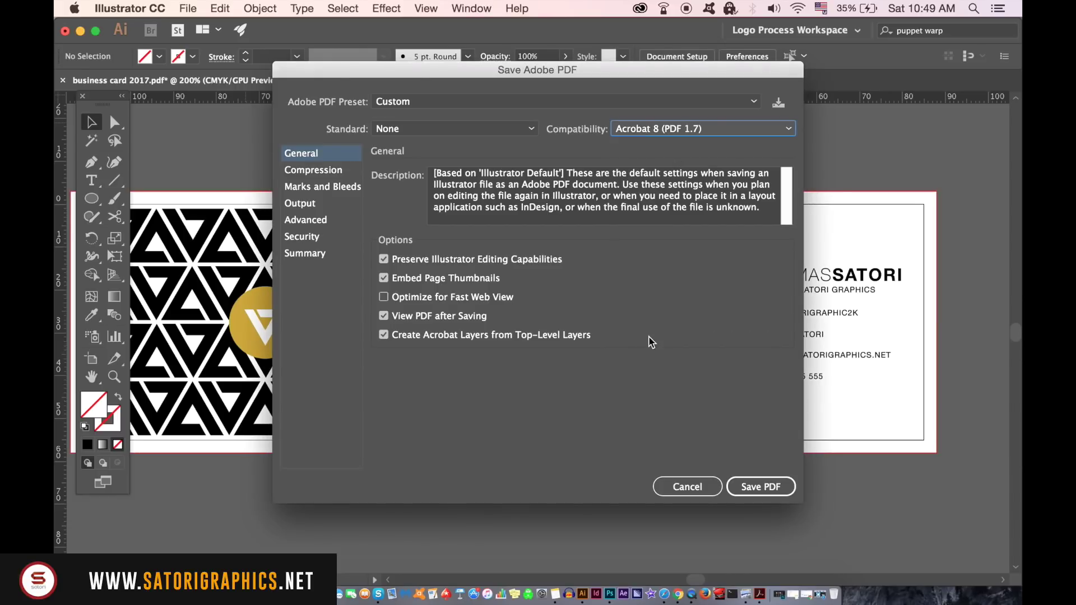
{"action": "left_click", "coordinate": [327, 175]}
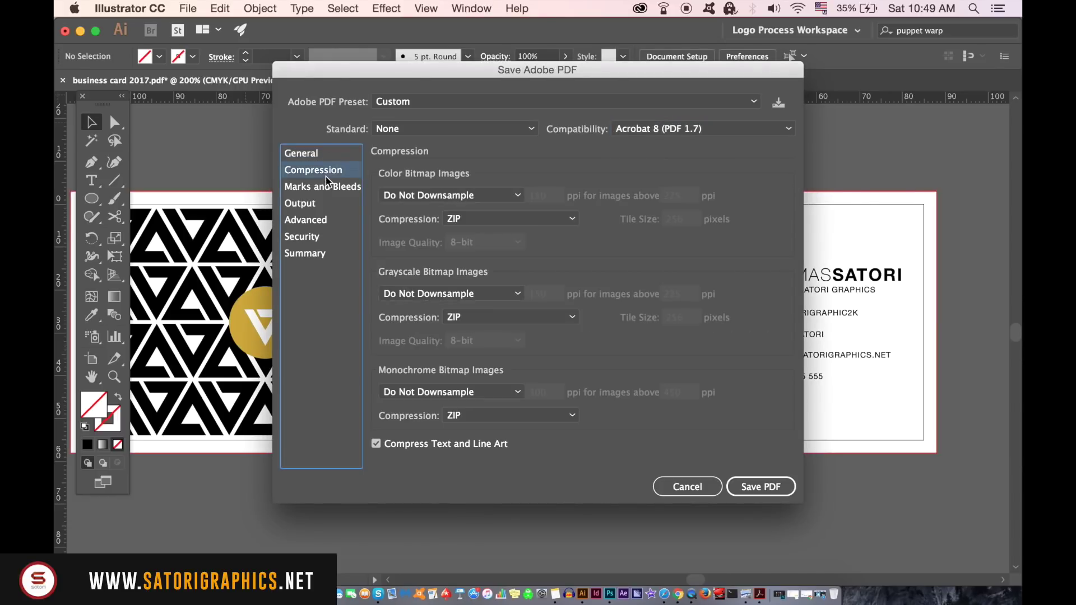
{"action": "left_click", "coordinate": [344, 191]}
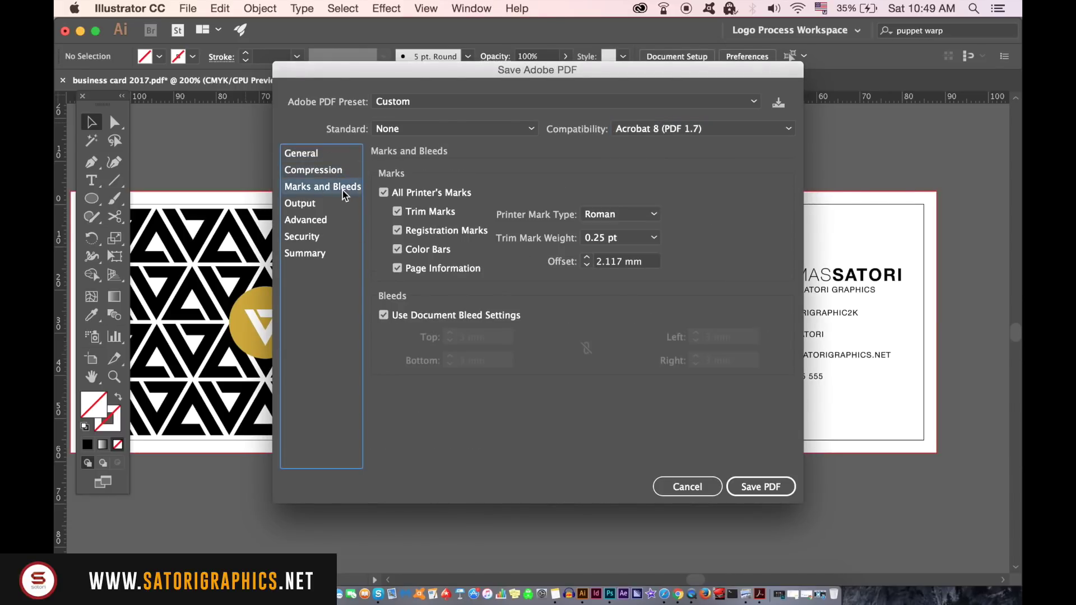
{"action": "left_click", "coordinate": [384, 193]}
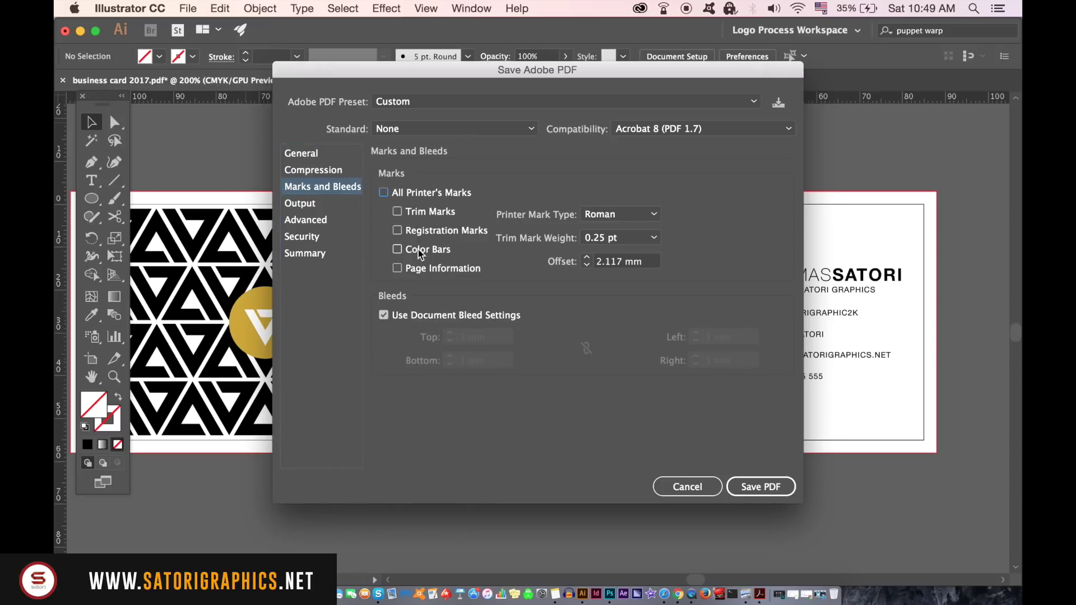
{"action": "left_click", "coordinate": [398, 231]}
Step: Review the Output, Advanced, Security and Summary settings, then save the PDF
{"action": "left_click", "coordinate": [337, 208]}
{"action": "left_click", "coordinate": [335, 220]}
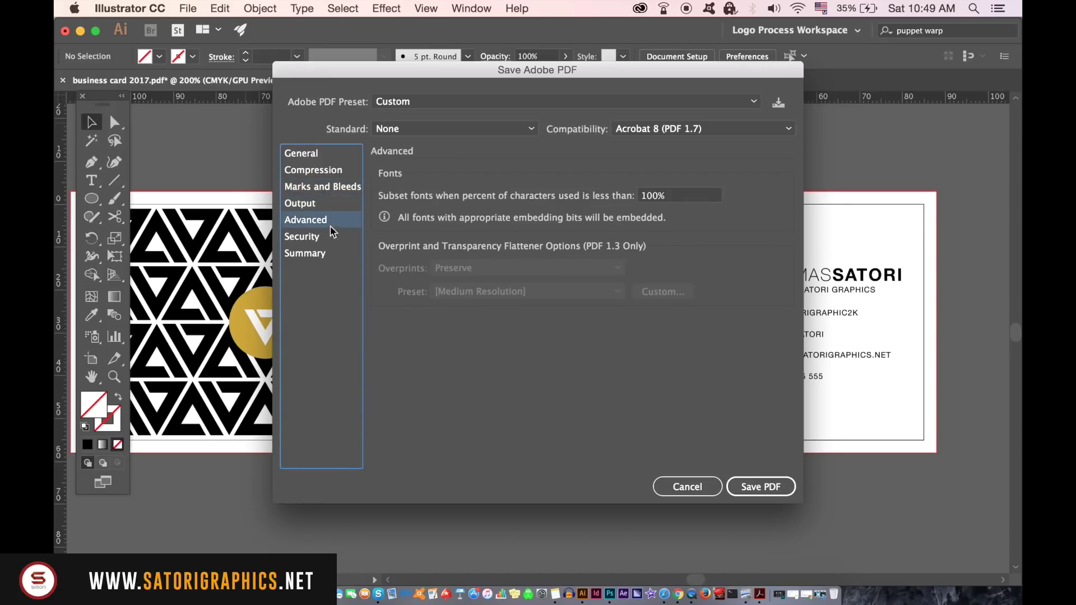
{"action": "left_click", "coordinate": [330, 238]}
{"action": "left_click", "coordinate": [330, 255]}
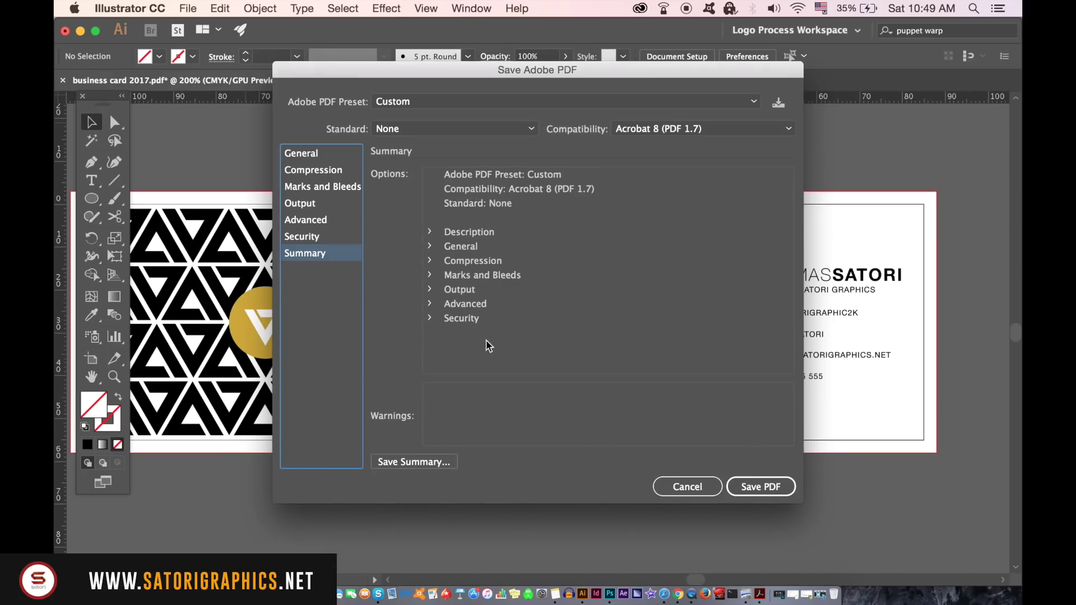
{"action": "left_click", "coordinate": [774, 494]}
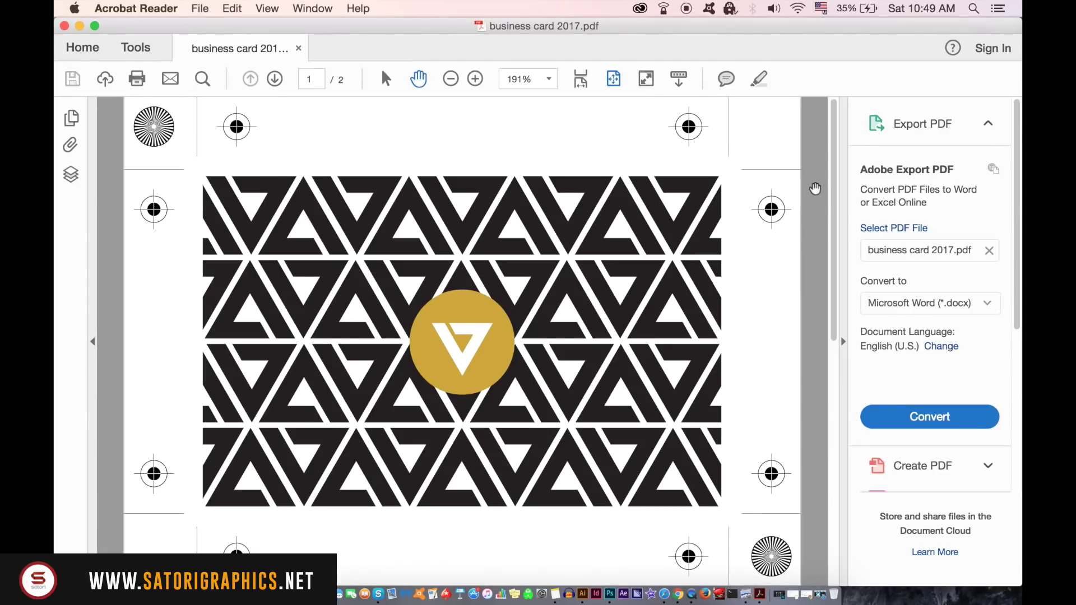
Step: Scroll the PDF from the patterned front on page 1 to the white card back on page 2
{"action": "left_click_drag", "start_coordinate": [834, 182], "coordinate": [838, 343]}
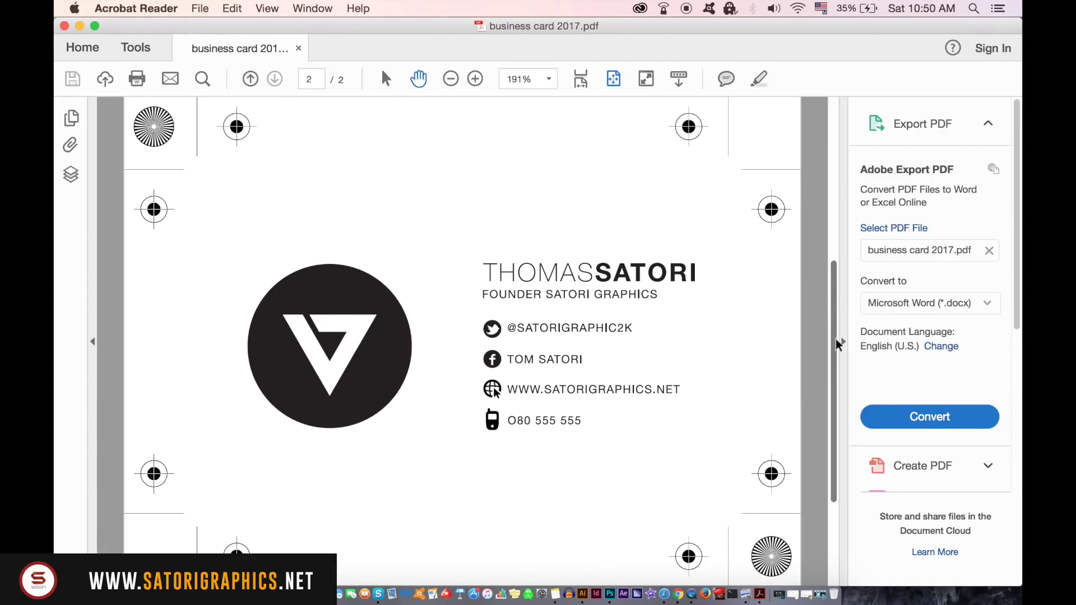